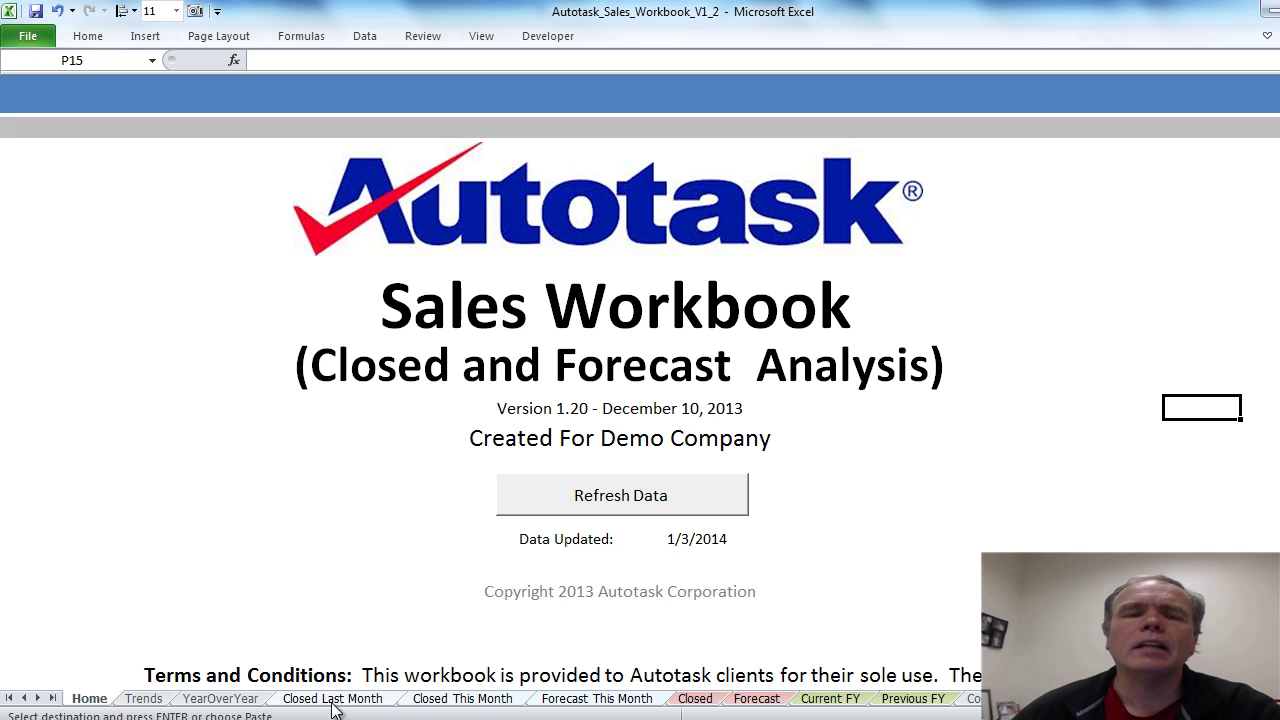
Open the Trends sheet and examine the Monthly Revenue Trends charts, including revenue versus plan, average, range and age to close
{"action": "left_click", "coordinate": [143, 699]}
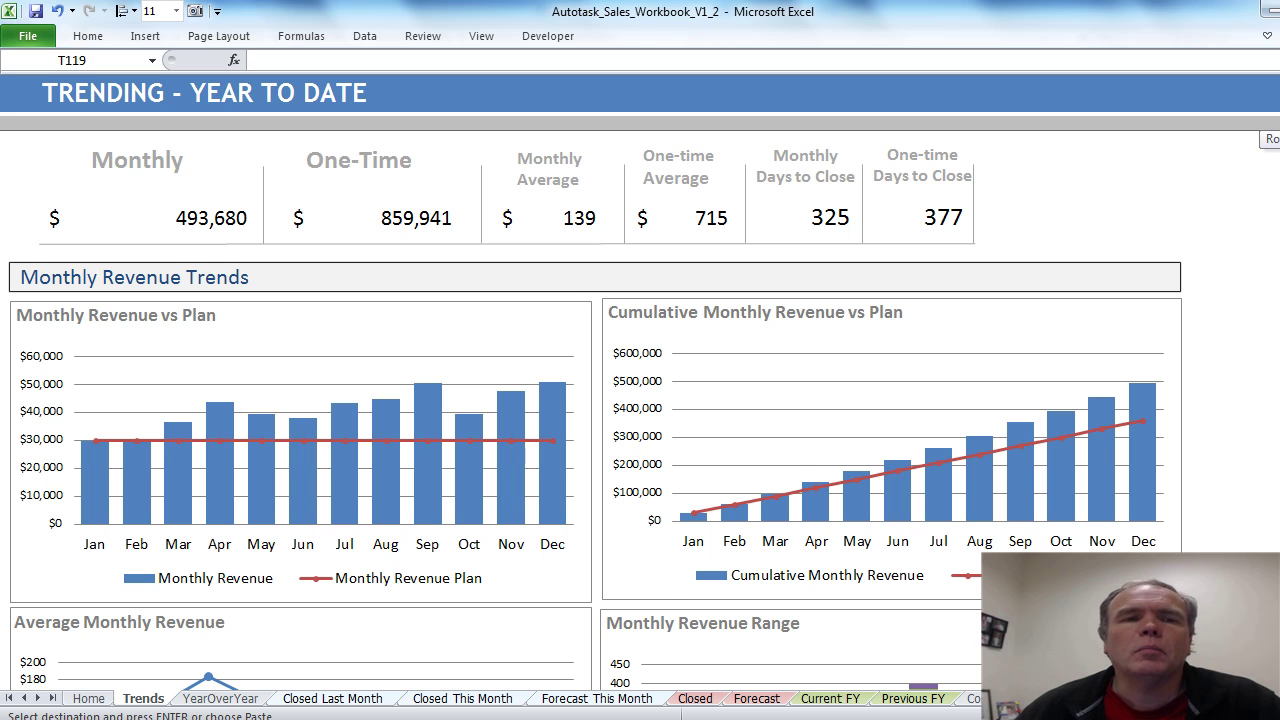
{"action": "scroll", "coordinate": [595, 410], "scroll_direction": "down", "scroll_amount": 2}
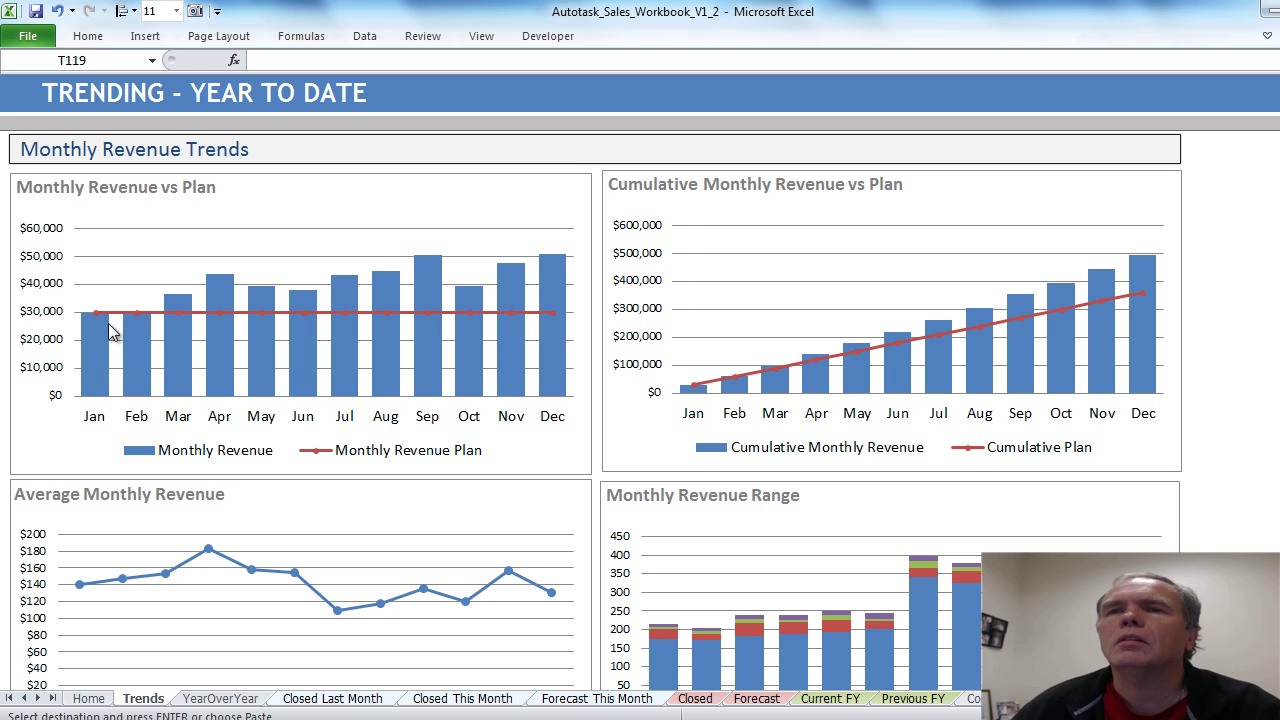
{"action": "mouse_move", "coordinate": [110, 332]}
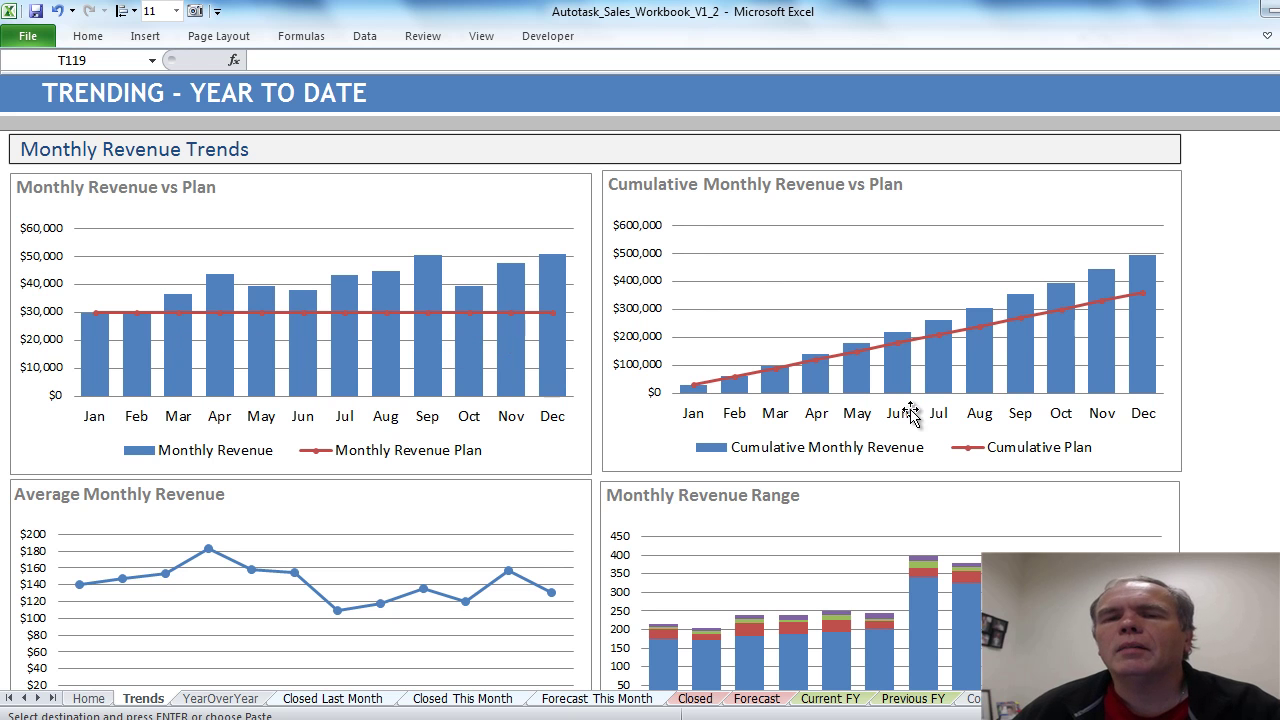
{"action": "mouse_move", "coordinate": [903, 378]}
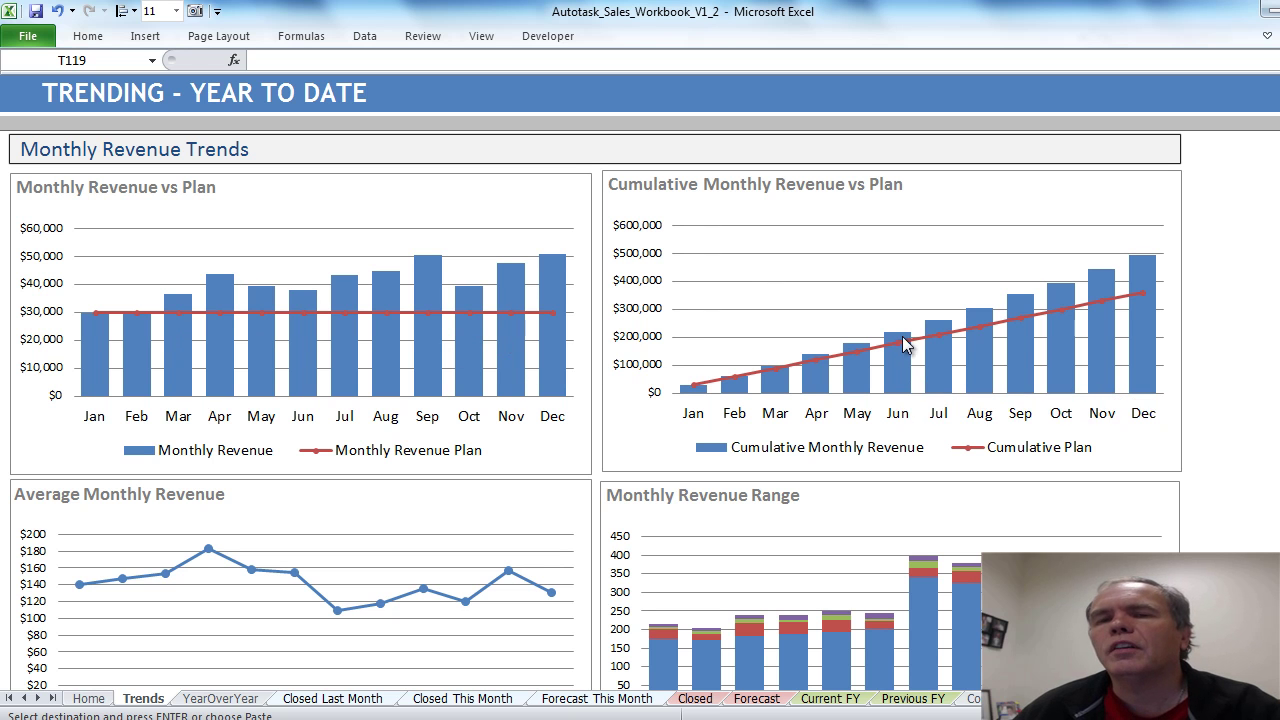
{"action": "mouse_move", "coordinate": [903, 350]}
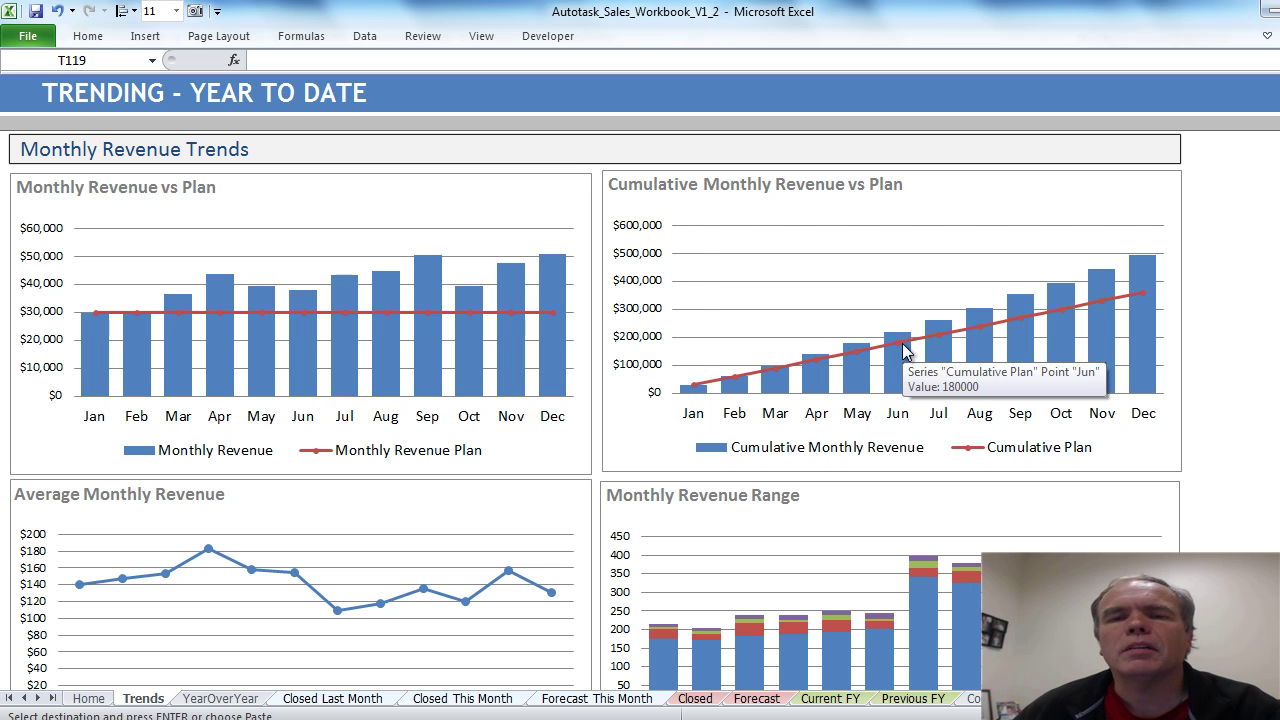
{"action": "scroll", "coordinate": [640, 400], "scroll_direction": "down", "scroll_amount": 3}
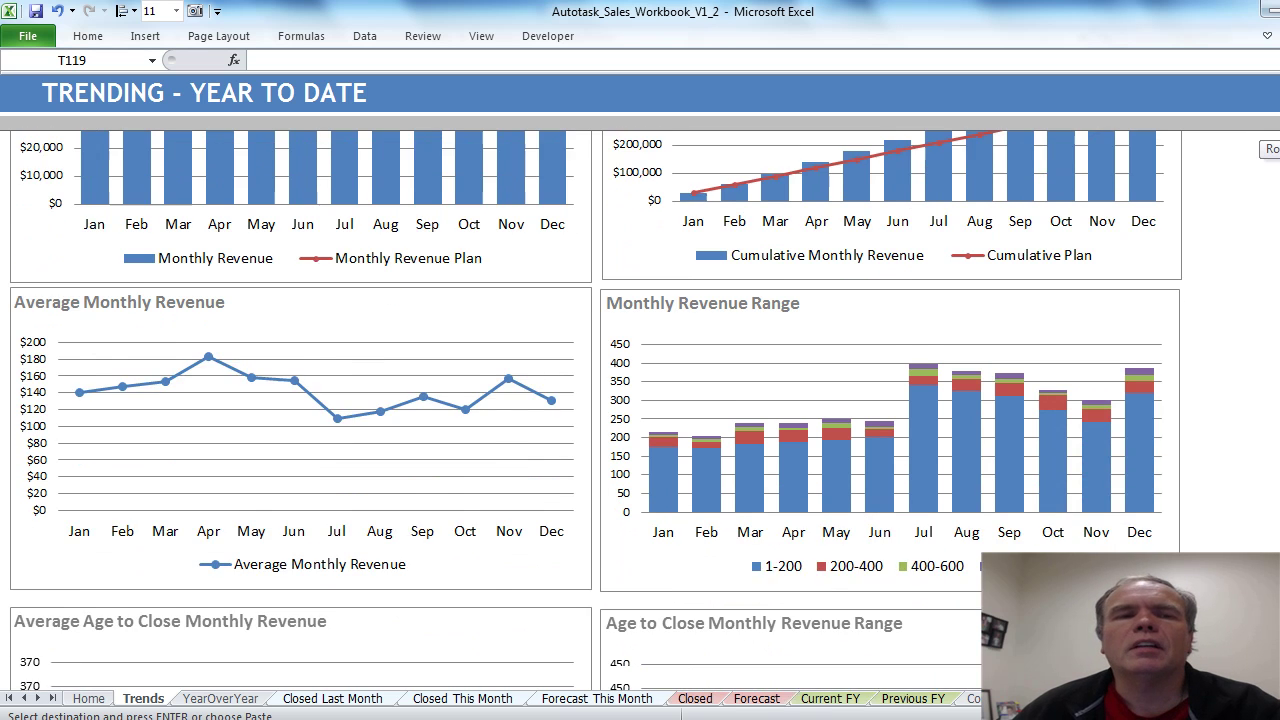
{"action": "scroll", "coordinate": [596, 410], "scroll_direction": "down", "scroll_amount": 2}
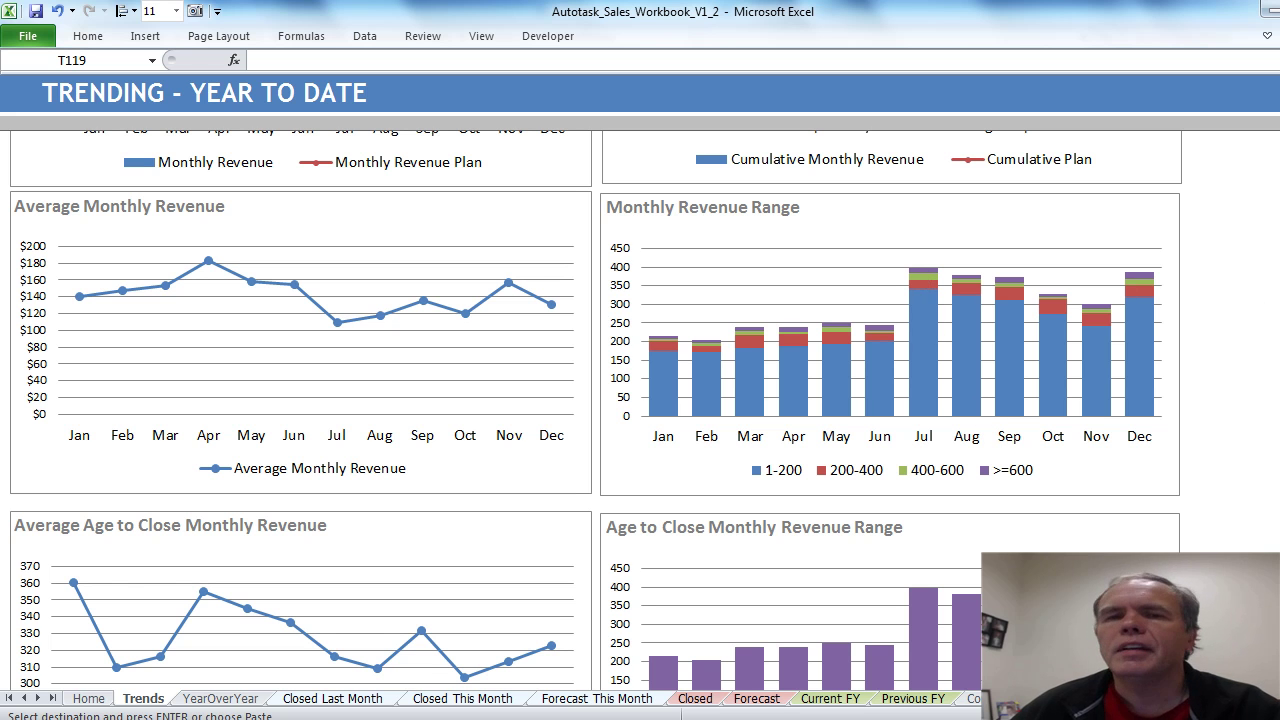
{"action": "left_click_drag", "start_coordinate": [1279, 172], "coordinate": [1279, 183]}
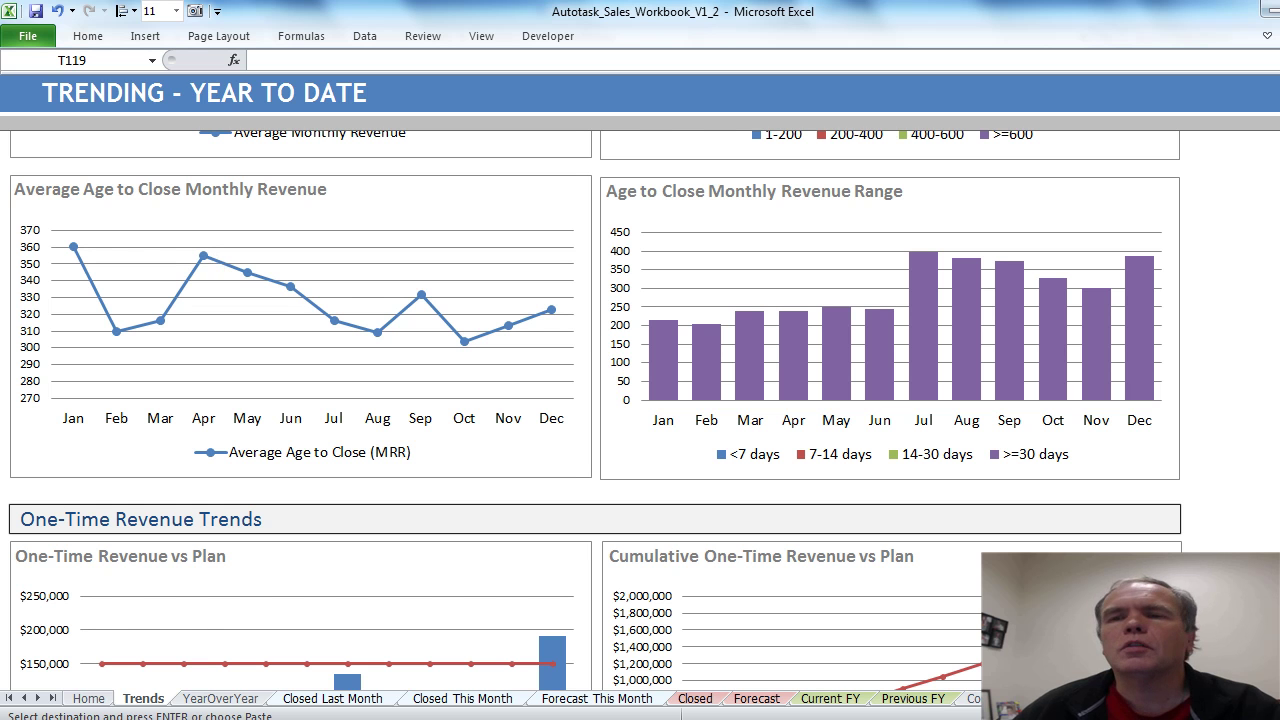
Review the One-Time Revenue Trends charts on the Trends sheet, covering plan comparison, average revenue and revenue range
{"action": "scroll", "coordinate": [640, 400], "scroll_direction": "down", "scroll_amount": 5}
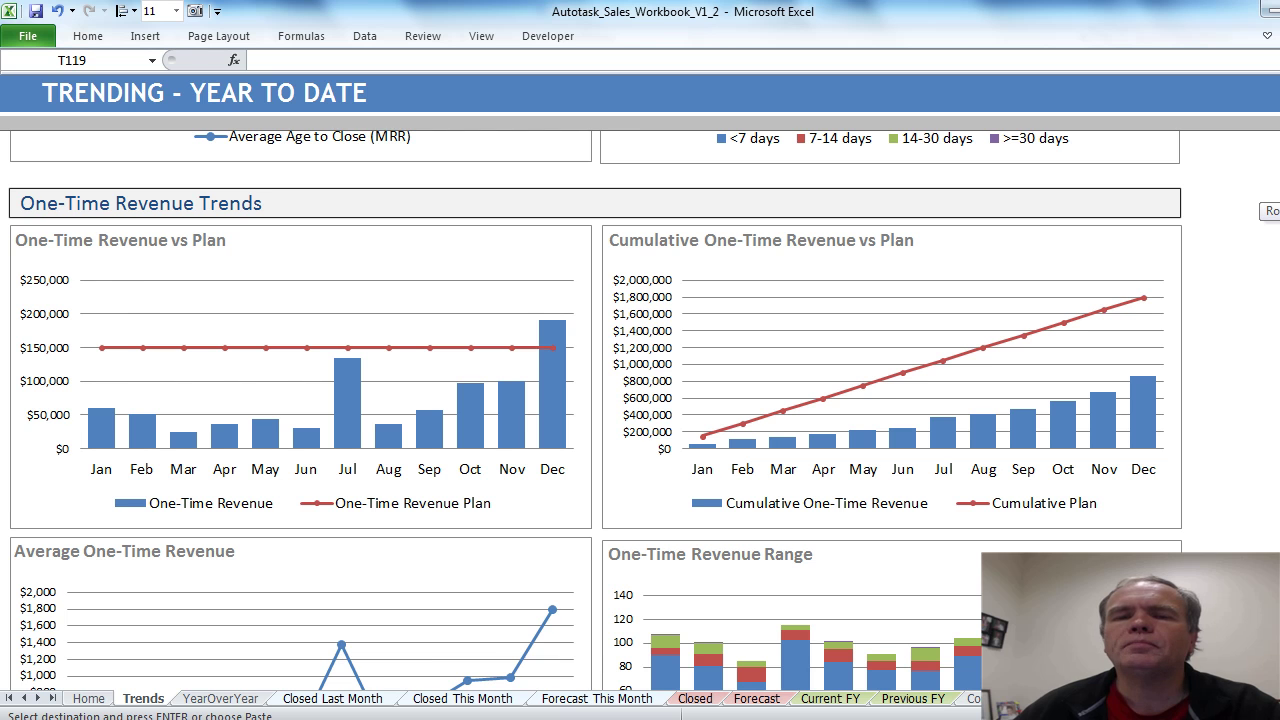
{"action": "scroll", "coordinate": [595, 410], "scroll_direction": "down", "scroll_amount": 2}
{"action": "scroll", "coordinate": [640, 400], "scroll_direction": "down", "scroll_amount": 8}
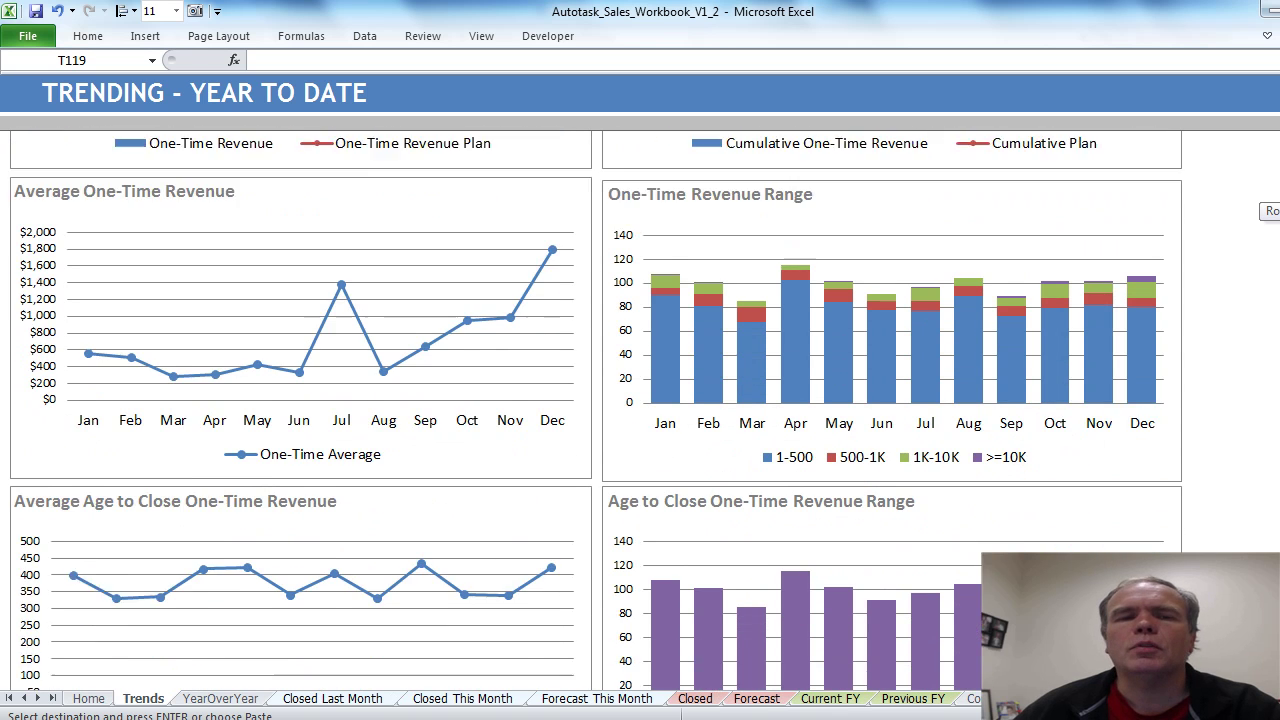
Examine the Total Revenue and Cost Trends charts, comparing total revenue, cost and gross margin against plan
{"action": "scroll", "coordinate": [640, 400], "scroll_direction": "down", "scroll_amount": 7}
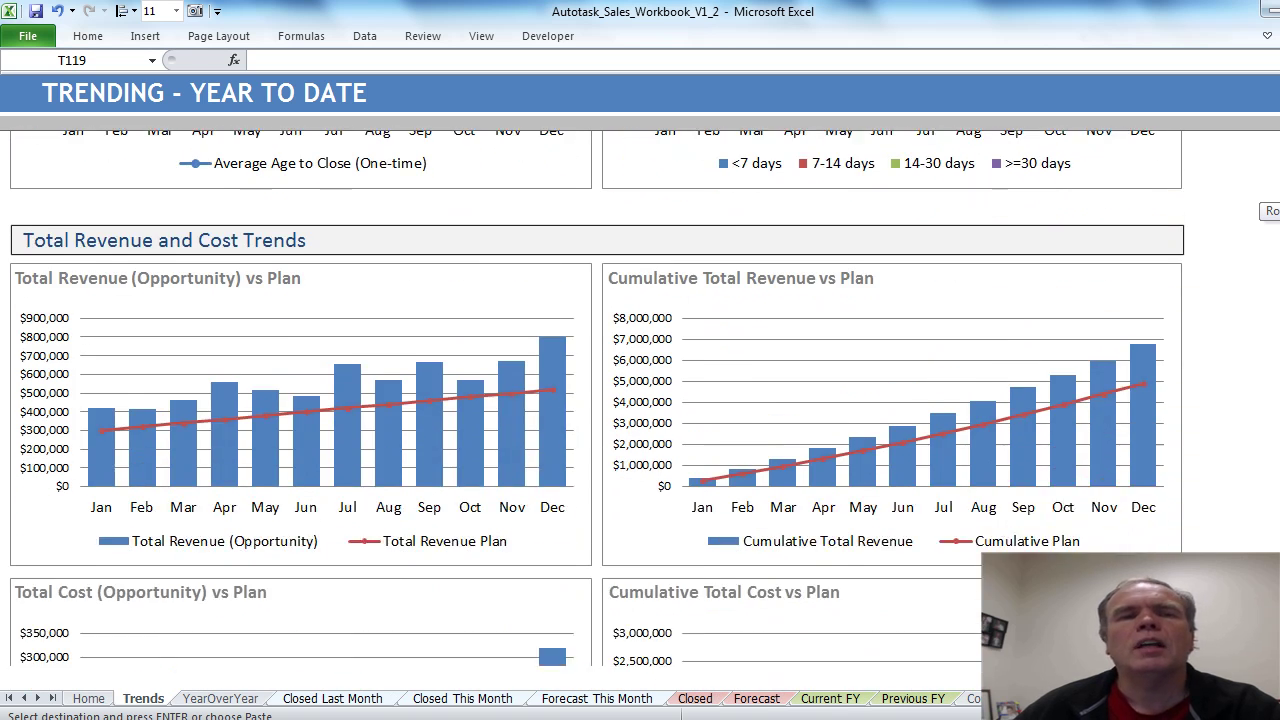
{"action": "scroll", "coordinate": [645, 410], "scroll_direction": "down", "scroll_amount": 1}
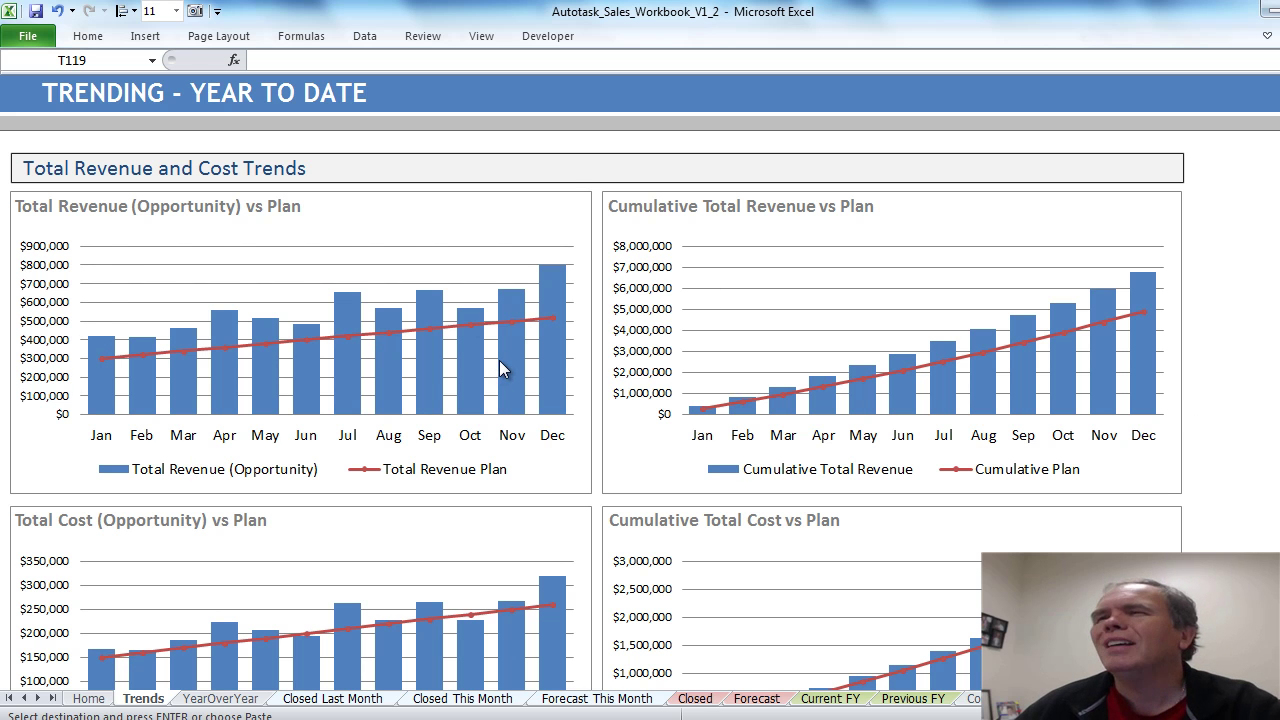
{"action": "mouse_move", "coordinate": [502, 367]}
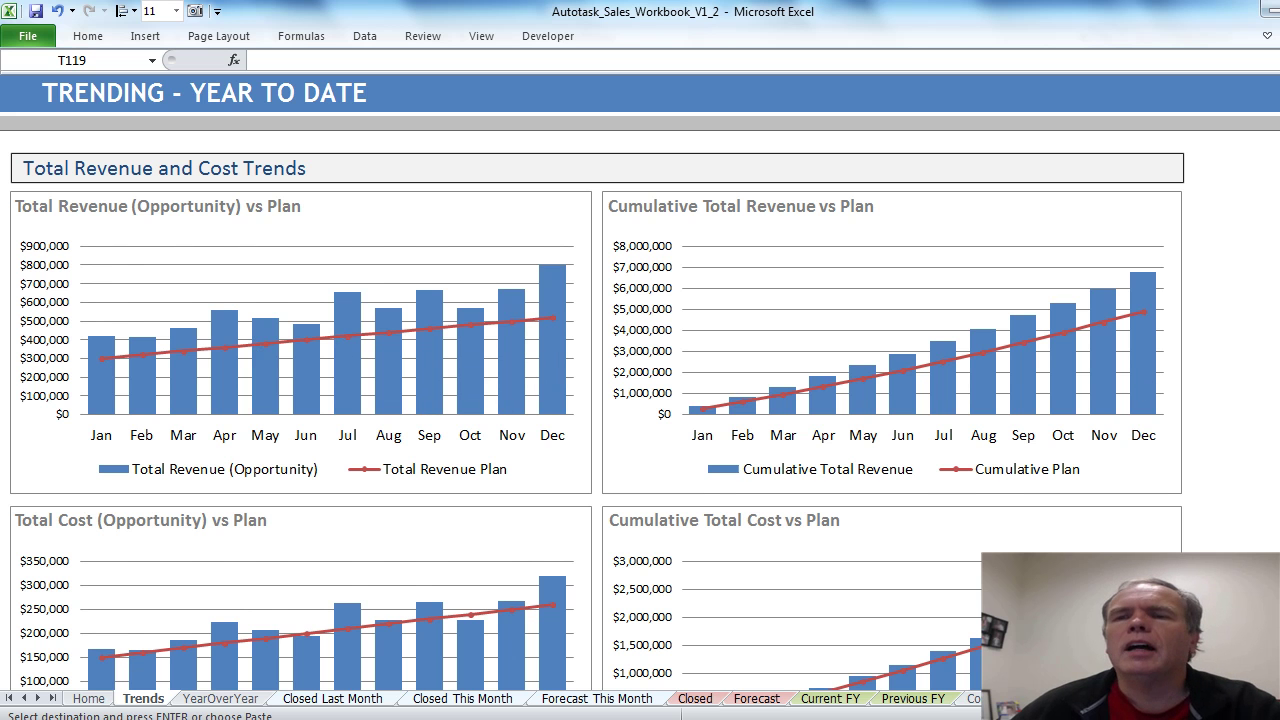
{"action": "scroll", "coordinate": [598, 410], "scroll_direction": "down", "scroll_amount": 5}
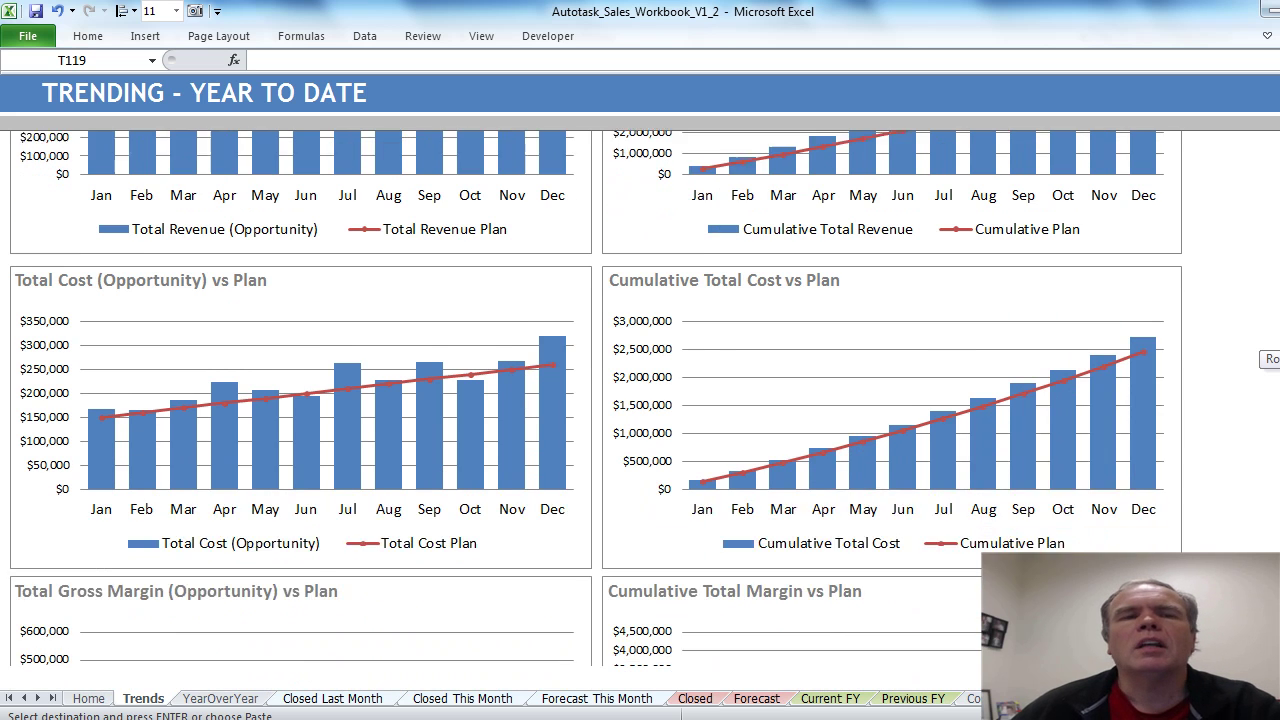
{"action": "mouse_move", "coordinate": [361, 452]}
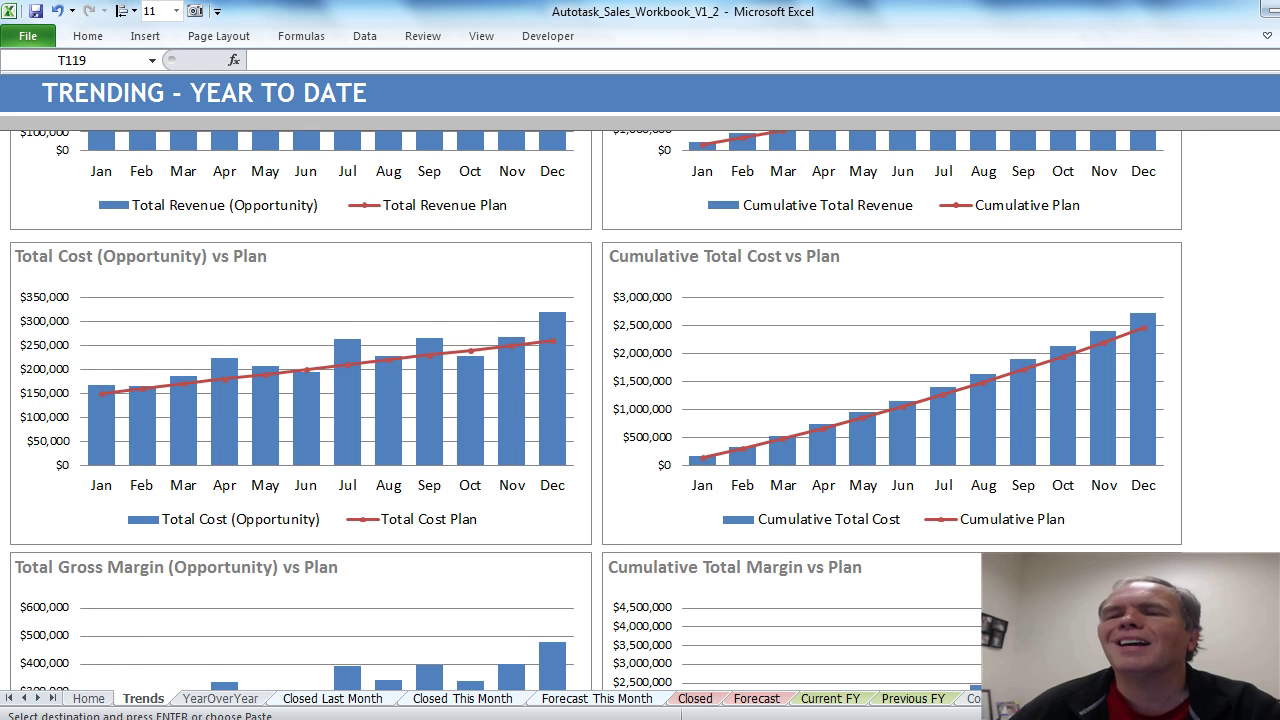
{"action": "scroll", "coordinate": [596, 410], "scroll_direction": "down", "scroll_amount": 1}
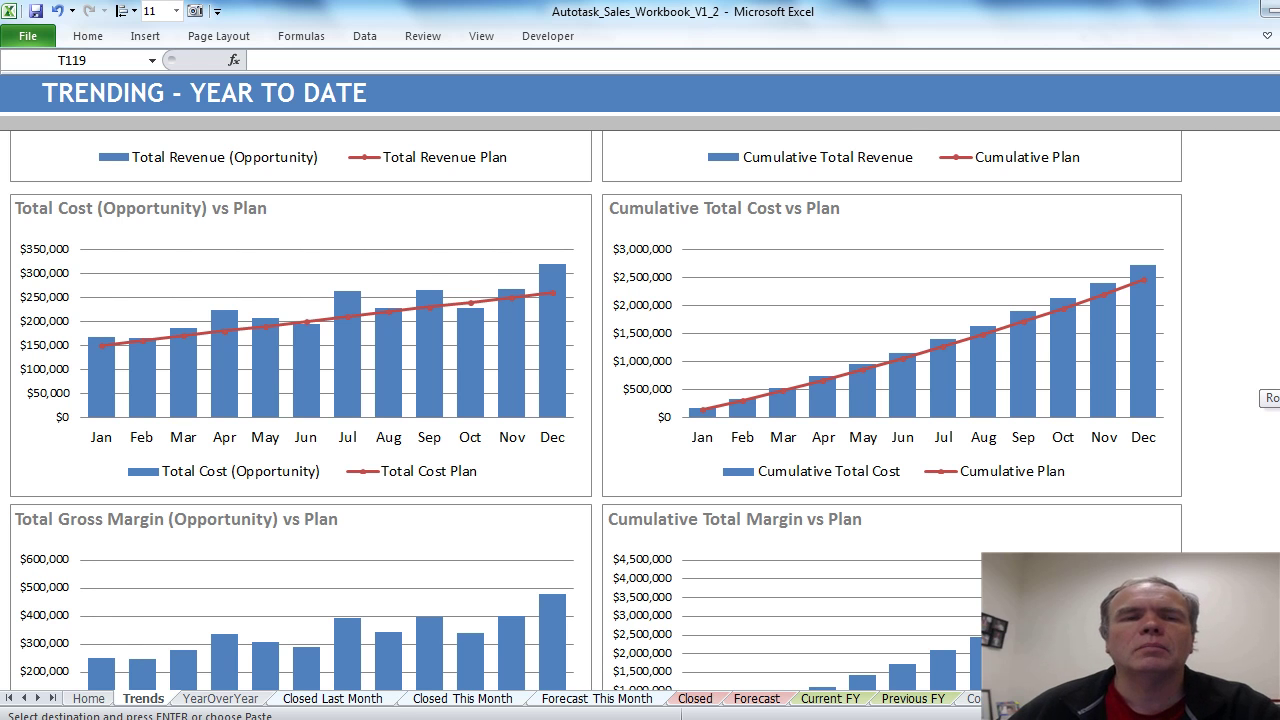
{"action": "scroll", "coordinate": [596, 410], "scroll_direction": "down", "scroll_amount": 5}
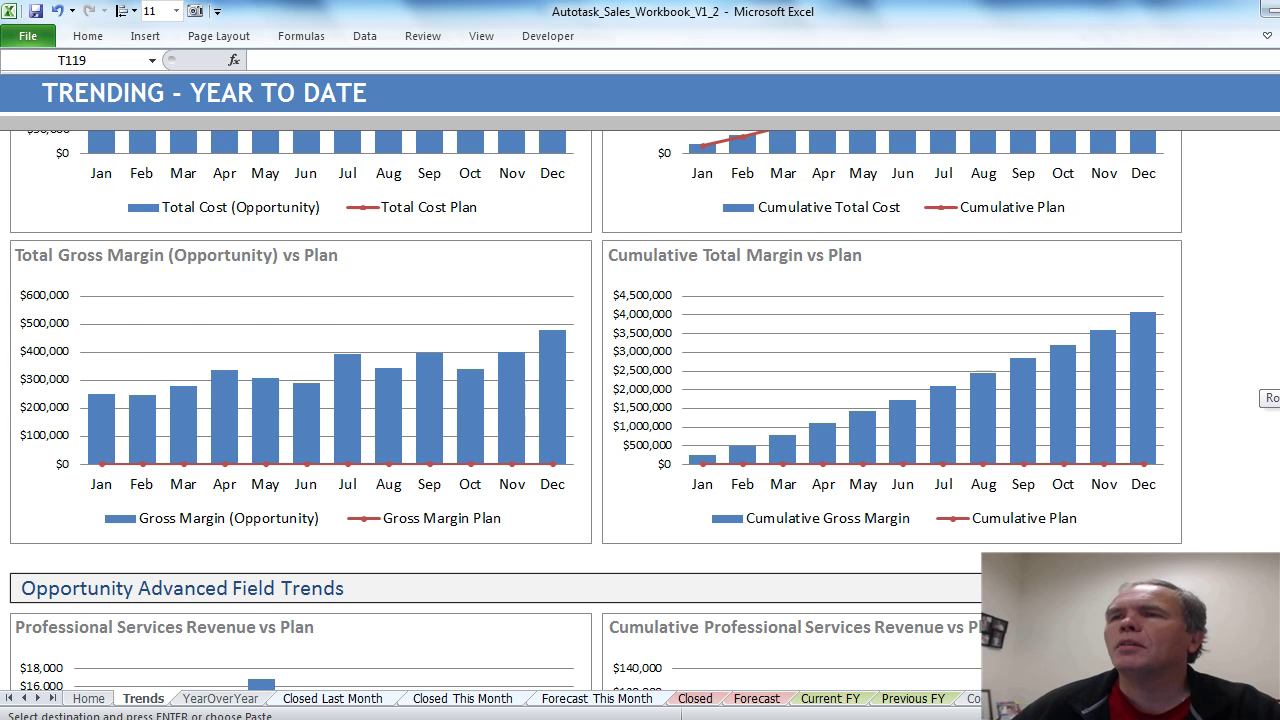
Review the Opportunity Advanced Field Trends charts, from professional services revenue through monthly user fees revenue
{"action": "scroll", "coordinate": [596, 410], "scroll_direction": "down", "scroll_amount": 7}
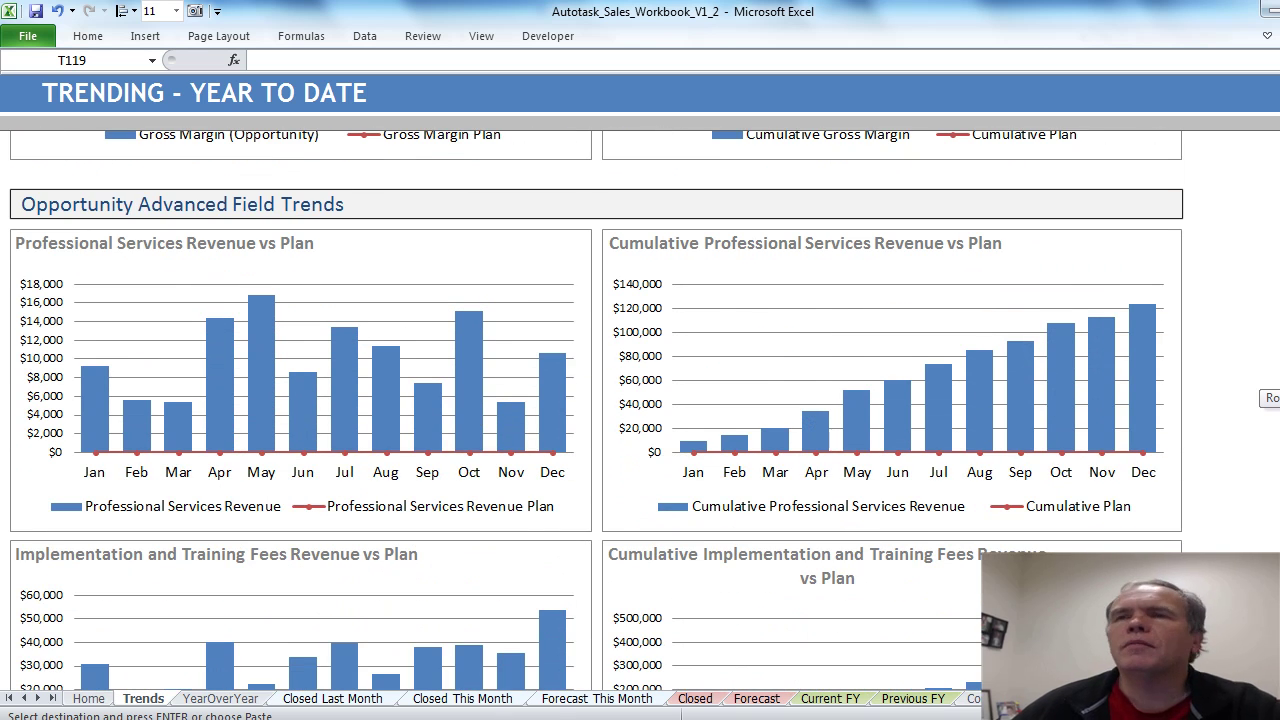
{"action": "scroll", "coordinate": [596, 410], "scroll_direction": "down", "scroll_amount": 5}
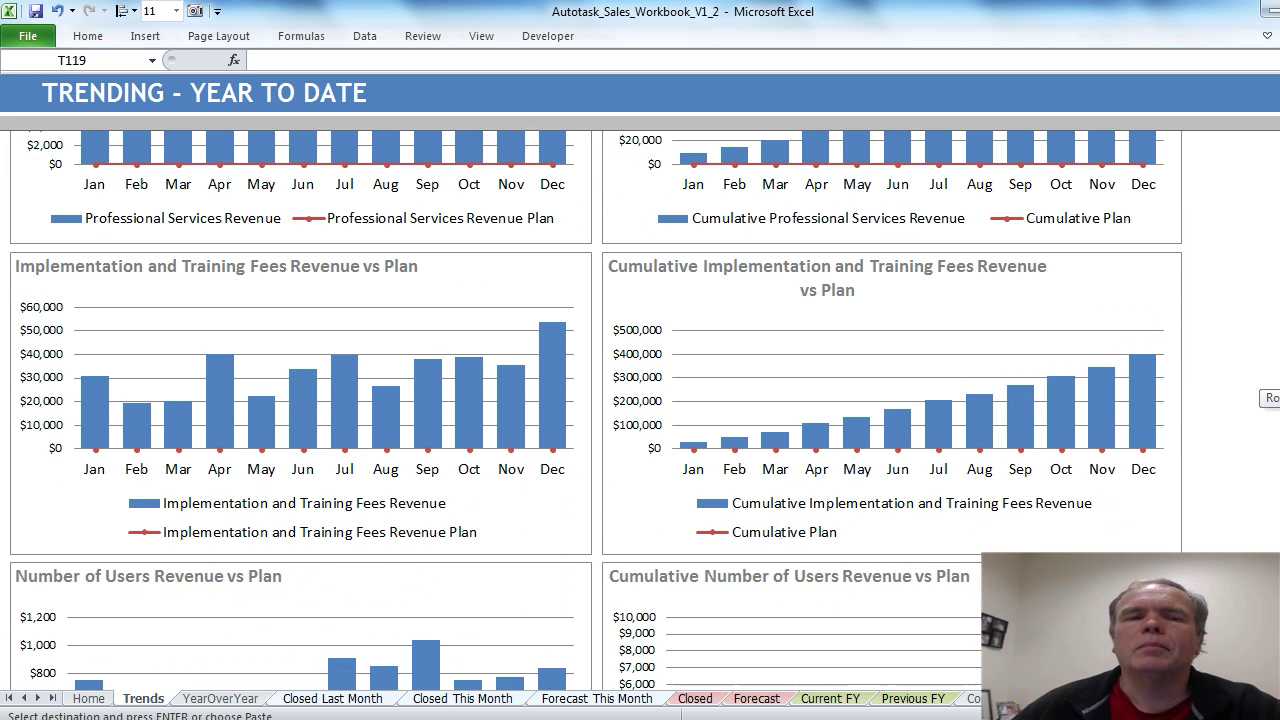
{"action": "scroll", "coordinate": [596, 425], "scroll_direction": "down", "scroll_amount": 4}
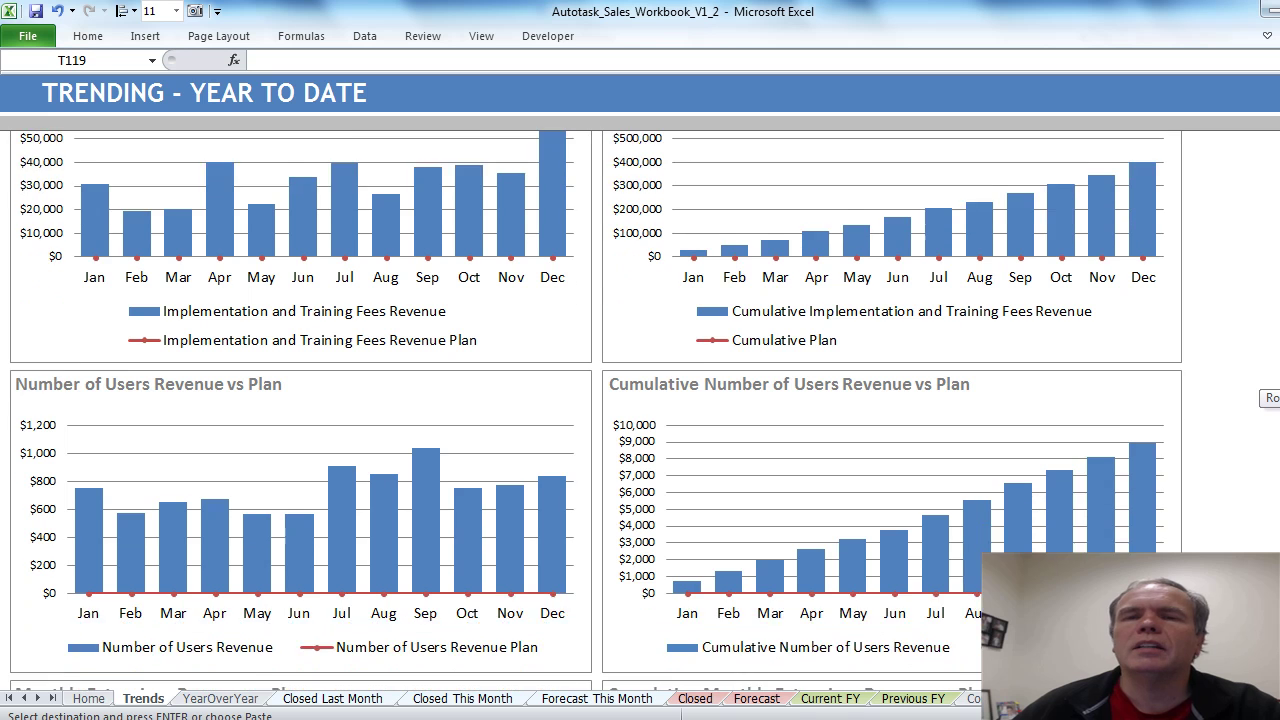
{"action": "scroll", "coordinate": [596, 425], "scroll_direction": "down", "scroll_amount": 9}
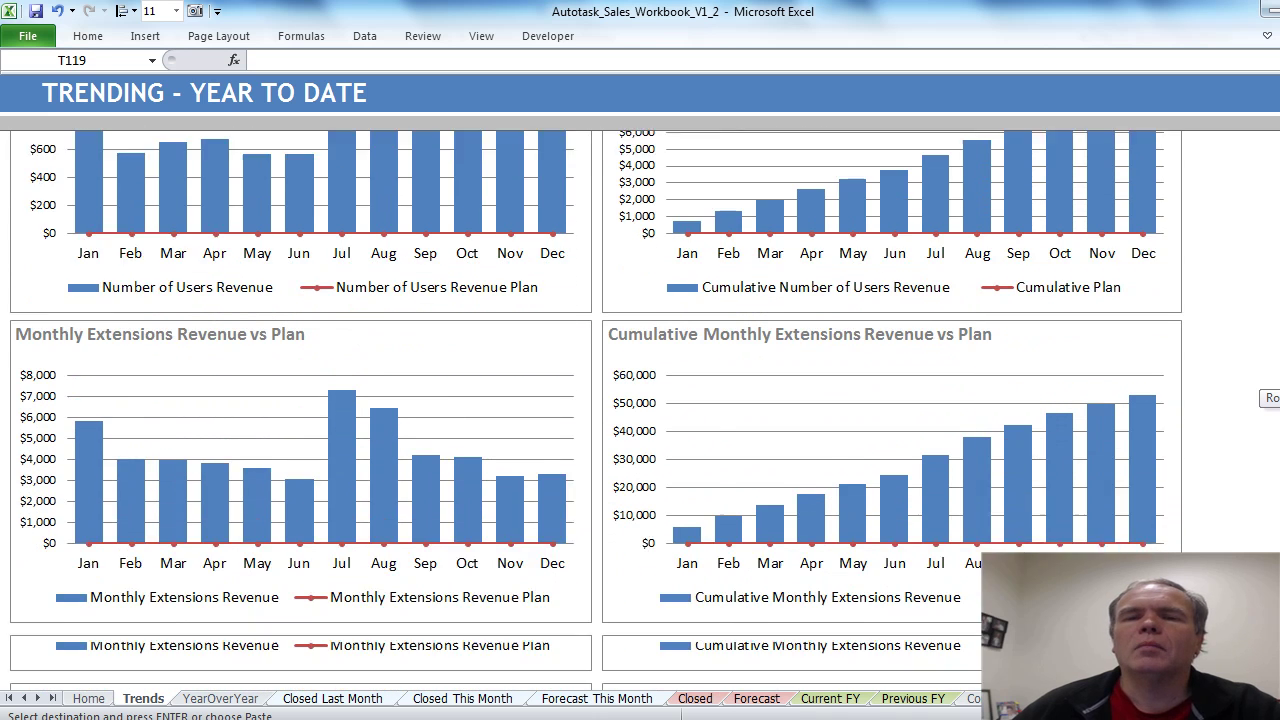
{"action": "scroll", "coordinate": [596, 425], "scroll_direction": "down", "scroll_amount": 3}
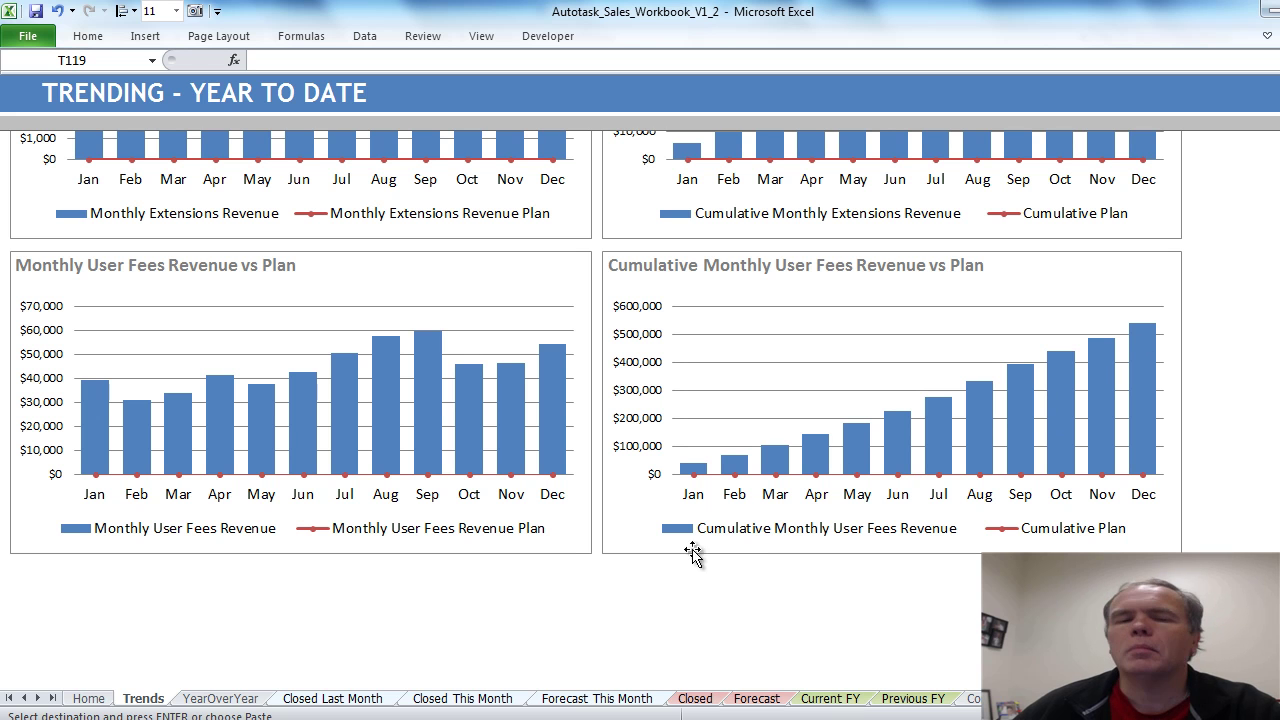
Open the YearOverYear sheet and compare current and previous fiscal years in the Monthly Revenue Trends charts
{"action": "left_click", "coordinate": [219, 698]}
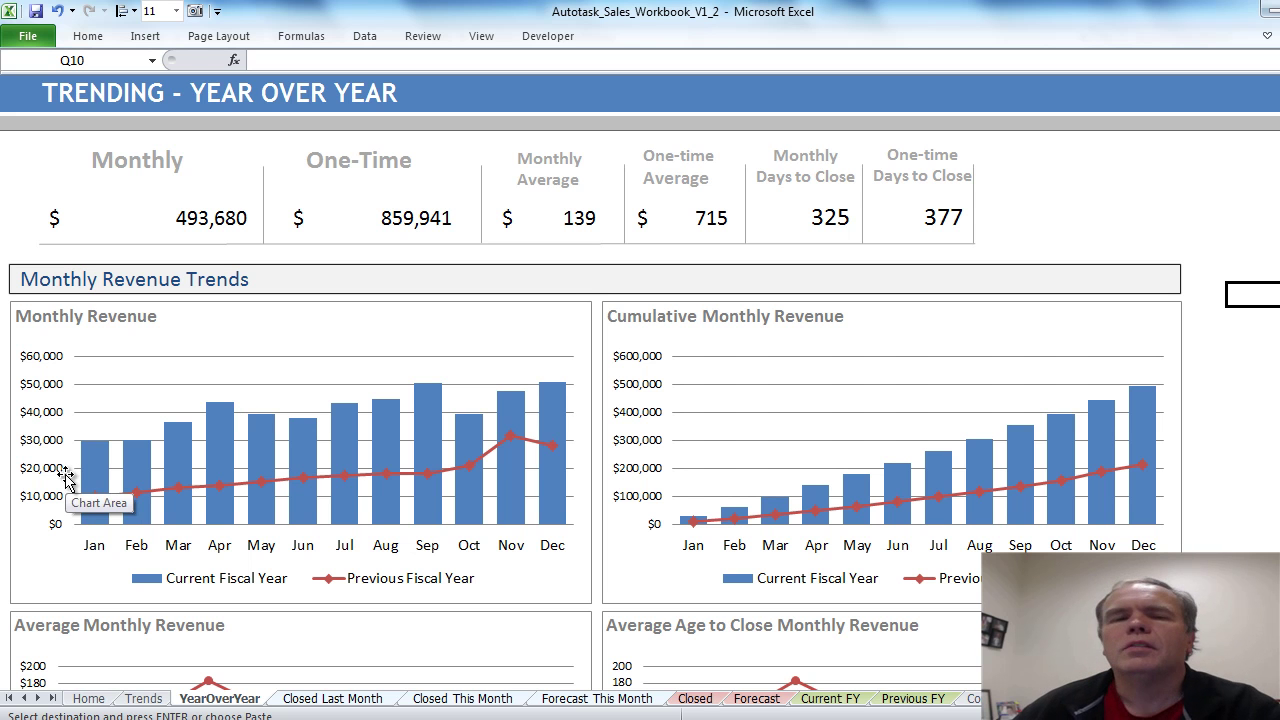
{"action": "mouse_move", "coordinate": [423, 414]}
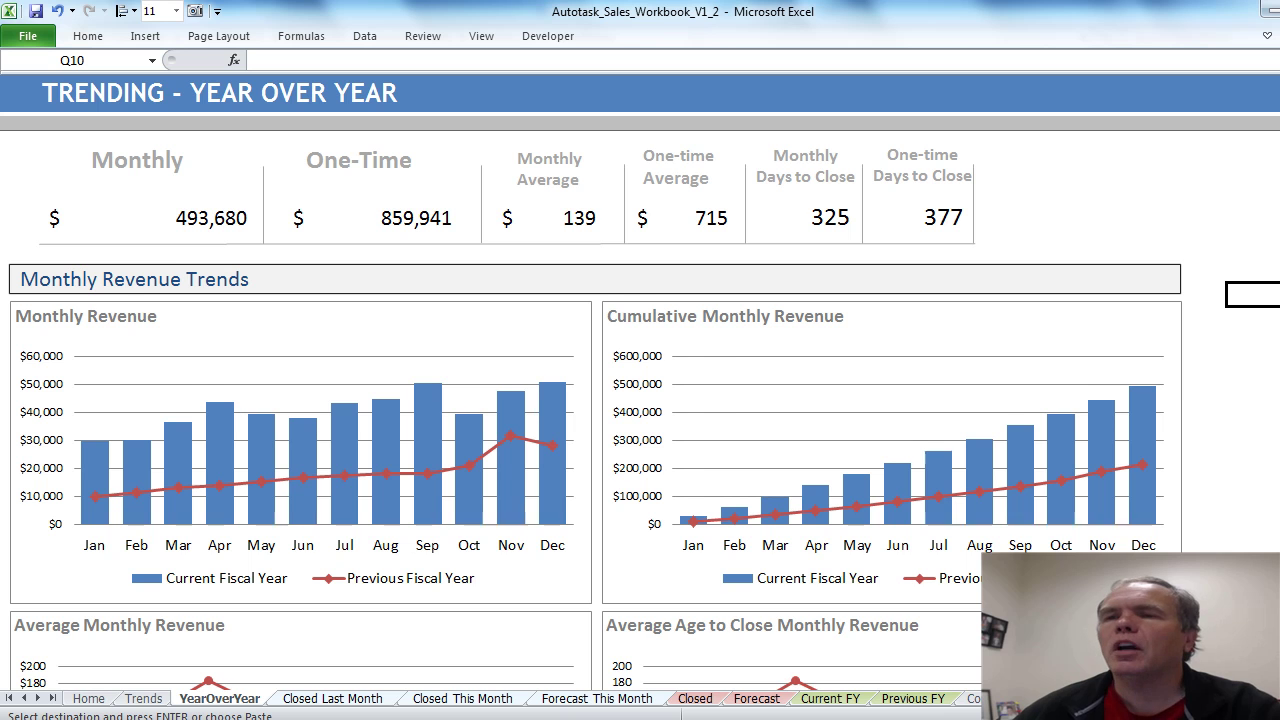
{"action": "scroll", "coordinate": [640, 400], "scroll_direction": "down", "scroll_amount": 3}
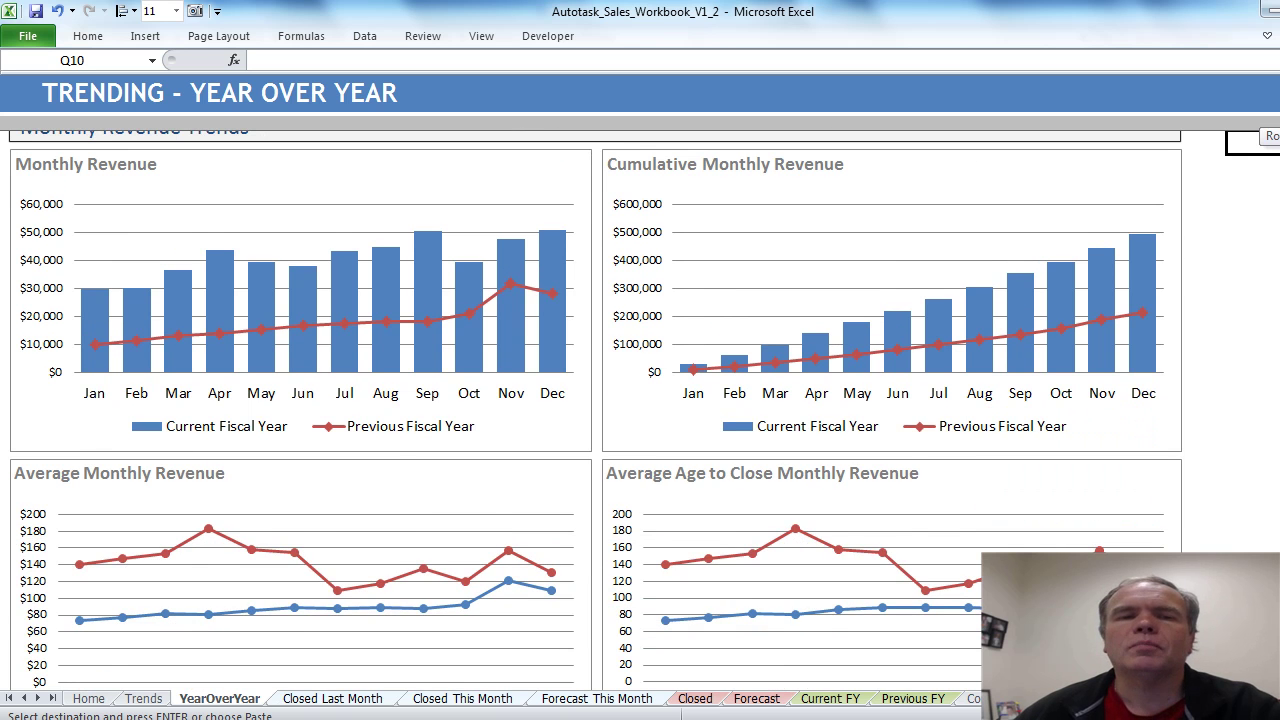
{"action": "scroll", "coordinate": [640, 410], "scroll_direction": "down", "scroll_amount": 6}
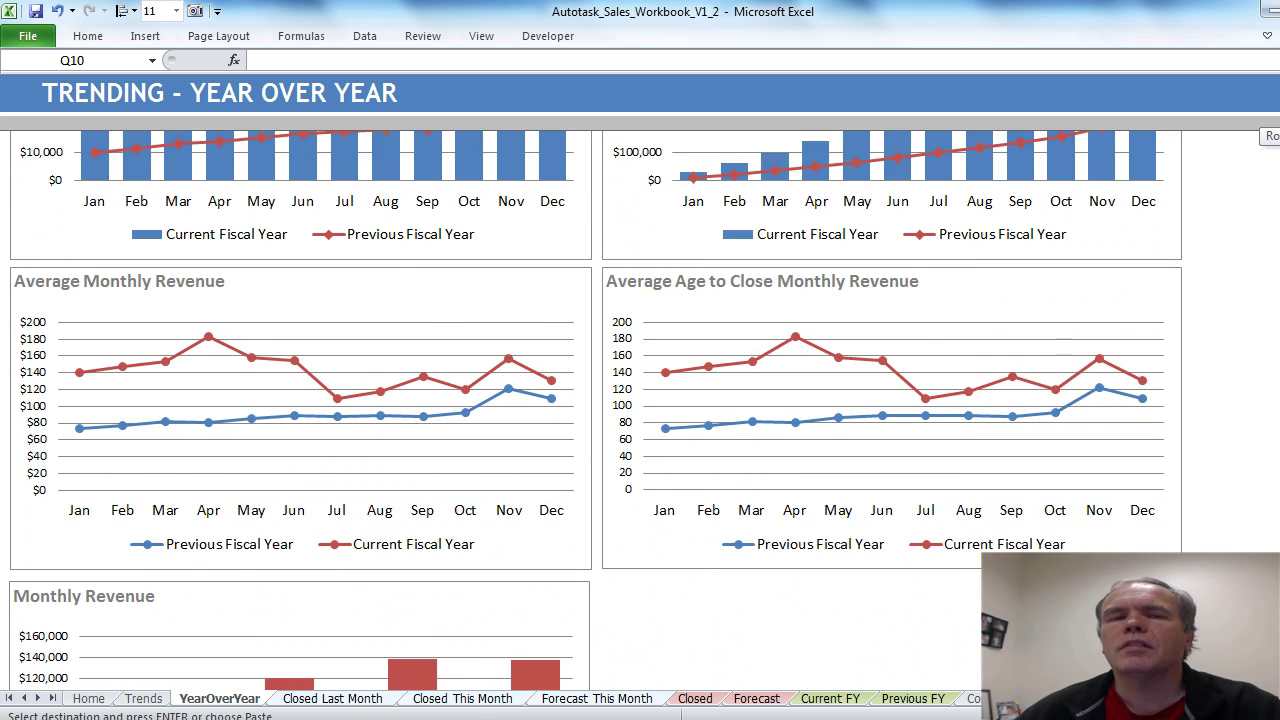
{"action": "scroll", "coordinate": [692, 494], "scroll_direction": "down", "scroll_amount": 3}
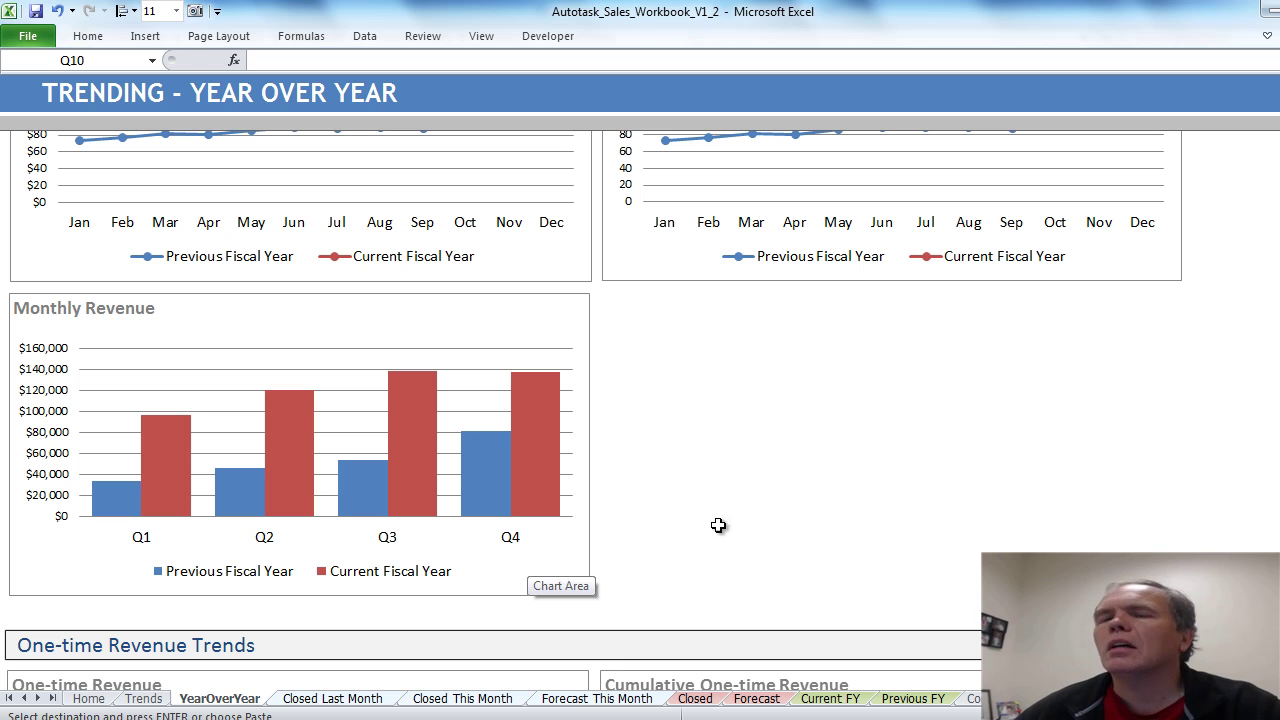
Compare current and previous fiscal years in the One-time Revenue and the Total Revenue and Cost Trends sections
{"action": "scroll", "coordinate": [592, 410], "scroll_direction": "down", "scroll_amount": 8}
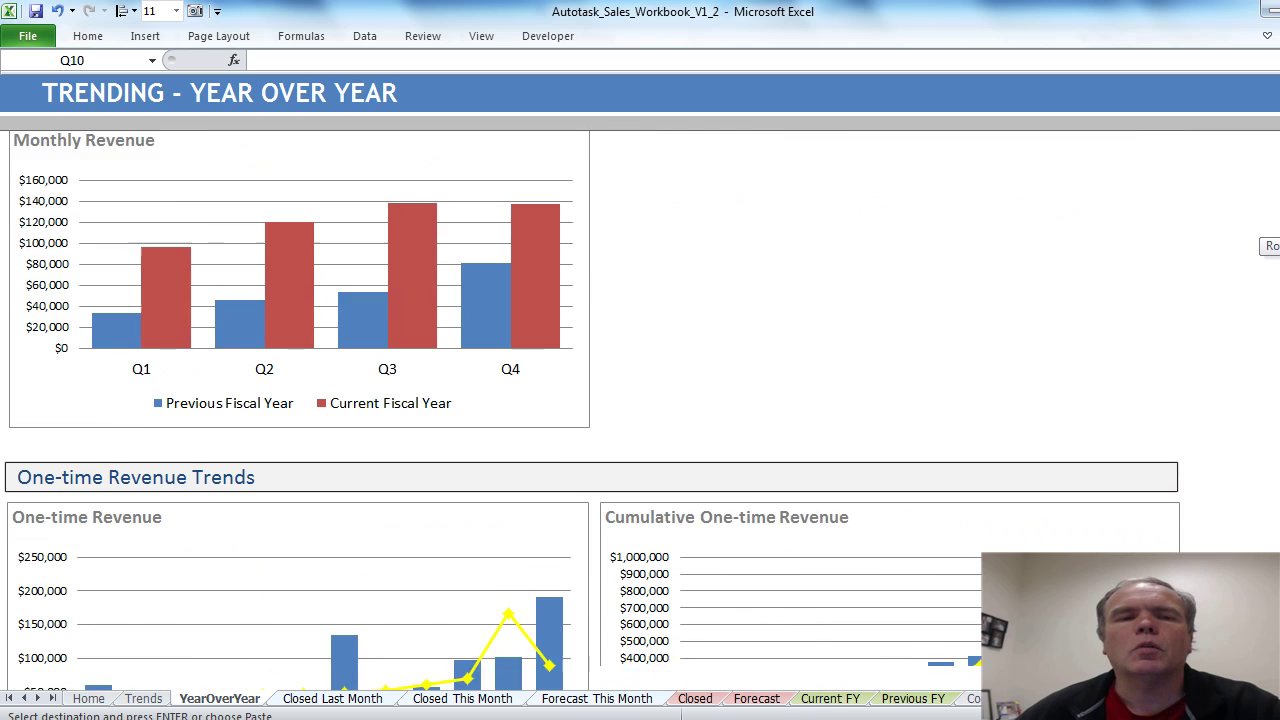
{"action": "scroll", "coordinate": [592, 410], "scroll_direction": "down", "scroll_amount": 12}
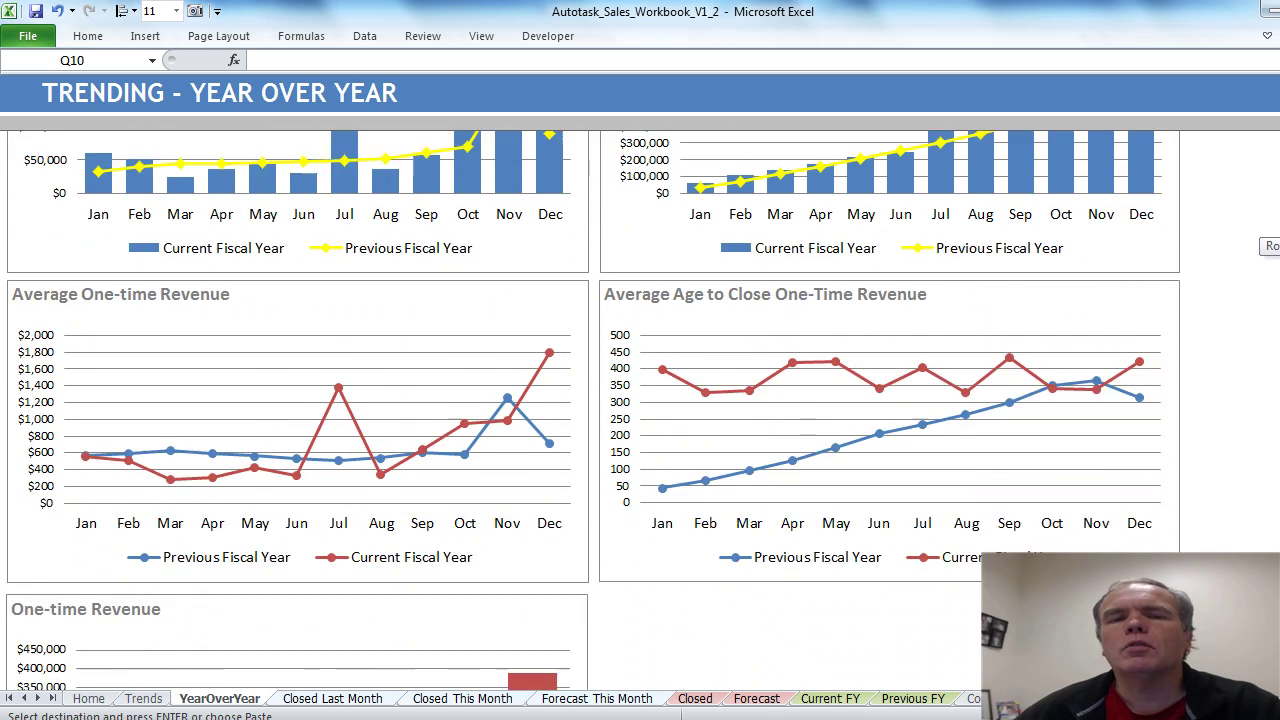
{"action": "scroll", "coordinate": [592, 410], "scroll_direction": "down", "scroll_amount": 6}
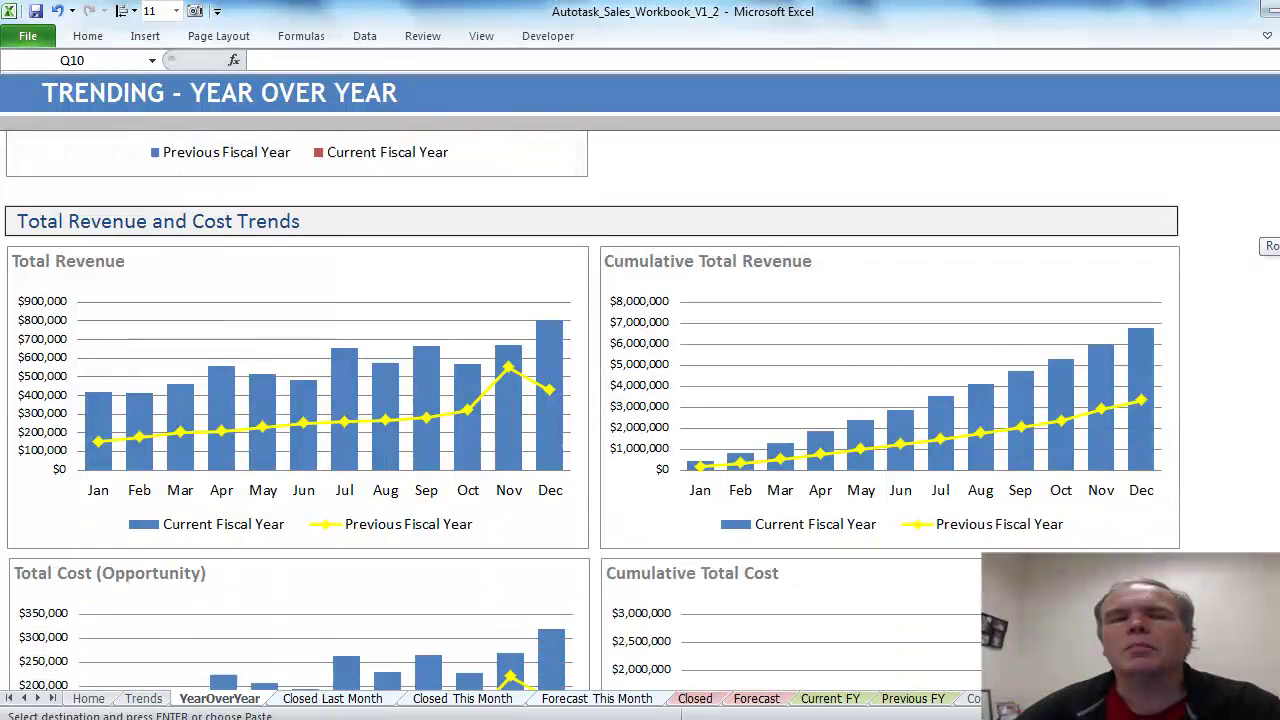
{"action": "scroll", "coordinate": [592, 410], "scroll_direction": "down", "scroll_amount": 9}
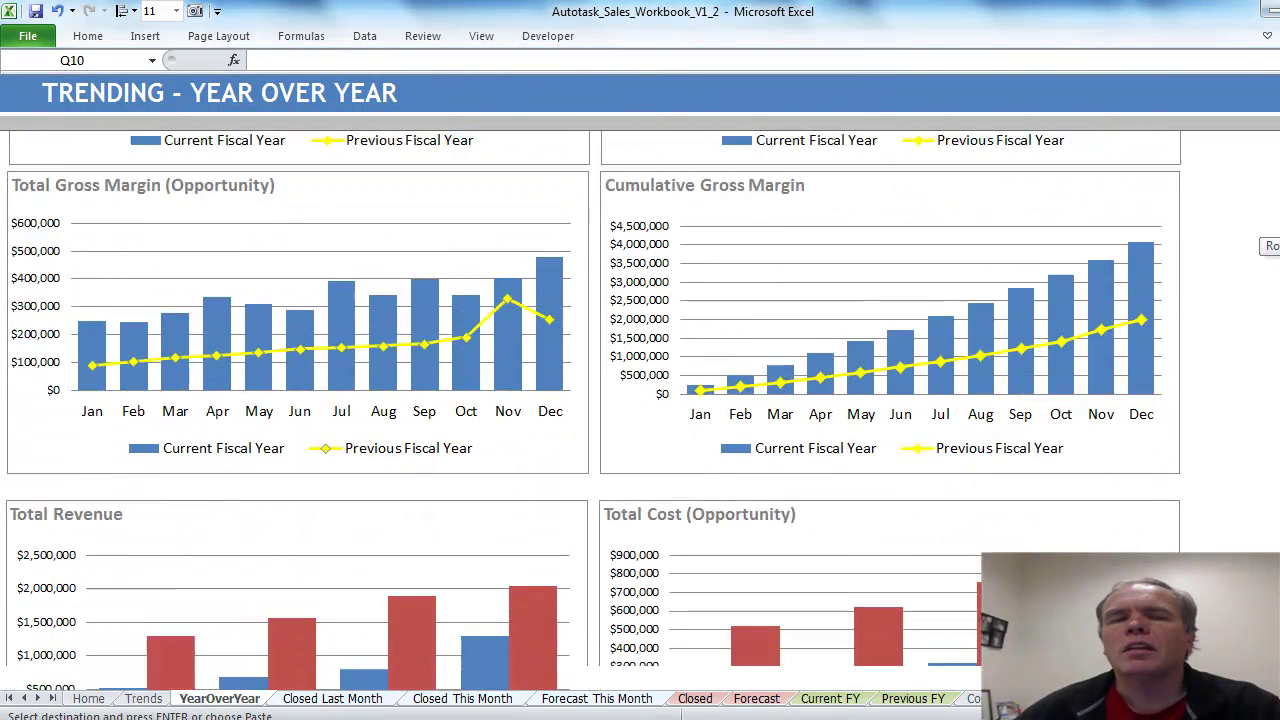
{"action": "scroll", "coordinate": [592, 410], "scroll_direction": "down", "scroll_amount": 1}
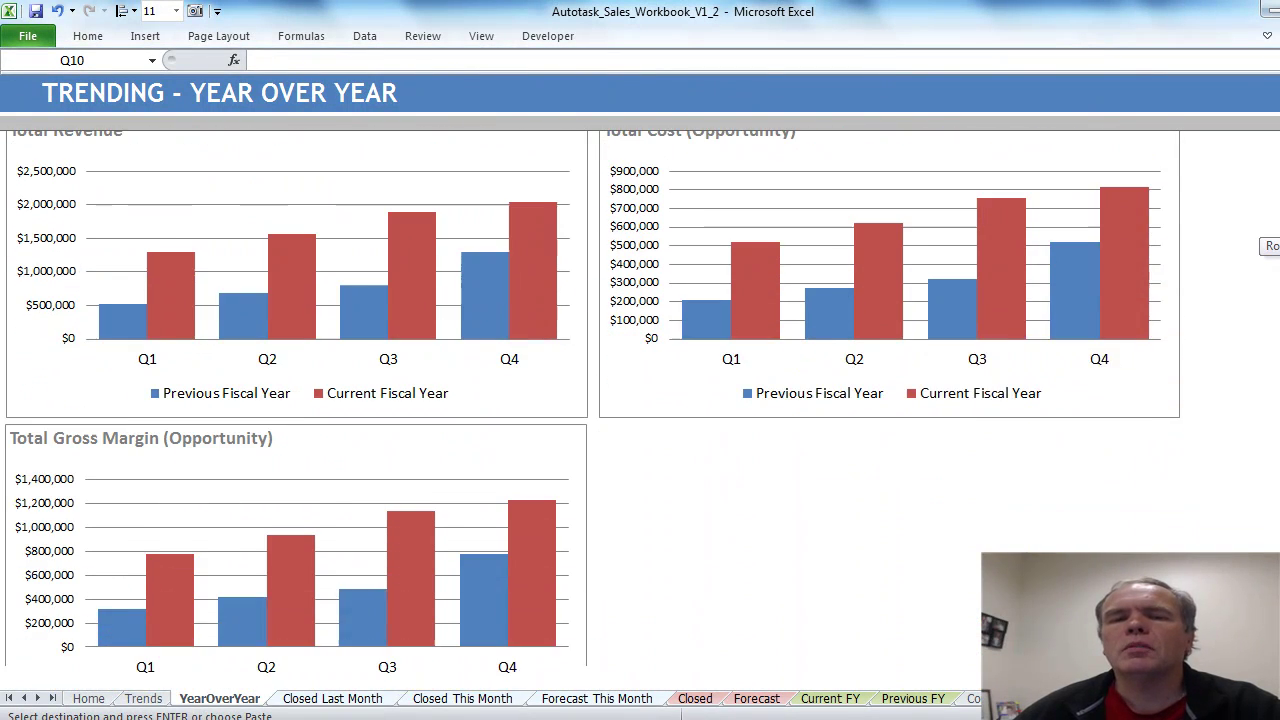
{"action": "scroll", "coordinate": [592, 410], "scroll_direction": "down", "scroll_amount": 10}
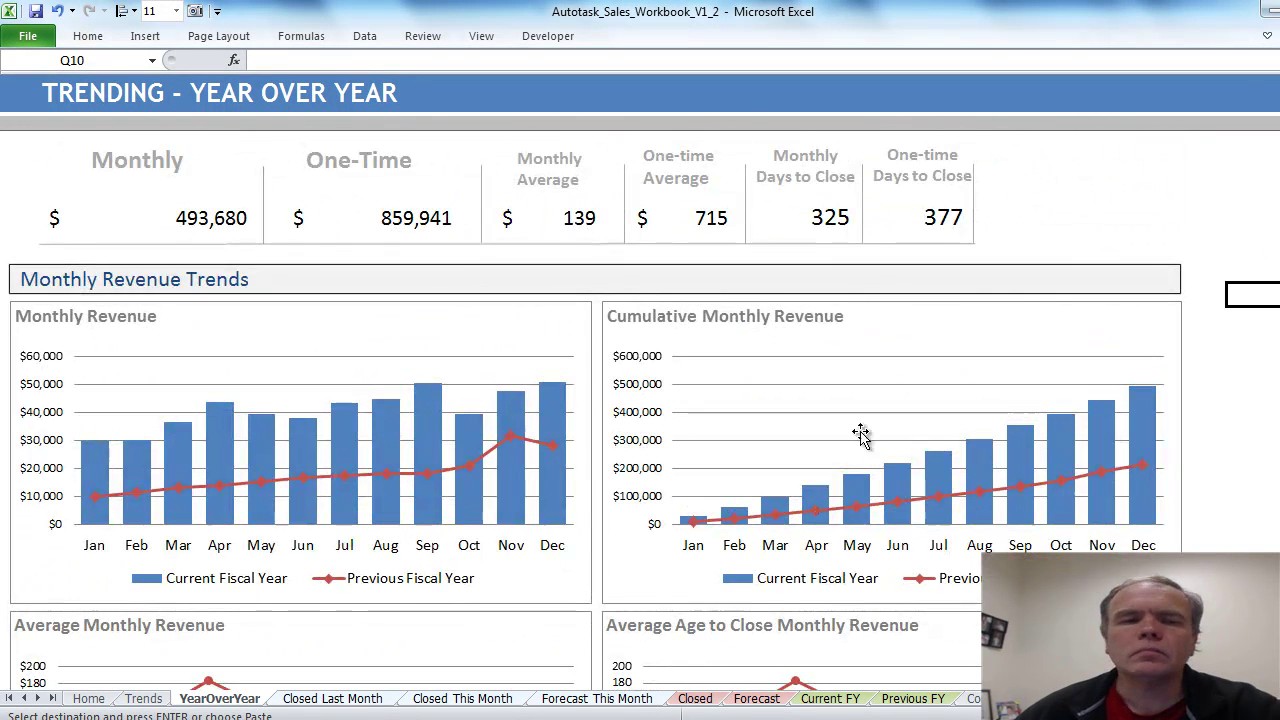
Open the Closed Last Month sheet to view its running totals, group breakdowns and top sales rep charts
{"action": "left_click", "coordinate": [355, 701]}
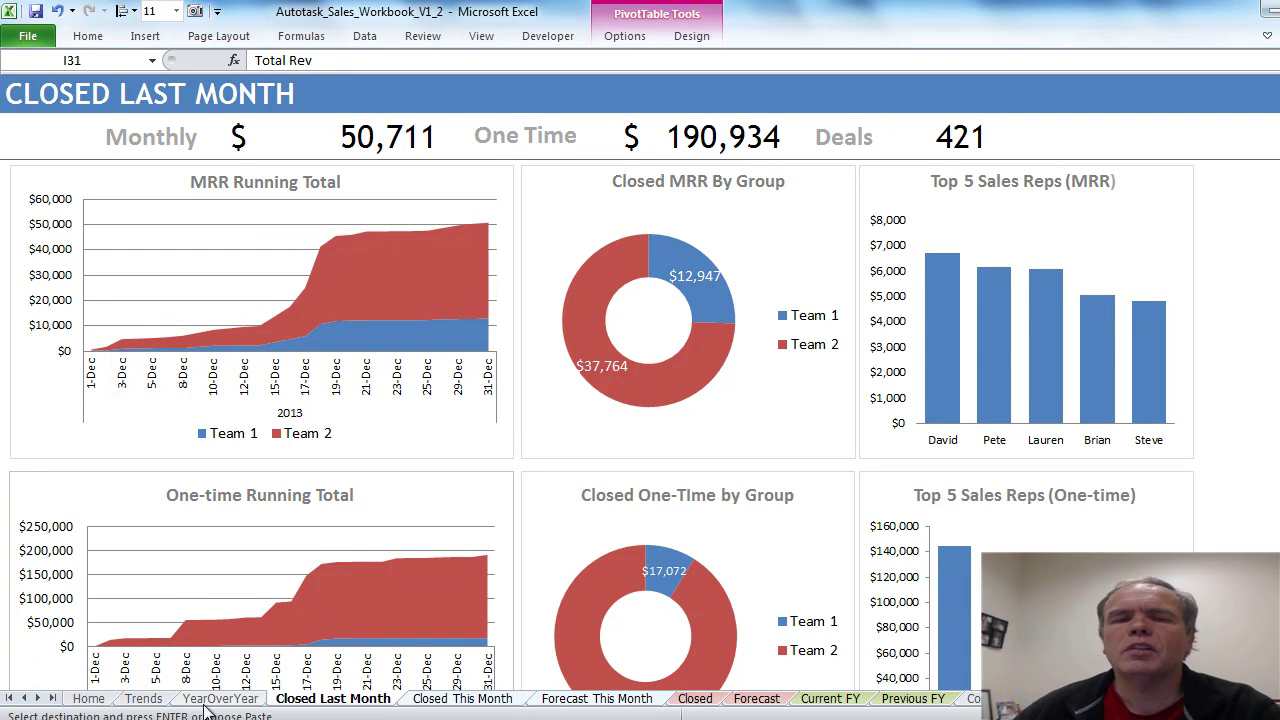
{"action": "mouse_move", "coordinate": [352, 719]}
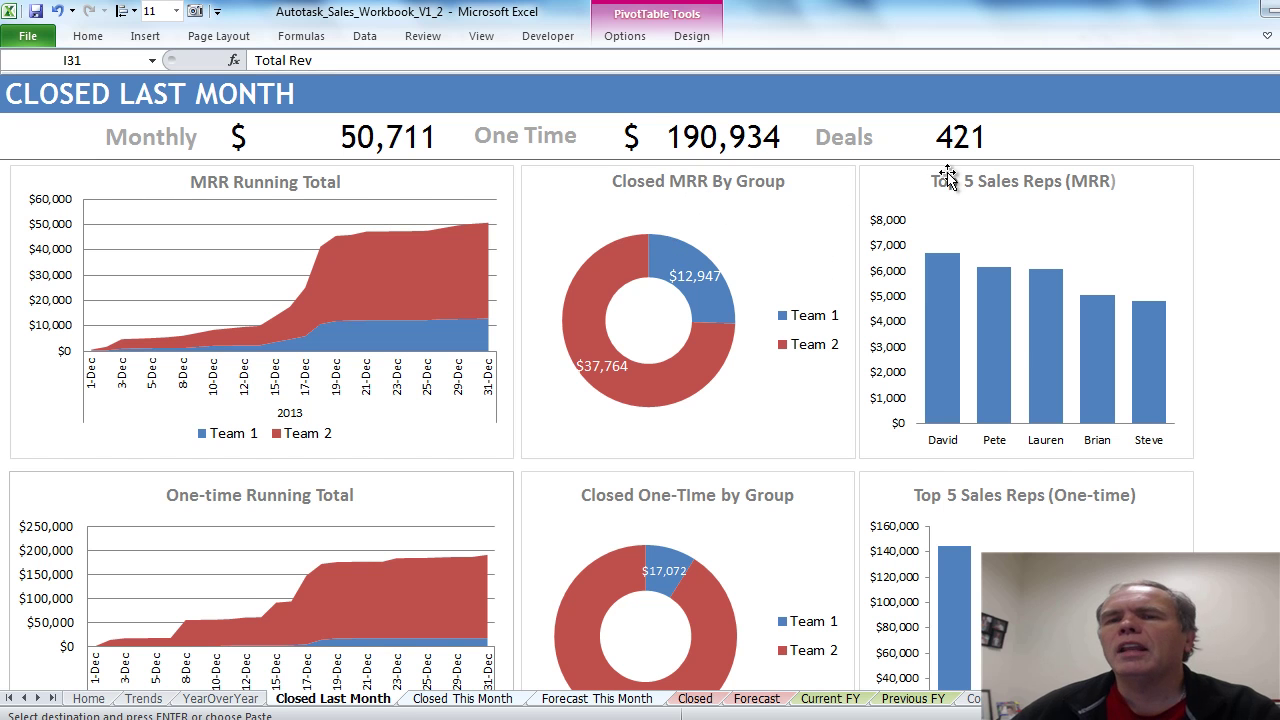
Review the Closed Last Month sheet's one-time charts and browse the Closed Deals Last Month list
{"action": "mouse_move", "coordinate": [1135, 420]}
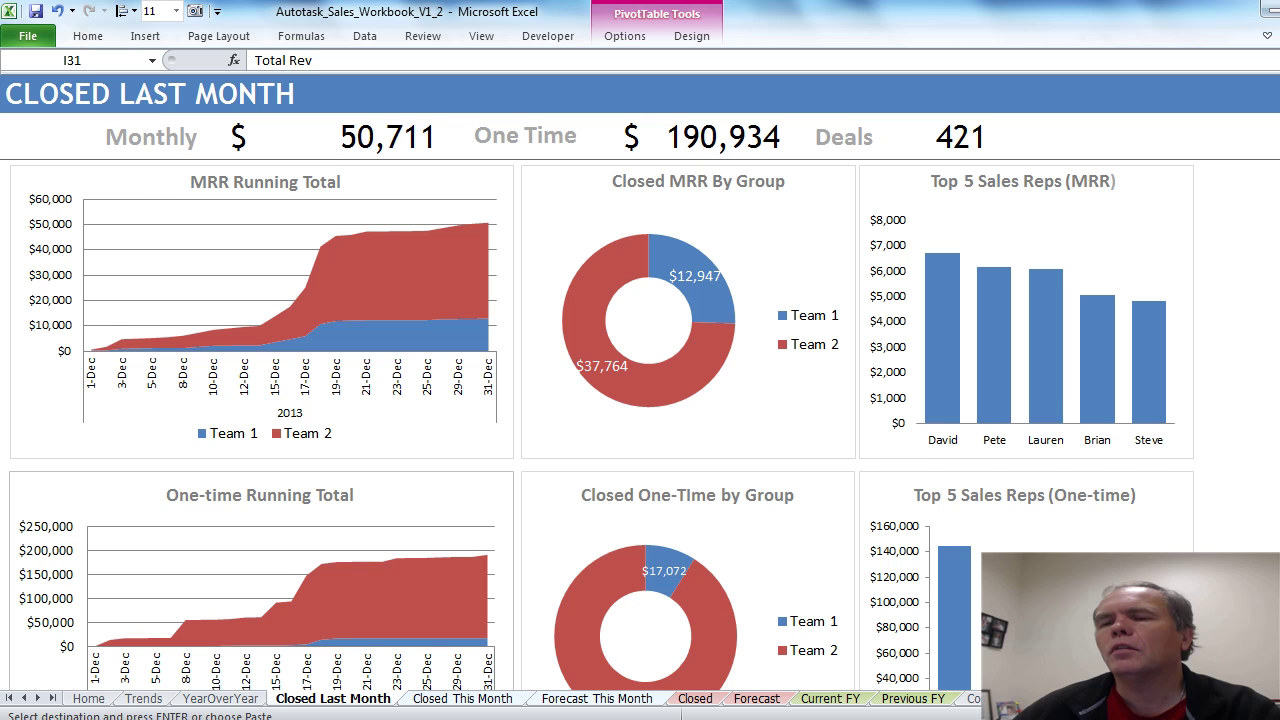
{"action": "scroll", "coordinate": [579, 240], "scroll_direction": "down", "scroll_amount": 5}
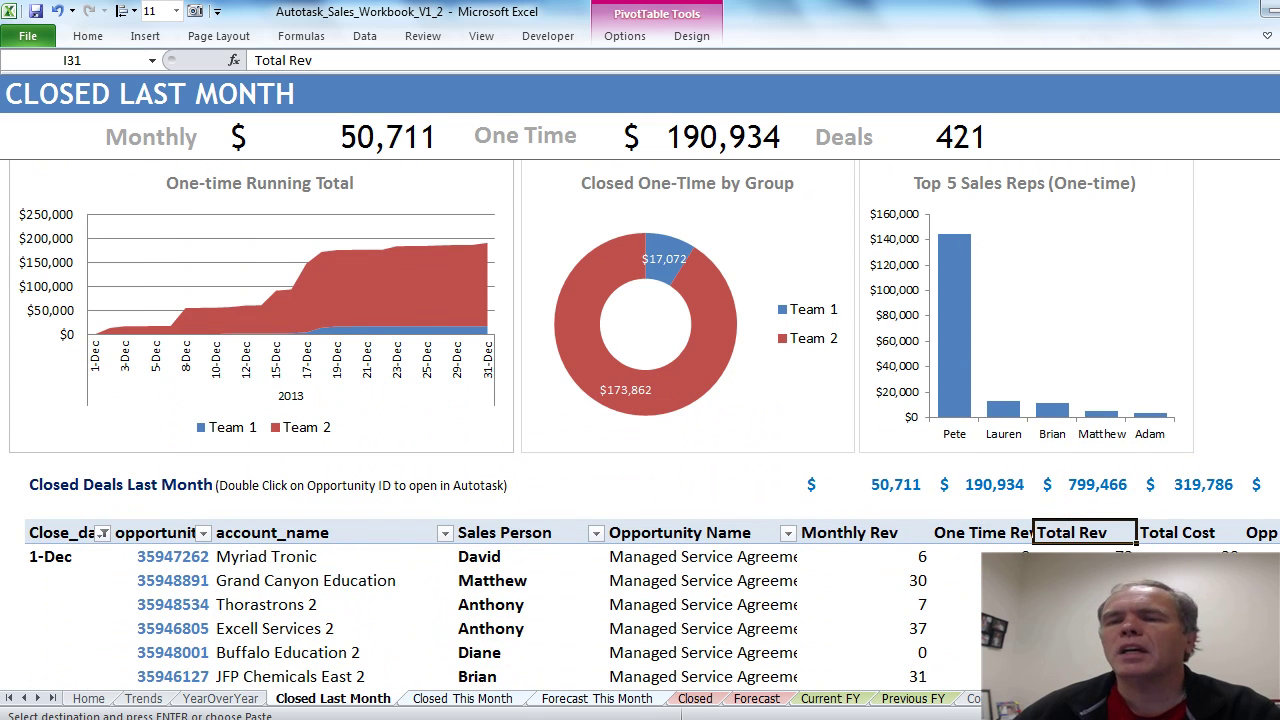
{"action": "scroll", "coordinate": [755, 538], "scroll_direction": "down", "scroll_amount": 3}
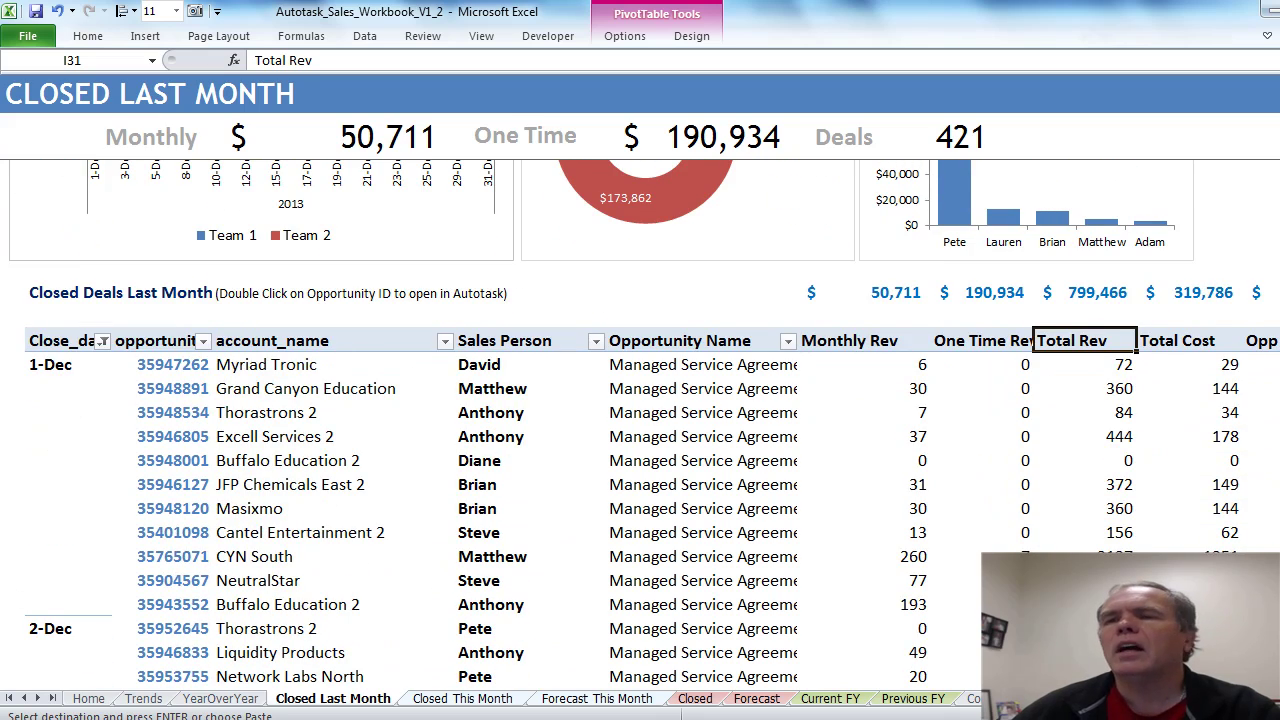
{"action": "scroll", "coordinate": [640, 450], "scroll_direction": "down", "scroll_amount": 20}
{"action": "scroll", "coordinate": [640, 420], "scroll_direction": "down", "scroll_amount": 20}
{"action": "scroll", "coordinate": [640, 420], "scroll_direction": "down", "scroll_amount": 20}
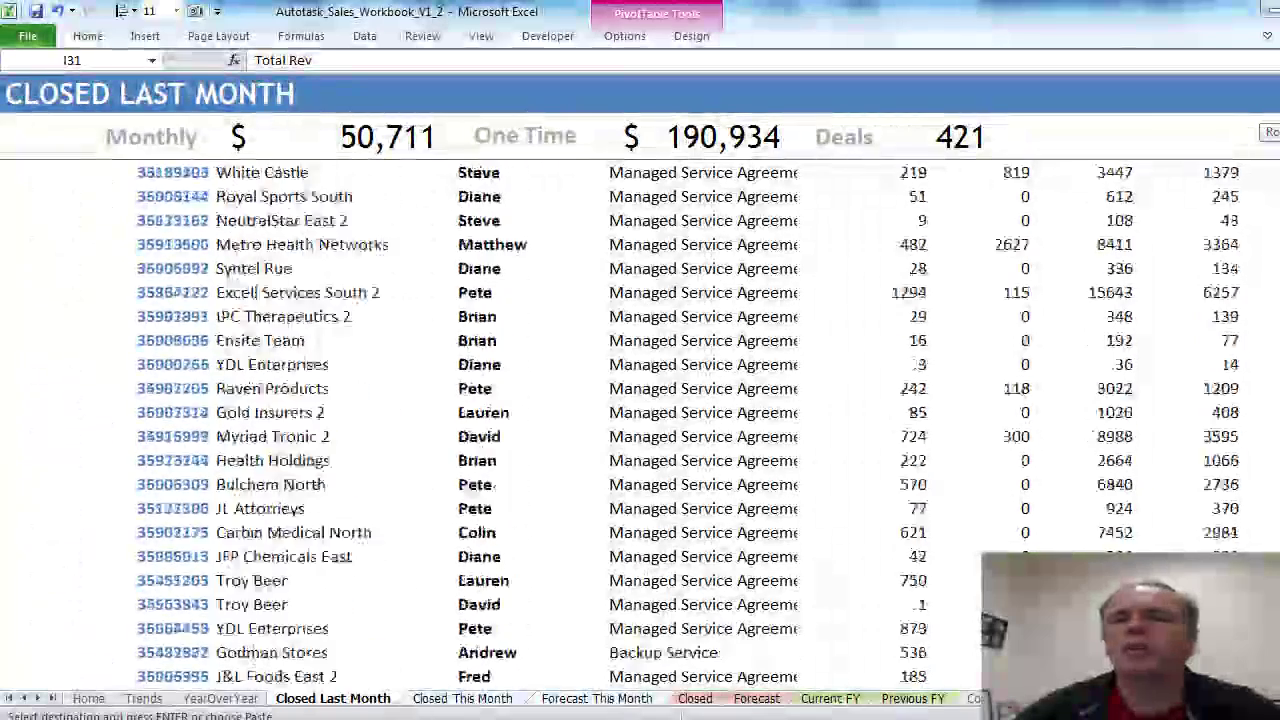
{"action": "scroll", "coordinate": [640, 420], "scroll_direction": "down", "scroll_amount": 20}
{"action": "scroll", "coordinate": [640, 420], "scroll_direction": "up", "scroll_amount": 20}
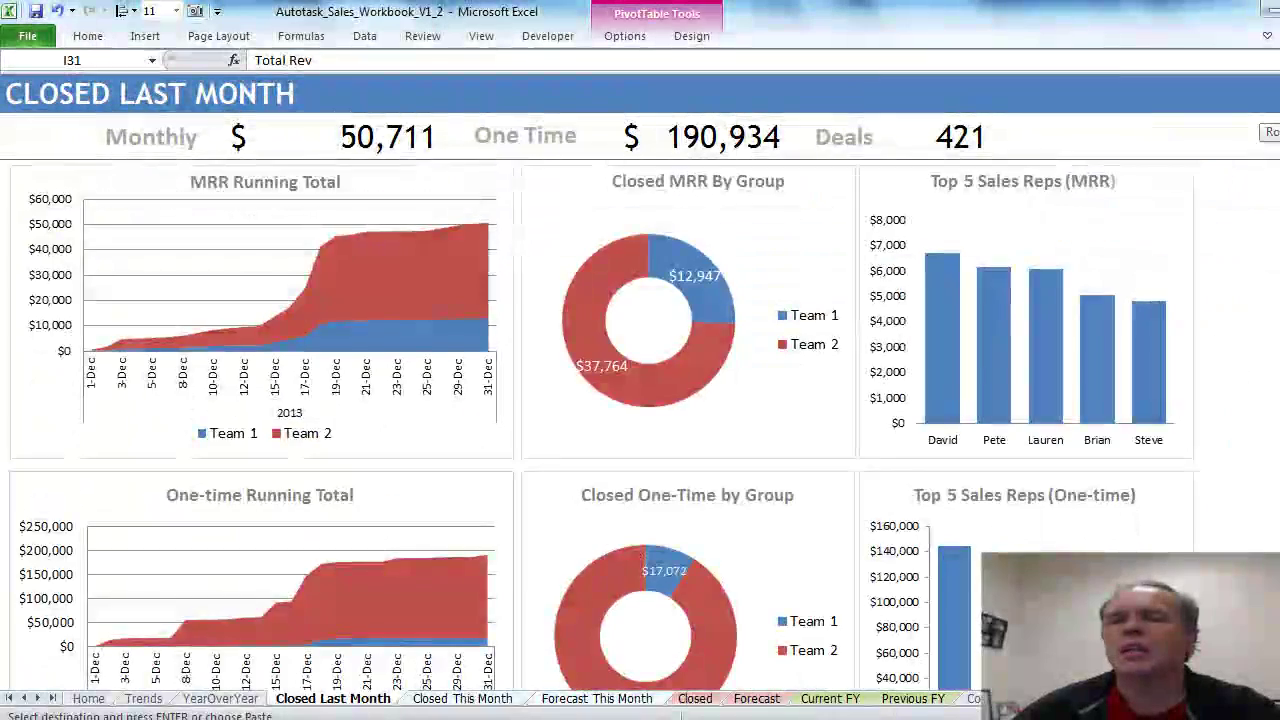
Examine the revenue, cost and gross margin columns of the Closed Deals Last Month table and their totals
{"action": "scroll", "coordinate": [845, 549], "scroll_direction": "down", "scroll_amount": 5}
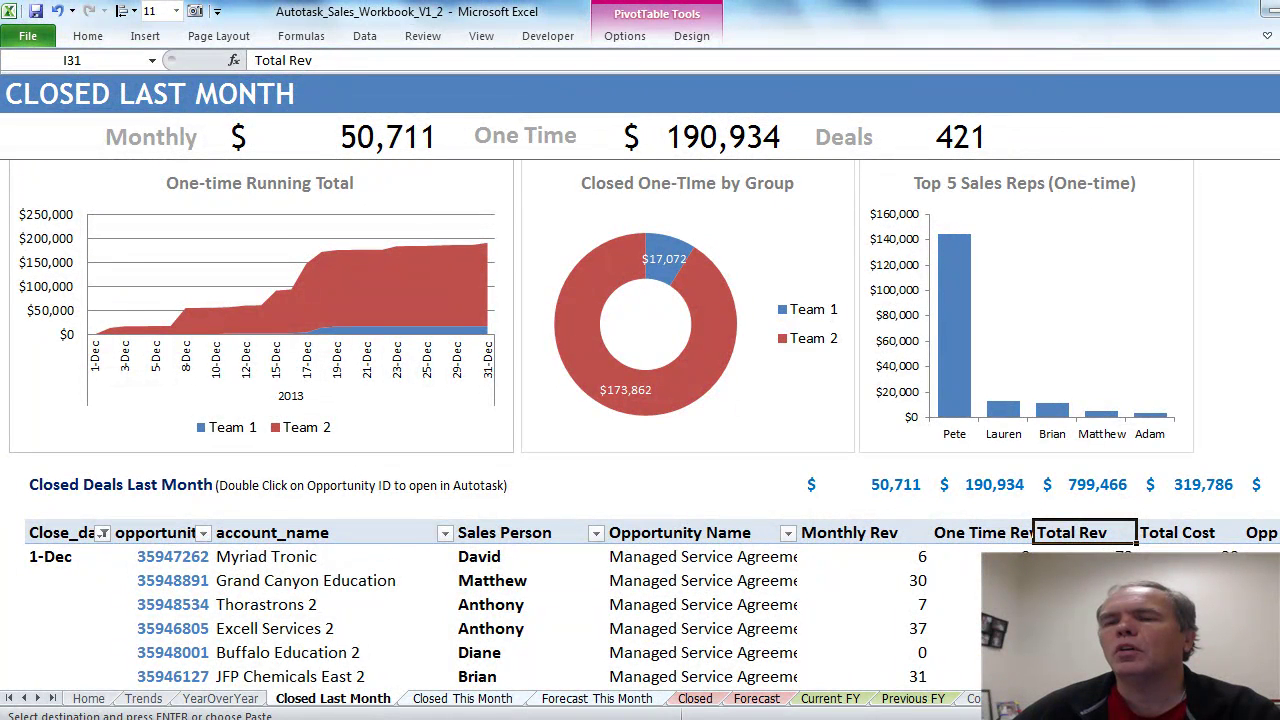
{"action": "scroll", "coordinate": [640, 400], "scroll_direction": "right", "scroll_amount": 3}
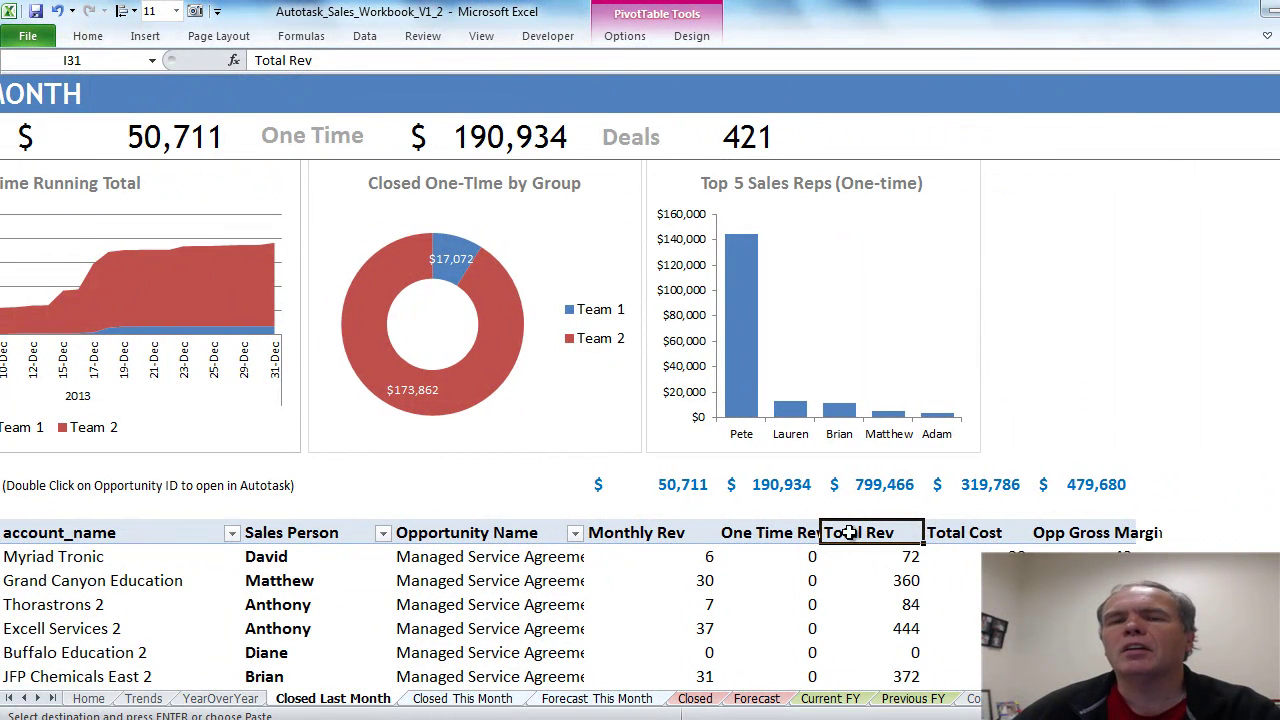
{"action": "scroll", "coordinate": [640, 400], "scroll_direction": "left", "scroll_amount": 3}
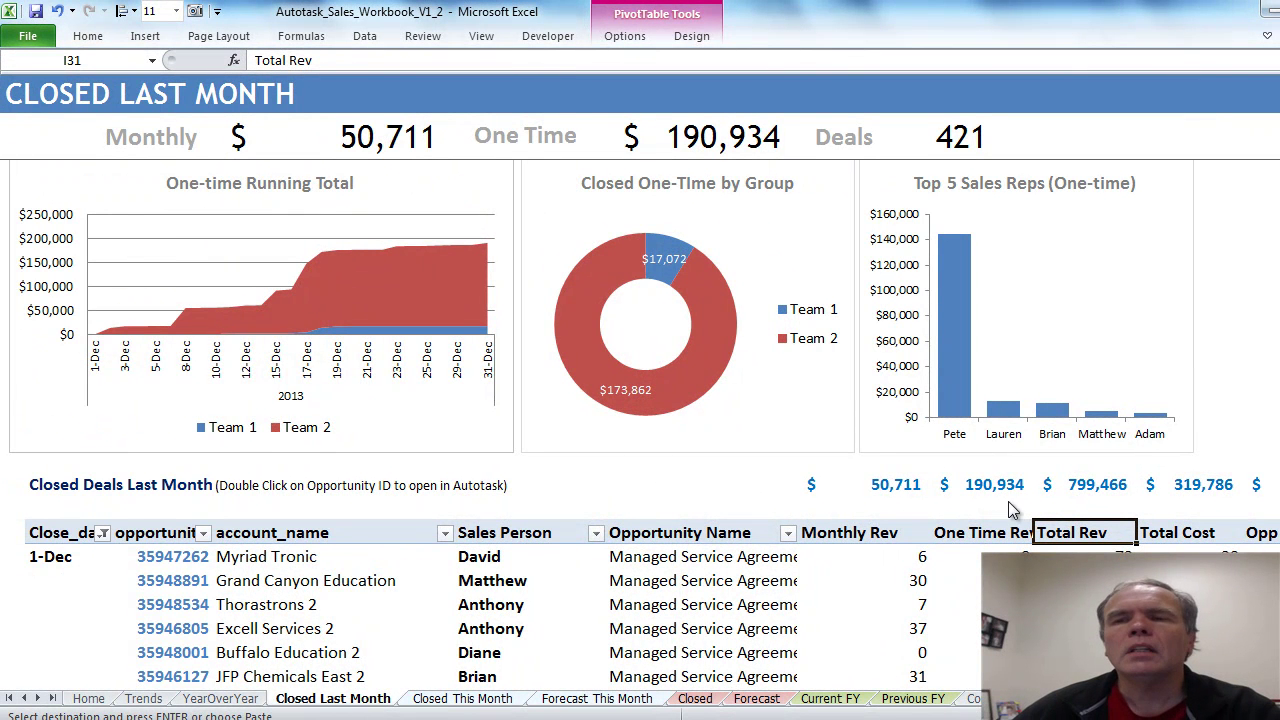
{"action": "scroll", "coordinate": [640, 400], "scroll_direction": "up", "scroll_amount": 5}
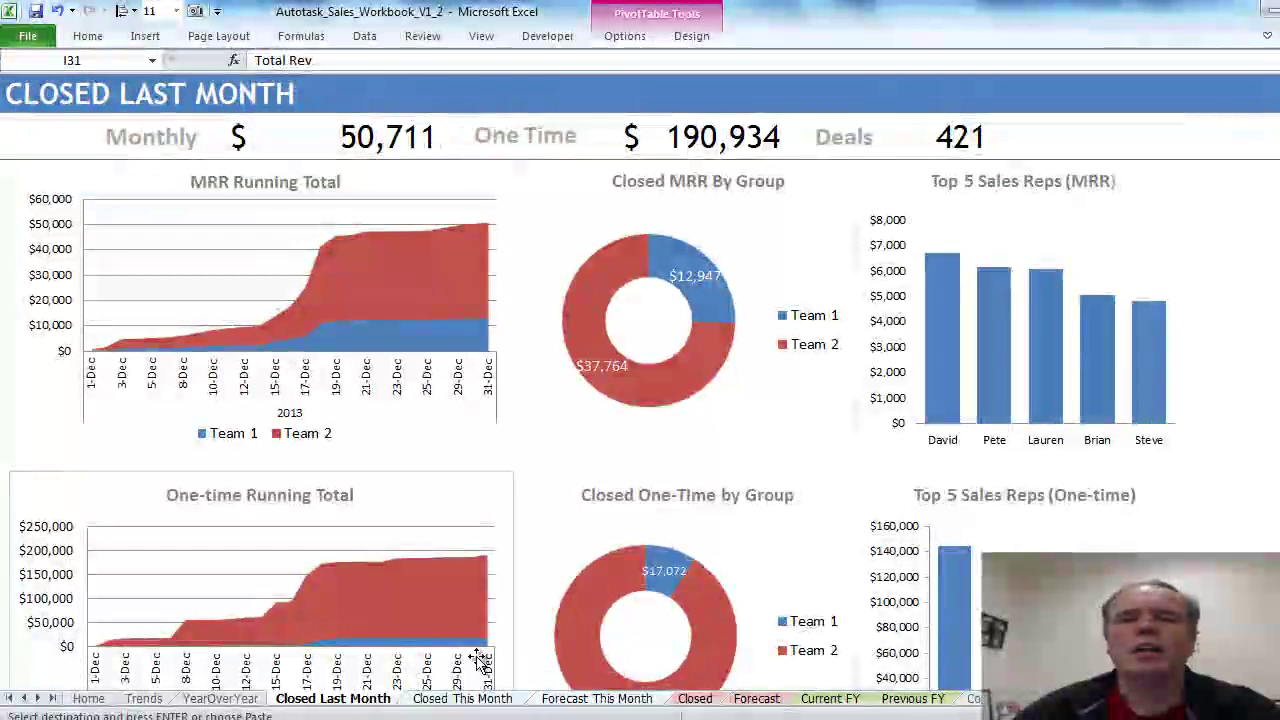
Open the Closed This Month sheet and review its charts and the Closed Deals This Month list
{"action": "left_click", "coordinate": [470, 698]}
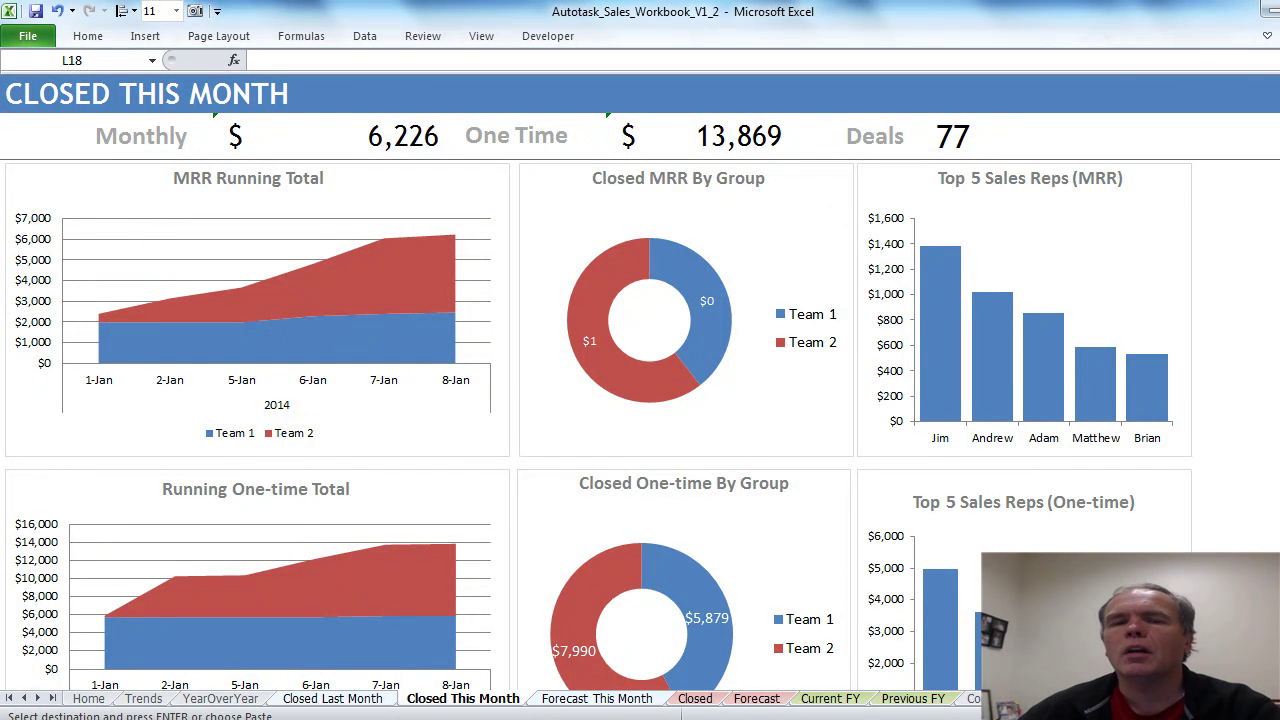
{"action": "scroll", "coordinate": [650, 400], "scroll_direction": "down", "scroll_amount": 4}
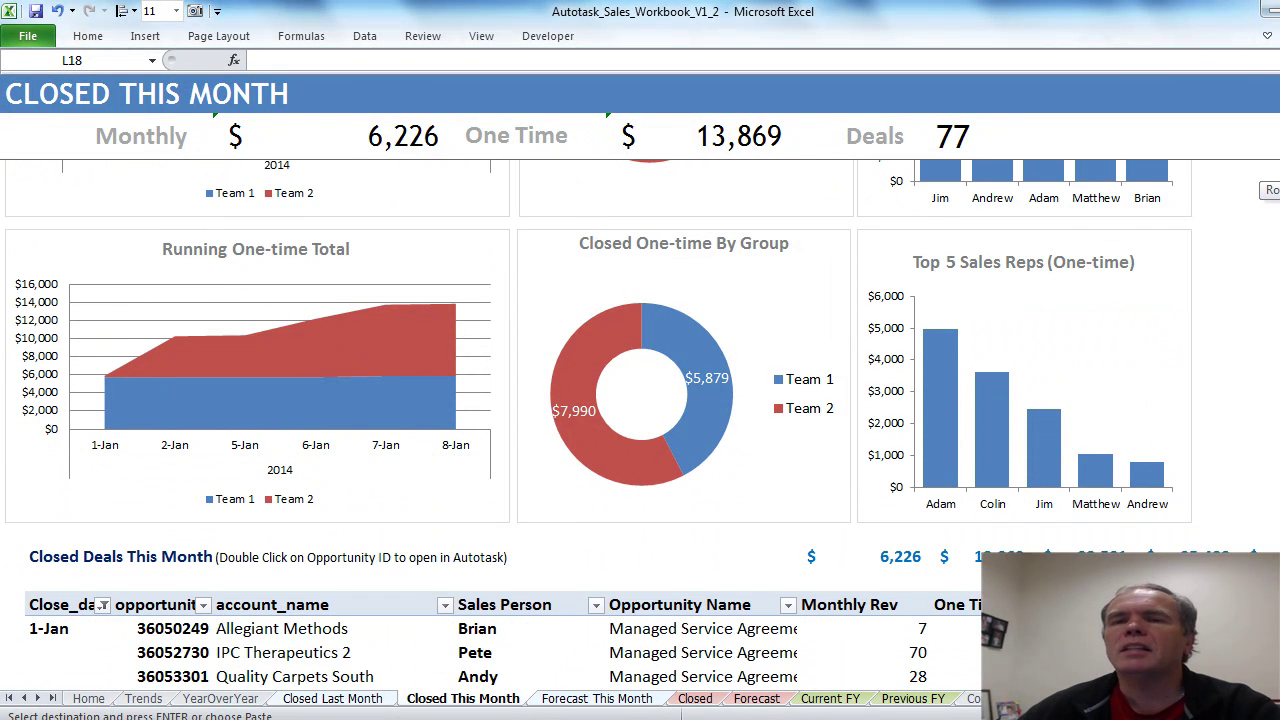
{"action": "scroll", "coordinate": [642, 438], "scroll_direction": "down", "scroll_amount": 1}
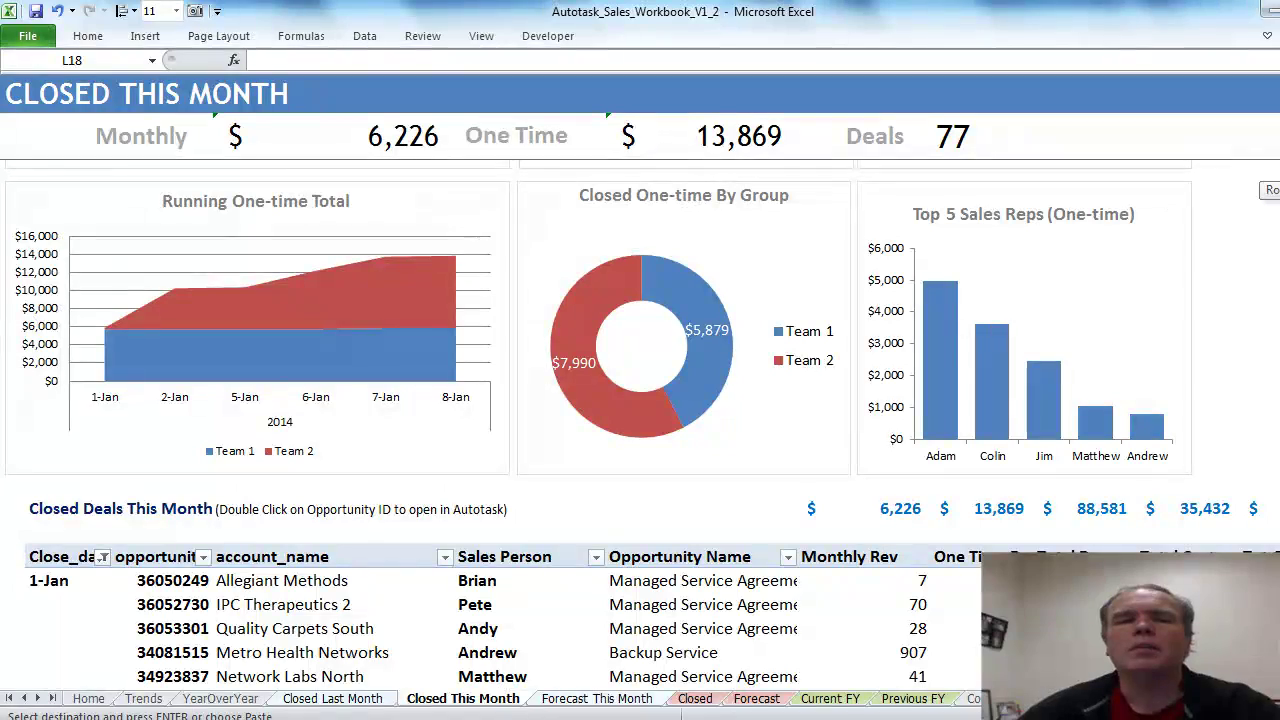
{"action": "scroll", "coordinate": [640, 400], "scroll_direction": "down", "scroll_amount": 15}
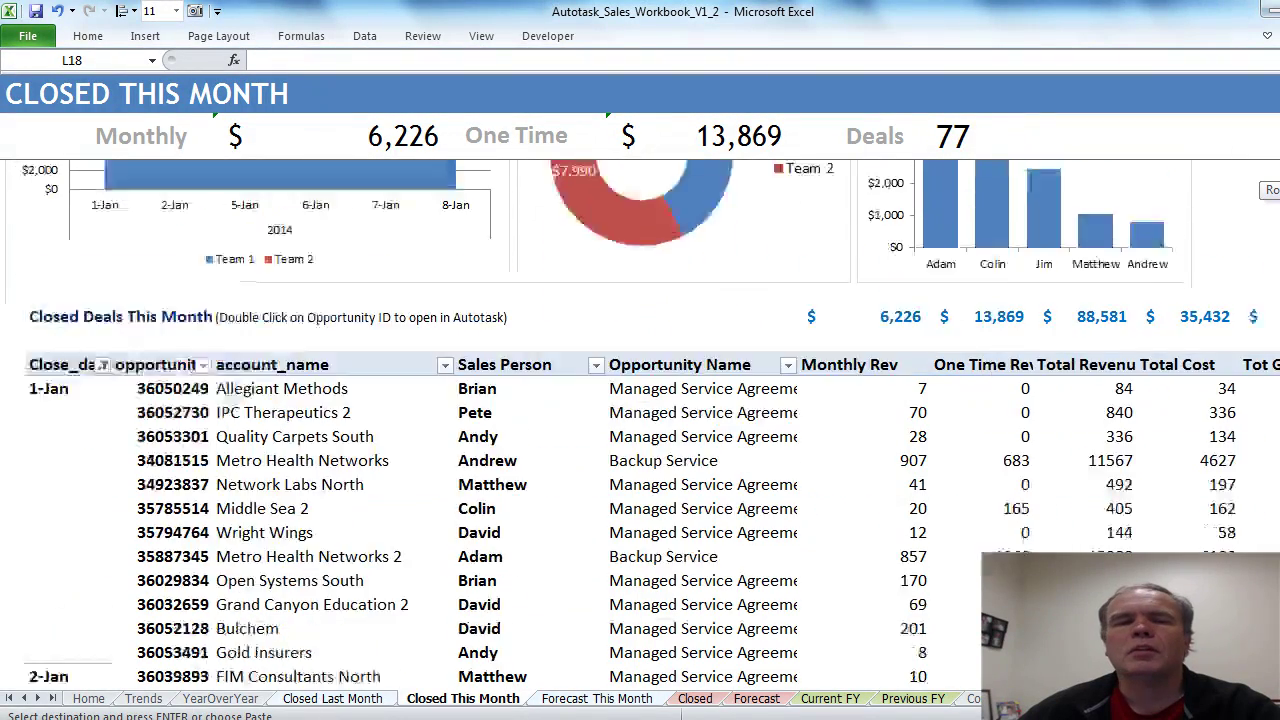
{"action": "scroll", "coordinate": [480, 643], "scroll_direction": "down", "scroll_amount": 6}
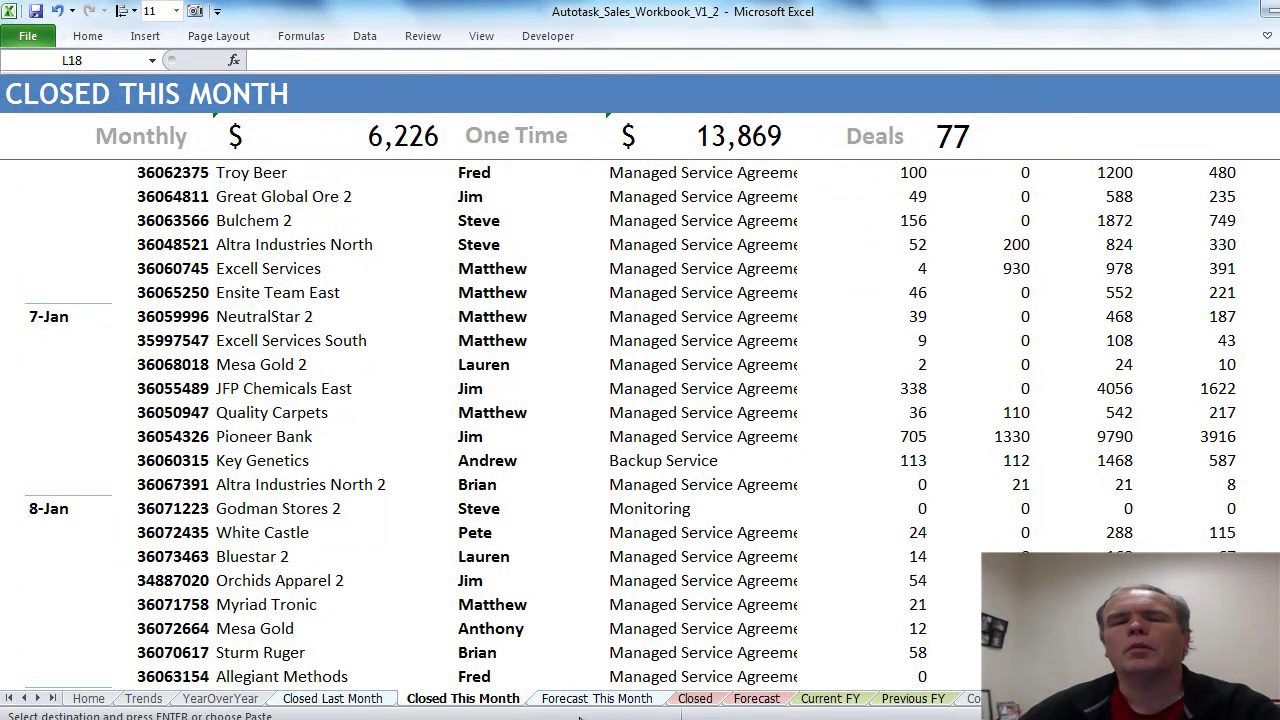
Open the Forecast This Month sheet and review the projected MRR and one-time charts by group, rep and stage
{"action": "left_click", "coordinate": [597, 698]}
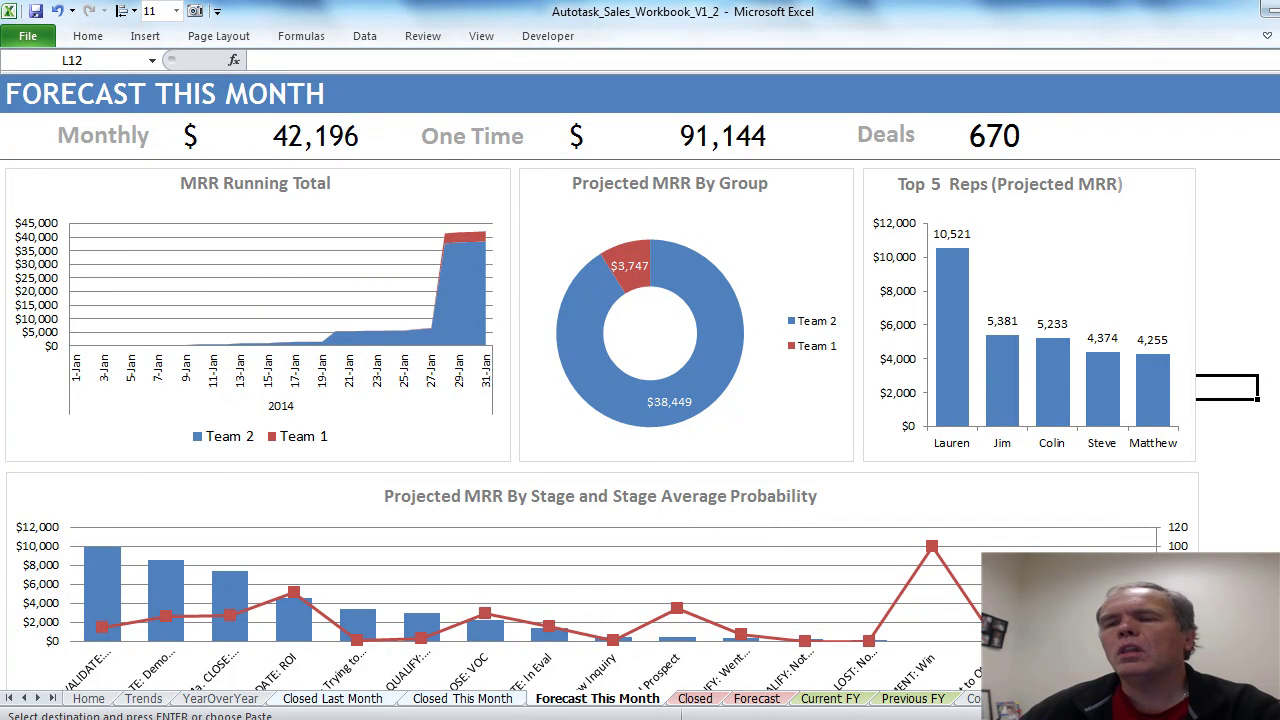
{"action": "scroll", "coordinate": [632, 425], "scroll_direction": "down", "scroll_amount": 2}
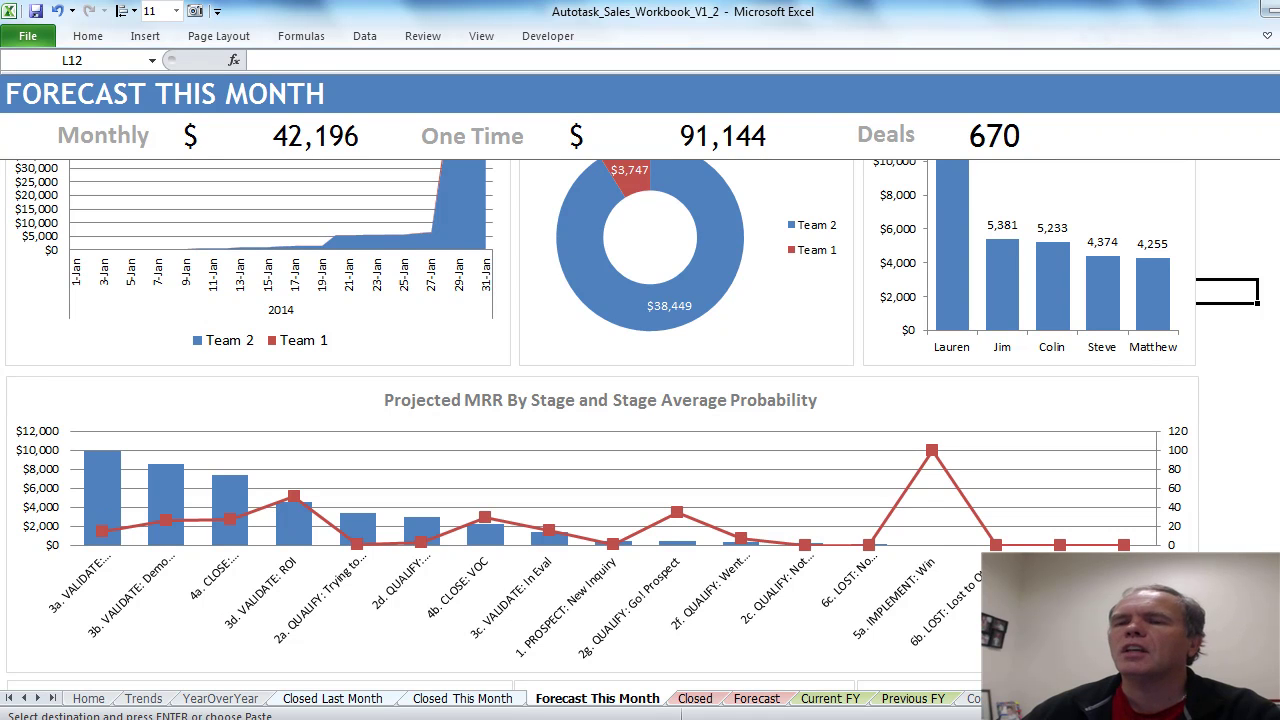
{"action": "scroll", "coordinate": [632, 439], "scroll_direction": "down", "scroll_amount": 6}
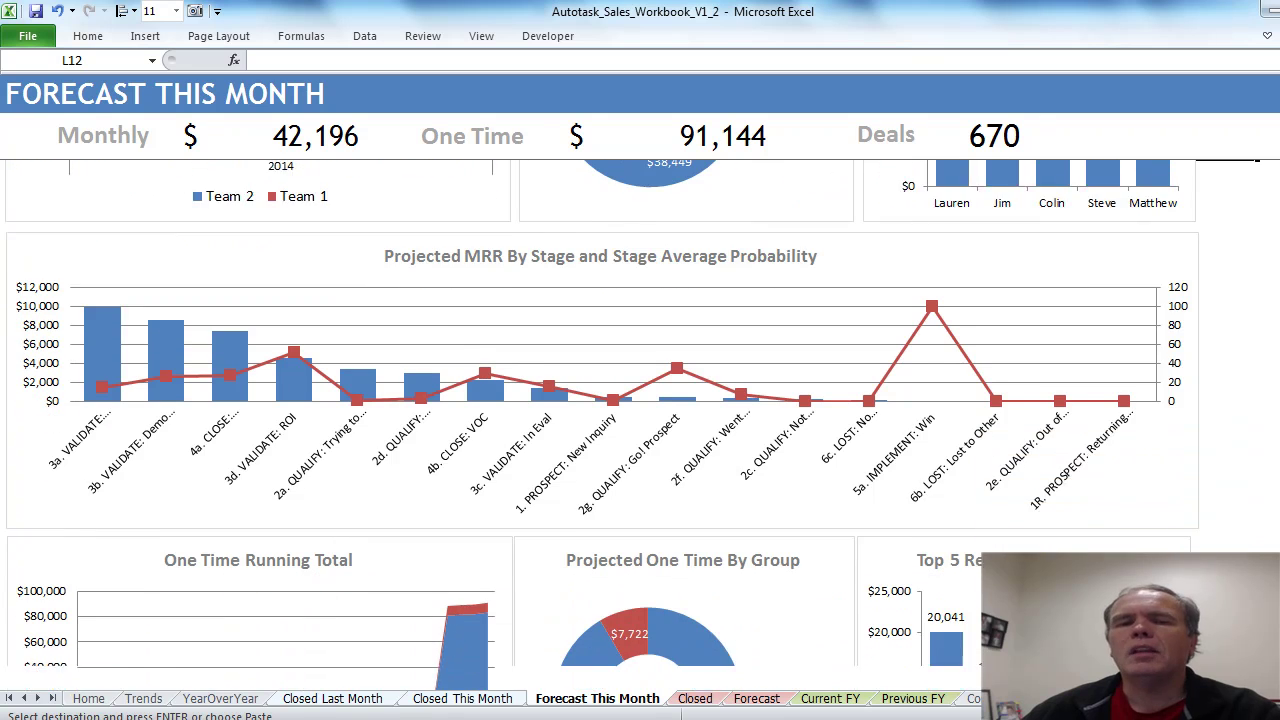
{"action": "scroll", "coordinate": [632, 439], "scroll_direction": "down", "scroll_amount": 5}
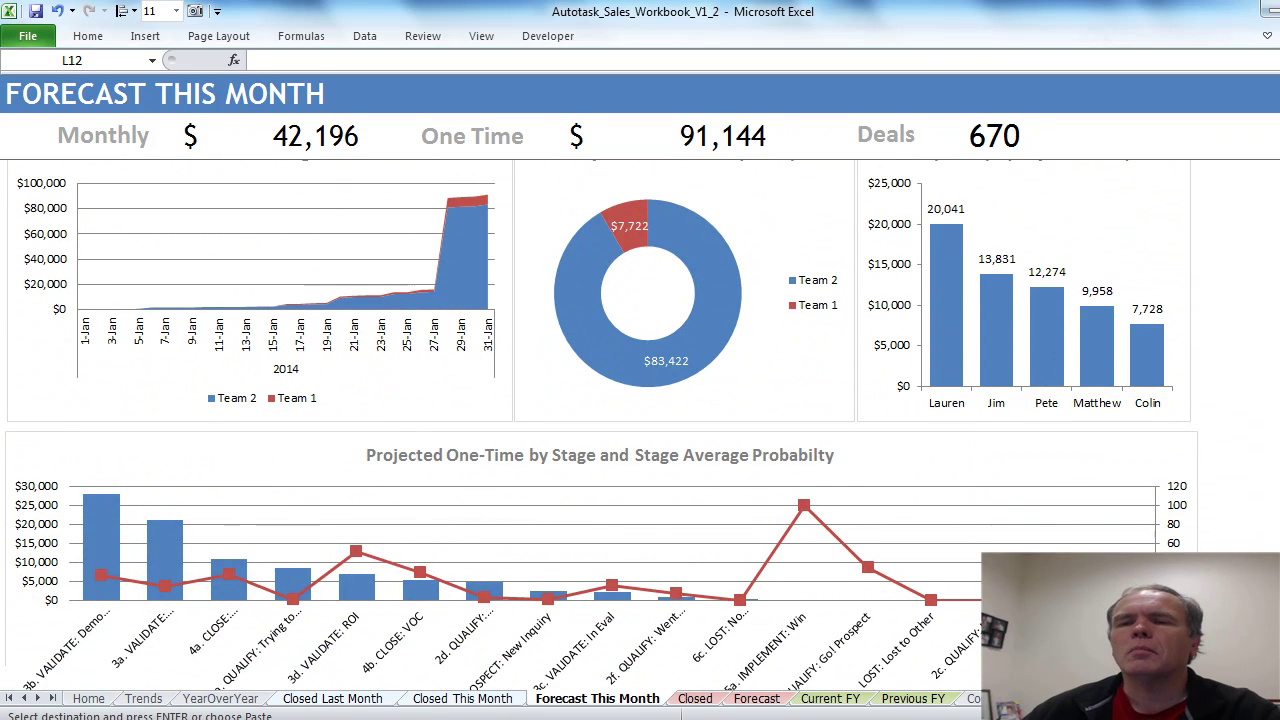
Browse the Forecast Deals This Month table through each sales person's opportunities and totals, returning to the sheet's opening charts
{"action": "scroll", "coordinate": [72, 371], "scroll_direction": "down", "scroll_amount": 4}
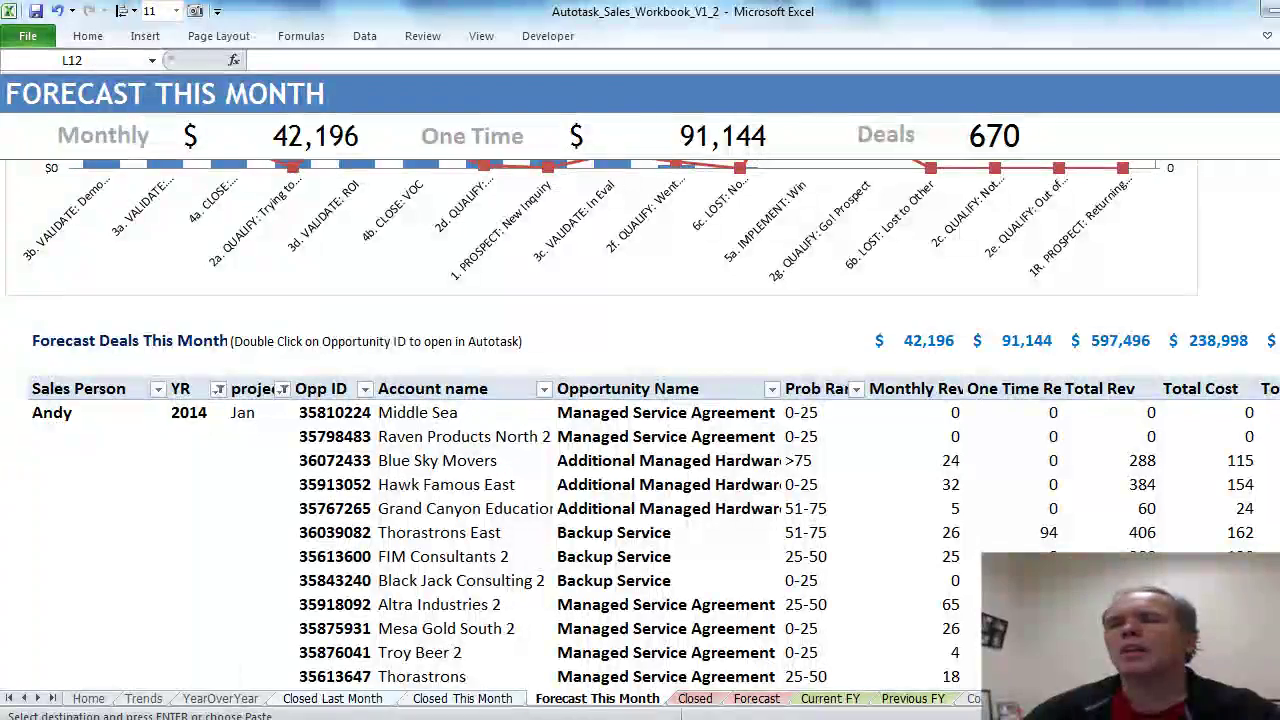
{"action": "scroll", "coordinate": [640, 420], "scroll_direction": "down", "scroll_amount": 20}
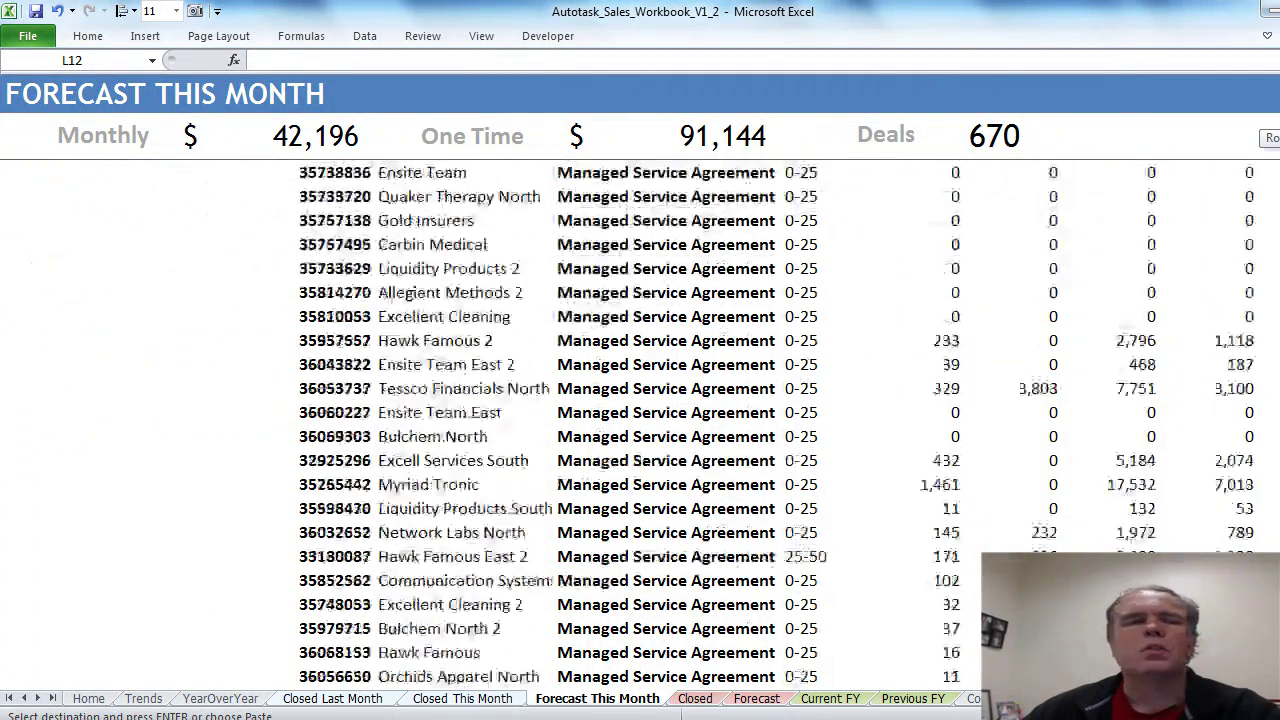
{"action": "scroll", "coordinate": [640, 420], "scroll_direction": "down", "scroll_amount": 20}
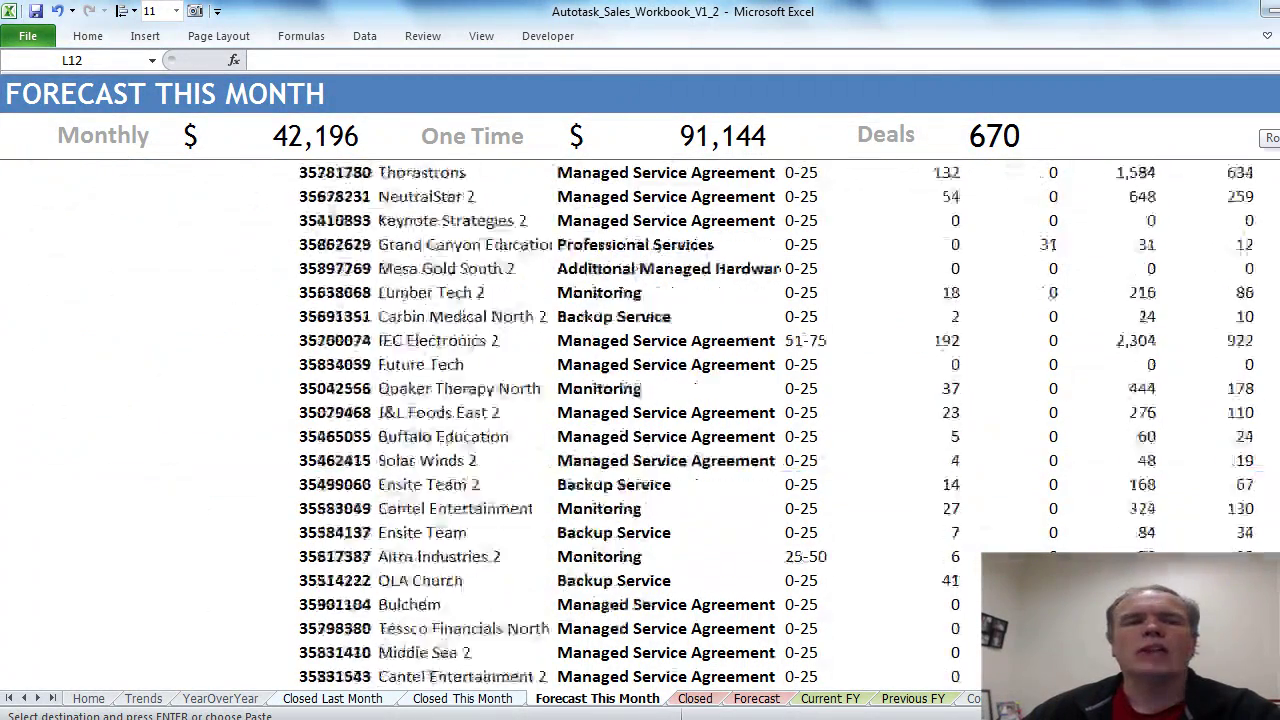
{"action": "scroll", "coordinate": [640, 420], "scroll_direction": "down", "scroll_amount": 5}
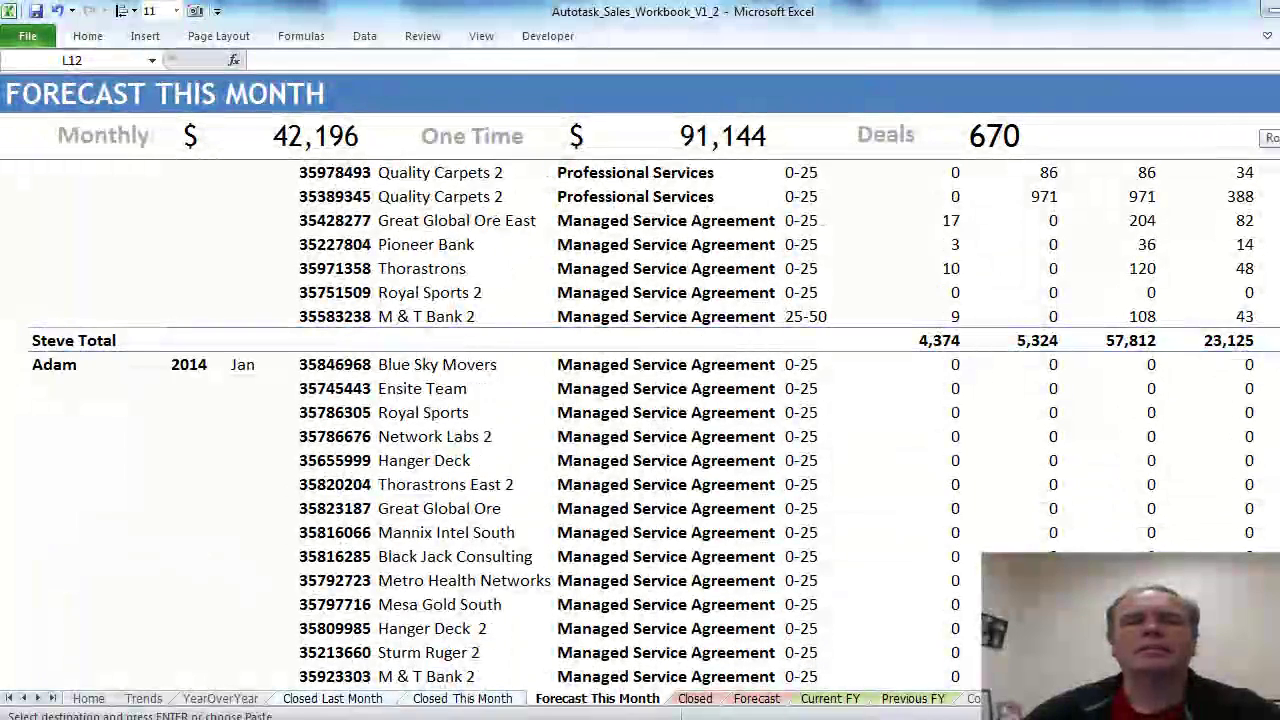
{"action": "scroll", "coordinate": [640, 420], "scroll_direction": "down", "scroll_amount": 20}
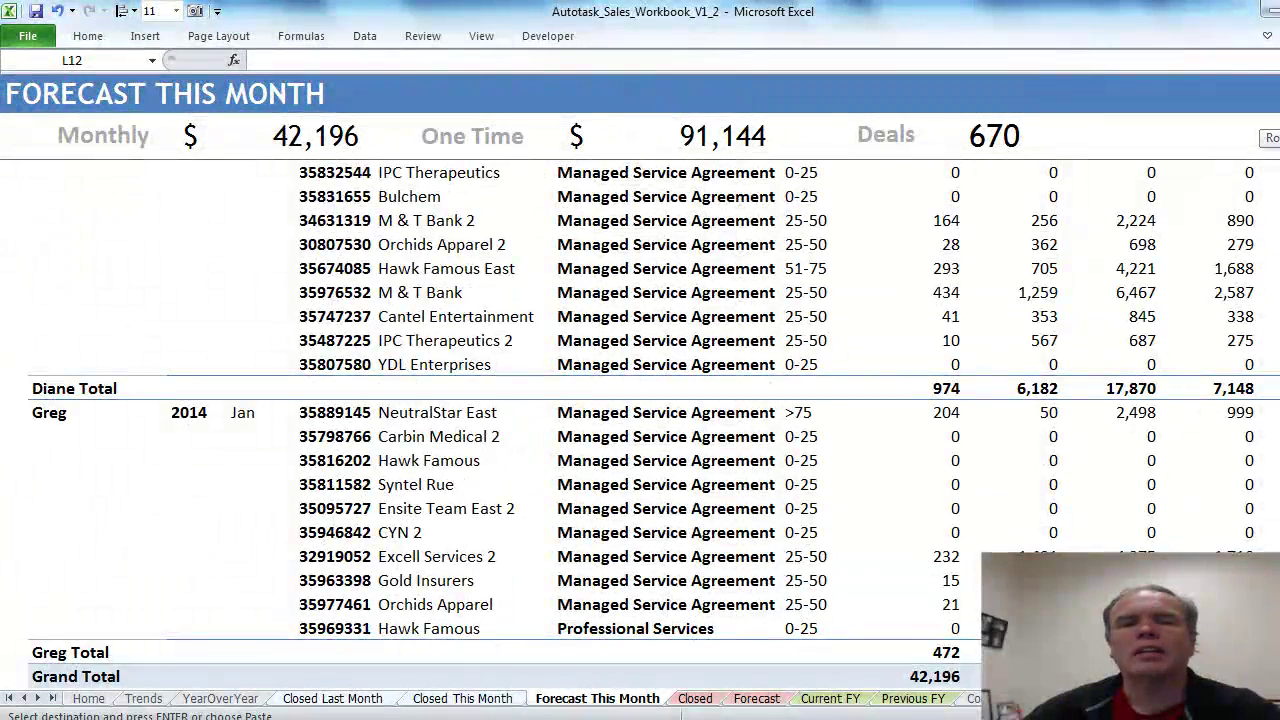
{"action": "scroll", "coordinate": [640, 420], "scroll_direction": "up", "scroll_amount": 15}
{"action": "scroll", "coordinate": [640, 420], "scroll_direction": "down", "scroll_amount": 5}
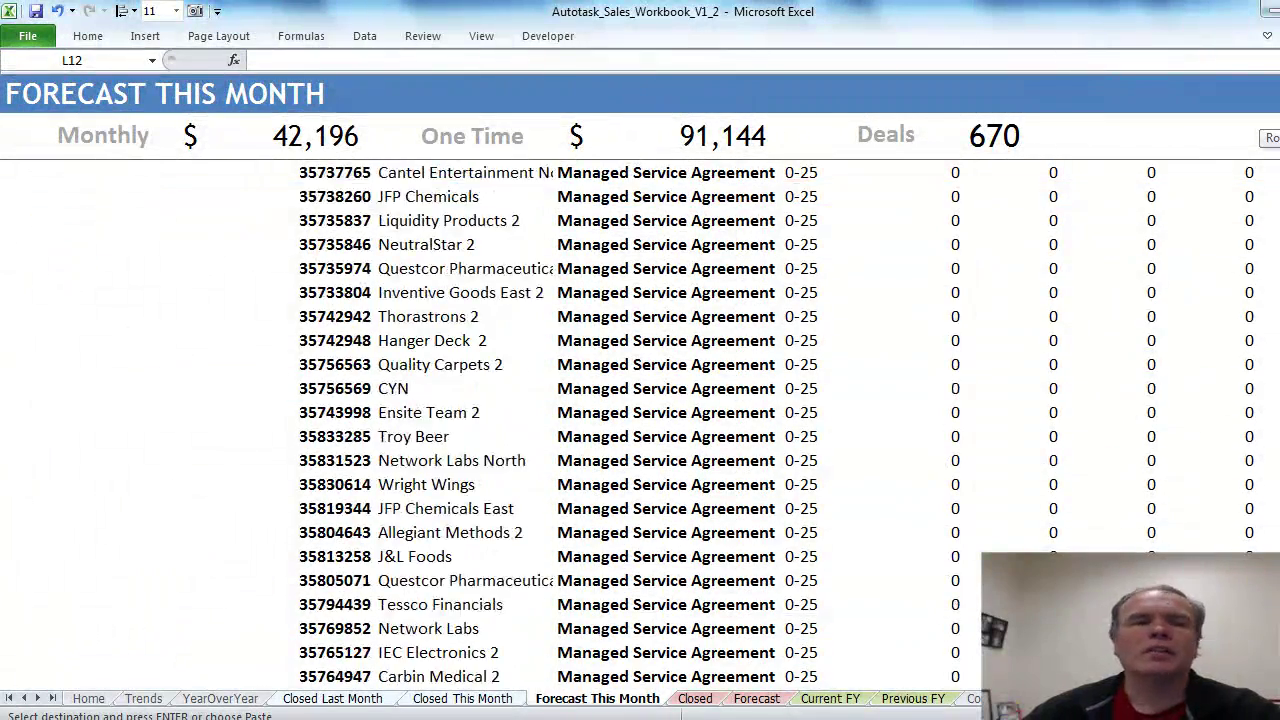
{"action": "scroll", "coordinate": [640, 420], "scroll_direction": "up", "scroll_amount": 10}
{"action": "scroll", "coordinate": [640, 420], "scroll_direction": "up", "scroll_amount": 10}
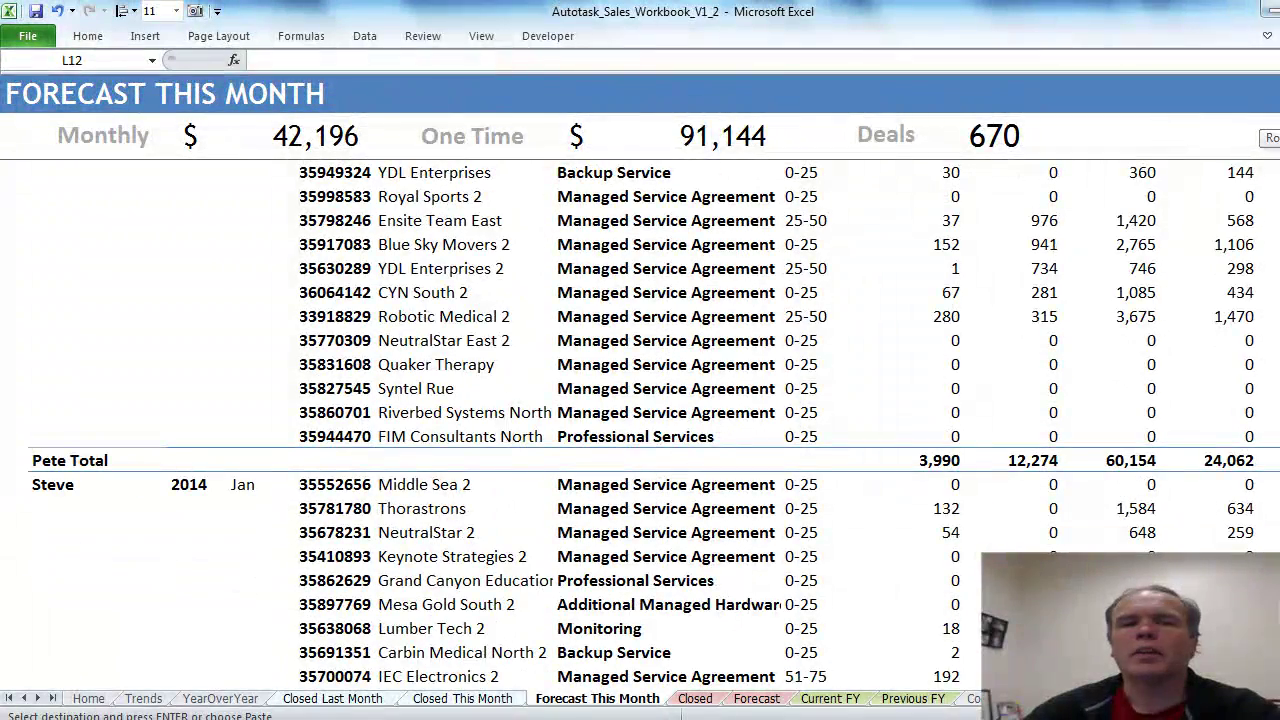
{"action": "scroll", "coordinate": [640, 420], "scroll_direction": "up", "scroll_amount": 10}
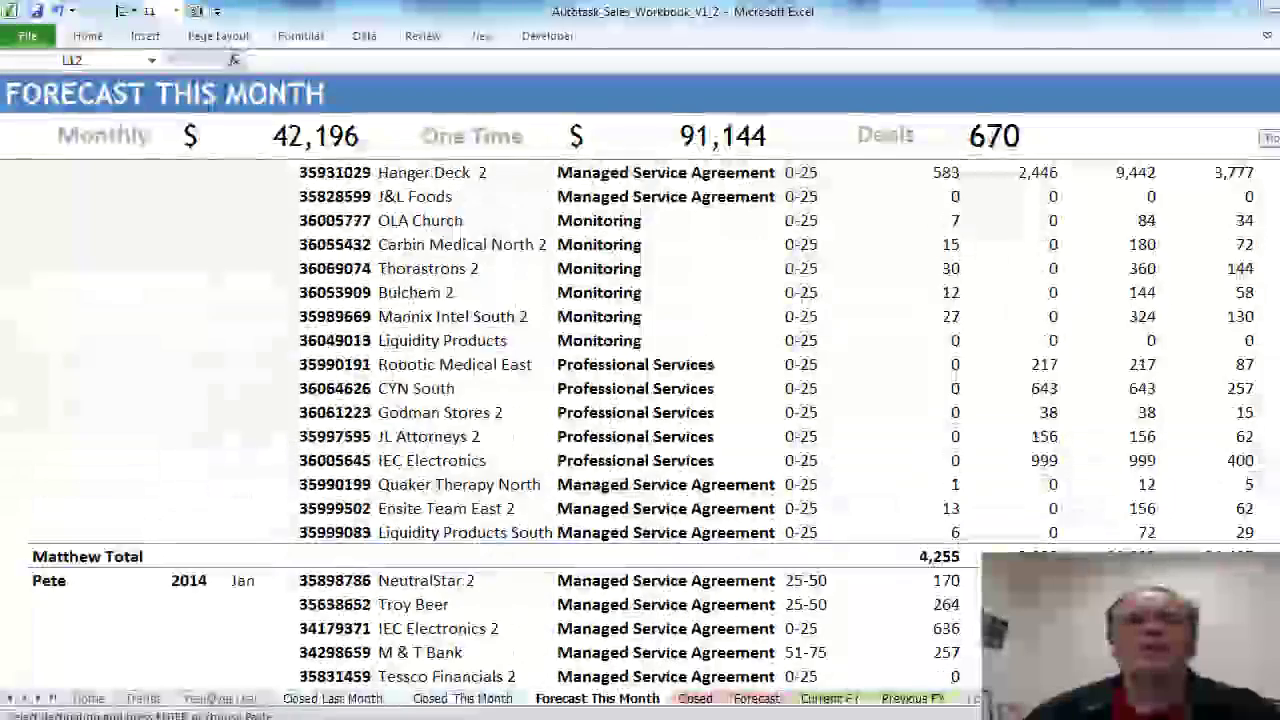
{"action": "scroll", "coordinate": [640, 420], "scroll_direction": "up", "scroll_amount": 15}
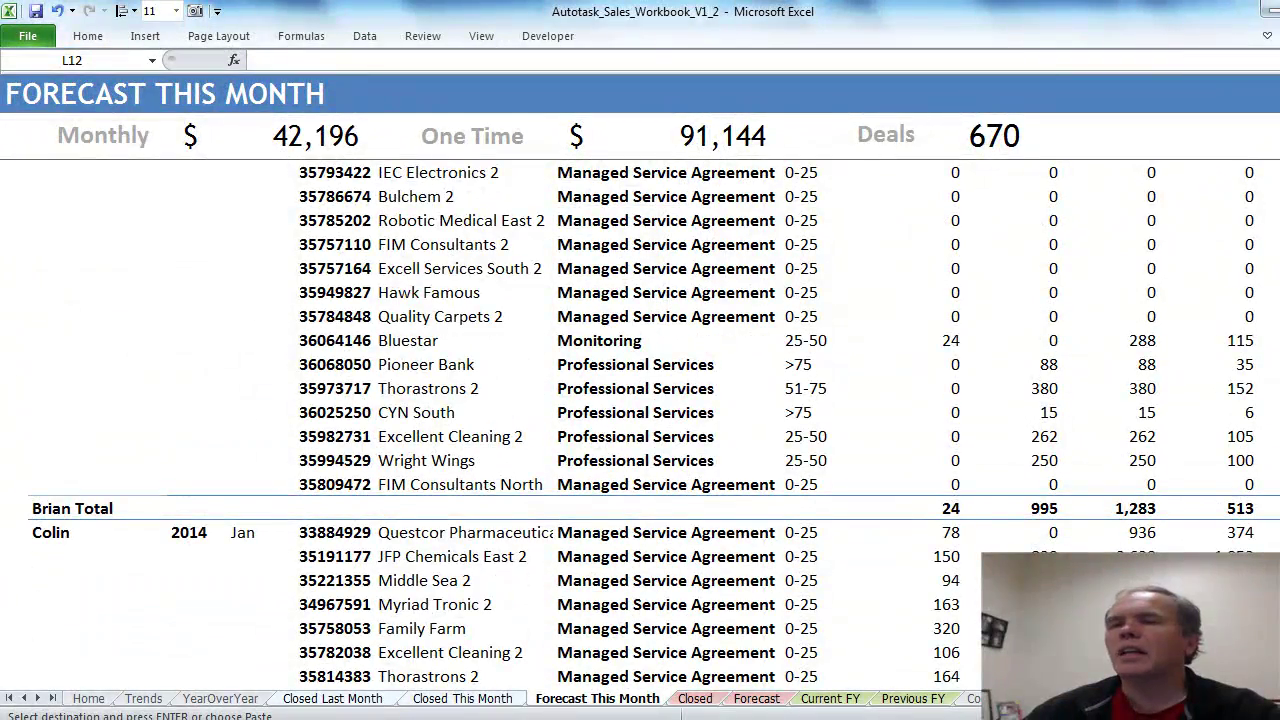
{"action": "scroll", "coordinate": [718, 662], "scroll_direction": "up", "scroll_amount": 15}
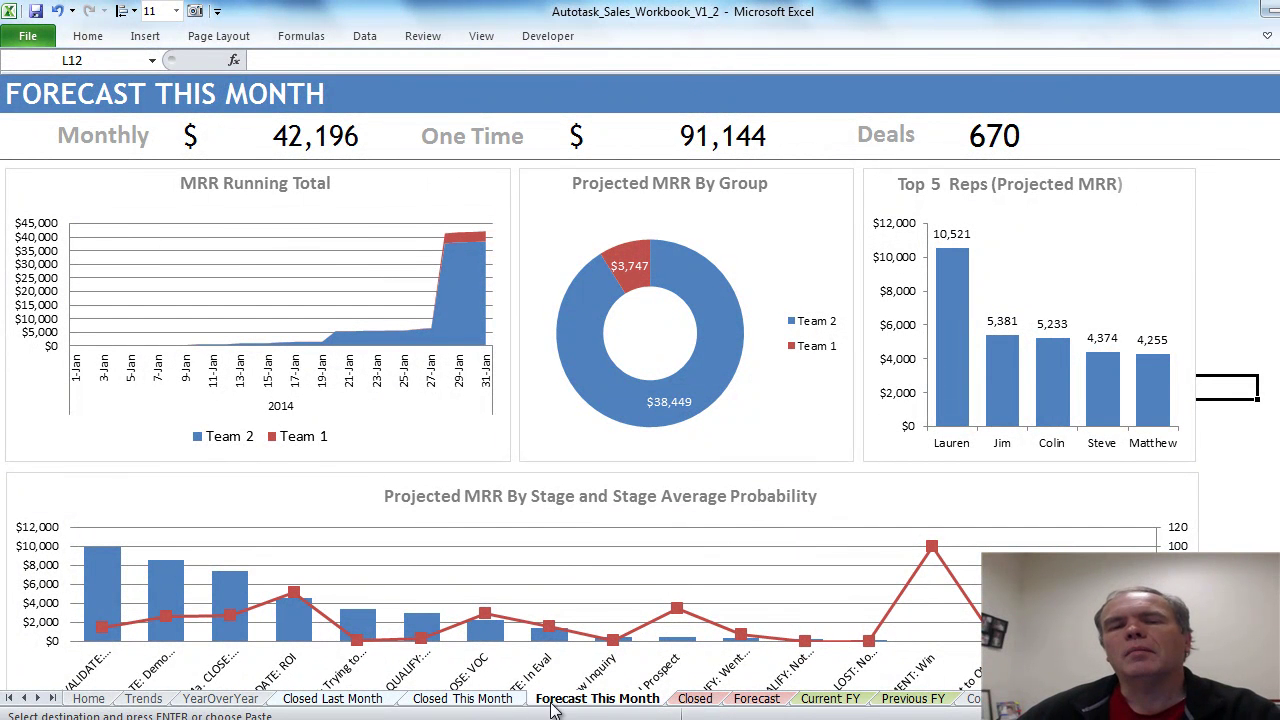
Open the Closed sheet and review the Monthly Revenue and One Time Revenue charts with their Top 10 deals tables
{"action": "left_click", "coordinate": [697, 699]}
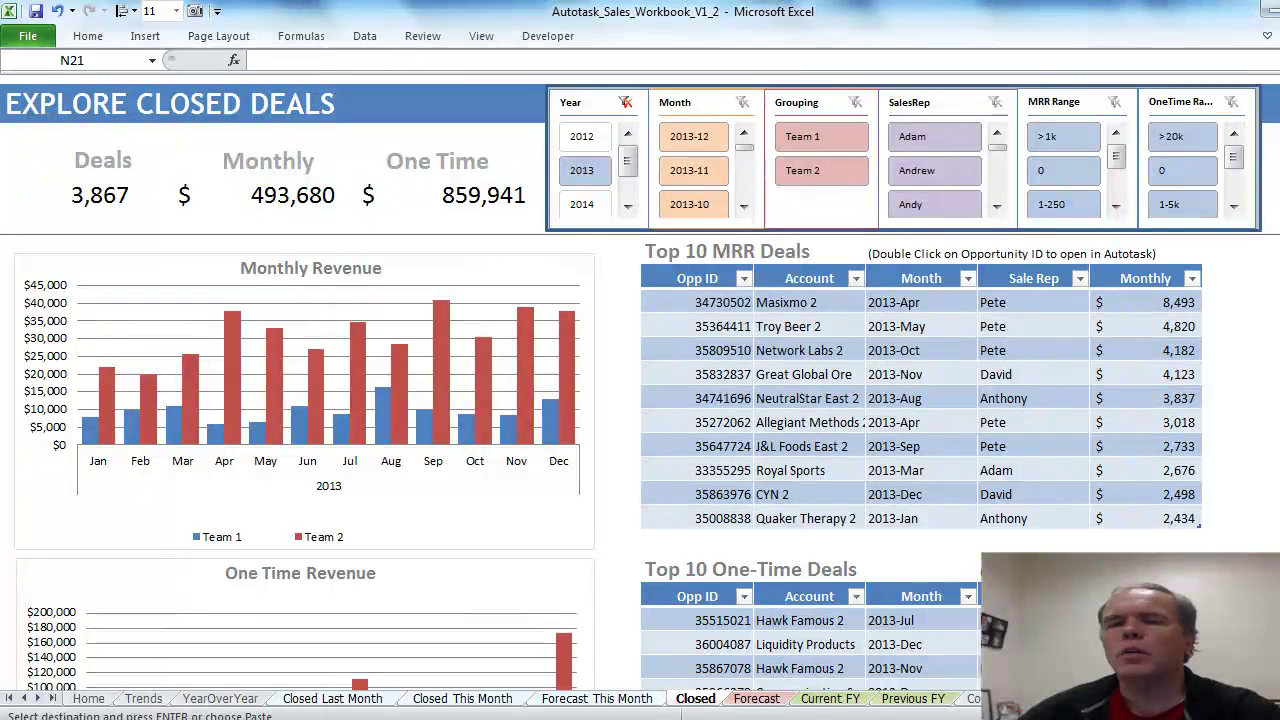
{"action": "scroll", "coordinate": [620, 450], "scroll_direction": "down", "scroll_amount": 1}
{"action": "scroll", "coordinate": [620, 460], "scroll_direction": "down", "scroll_amount": 4}
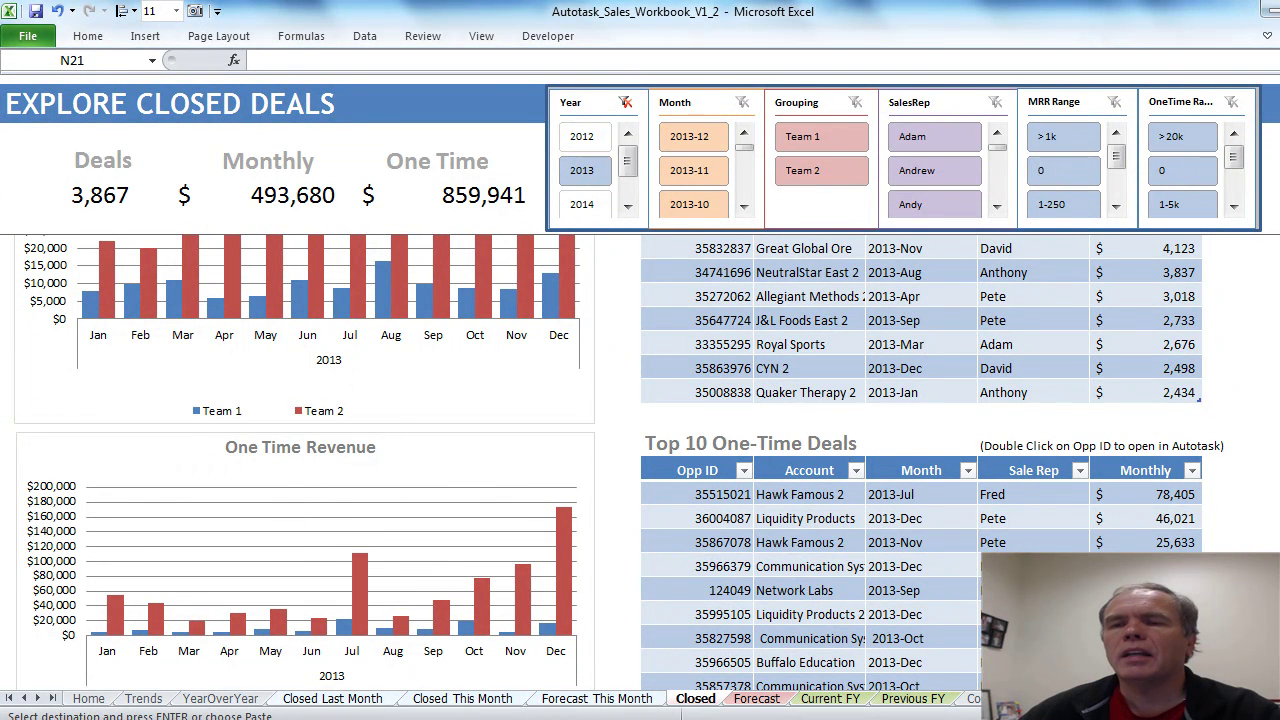
{"action": "scroll", "coordinate": [619, 462], "scroll_direction": "down", "scroll_amount": 1}
{"action": "scroll", "coordinate": [507, 480], "scroll_direction": "down", "scroll_amount": 2}
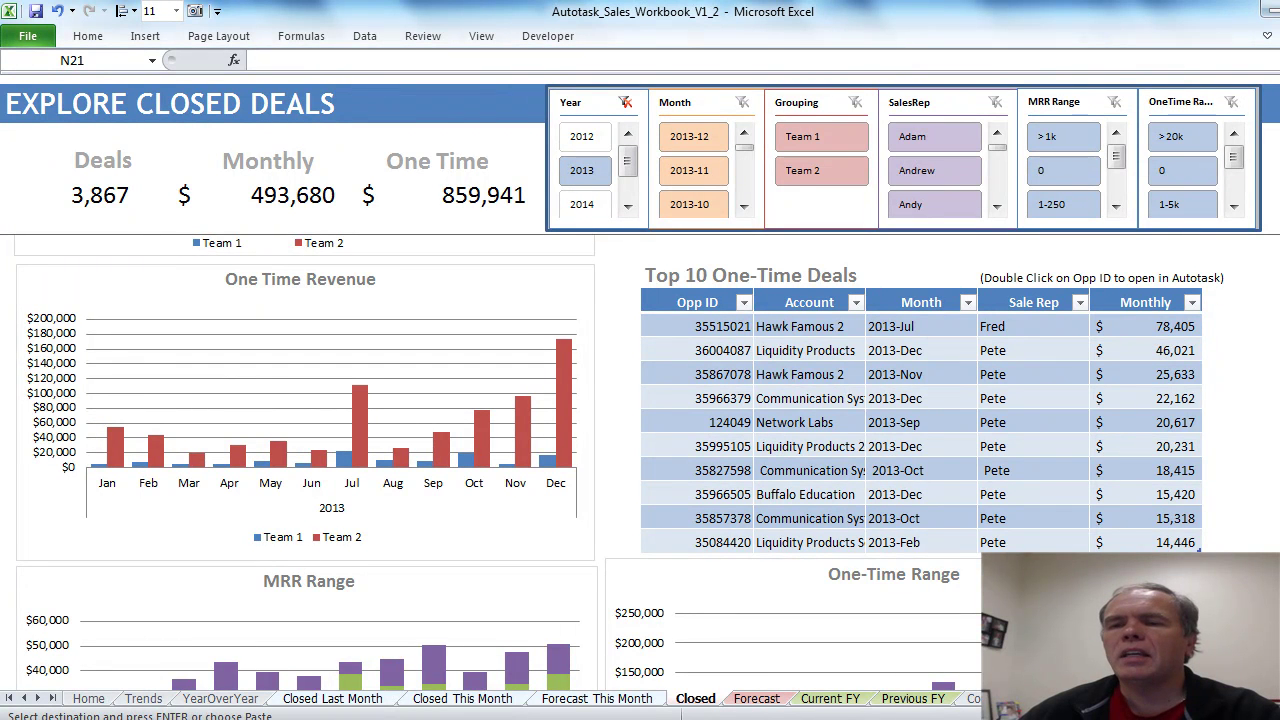
Examine the Closed sheet's remaining range, services, fees, sales rep, age and margin charts and its opportunity list, ending at the opening charts
{"action": "scroll", "coordinate": [285, 650], "scroll_direction": "down", "scroll_amount": 4}
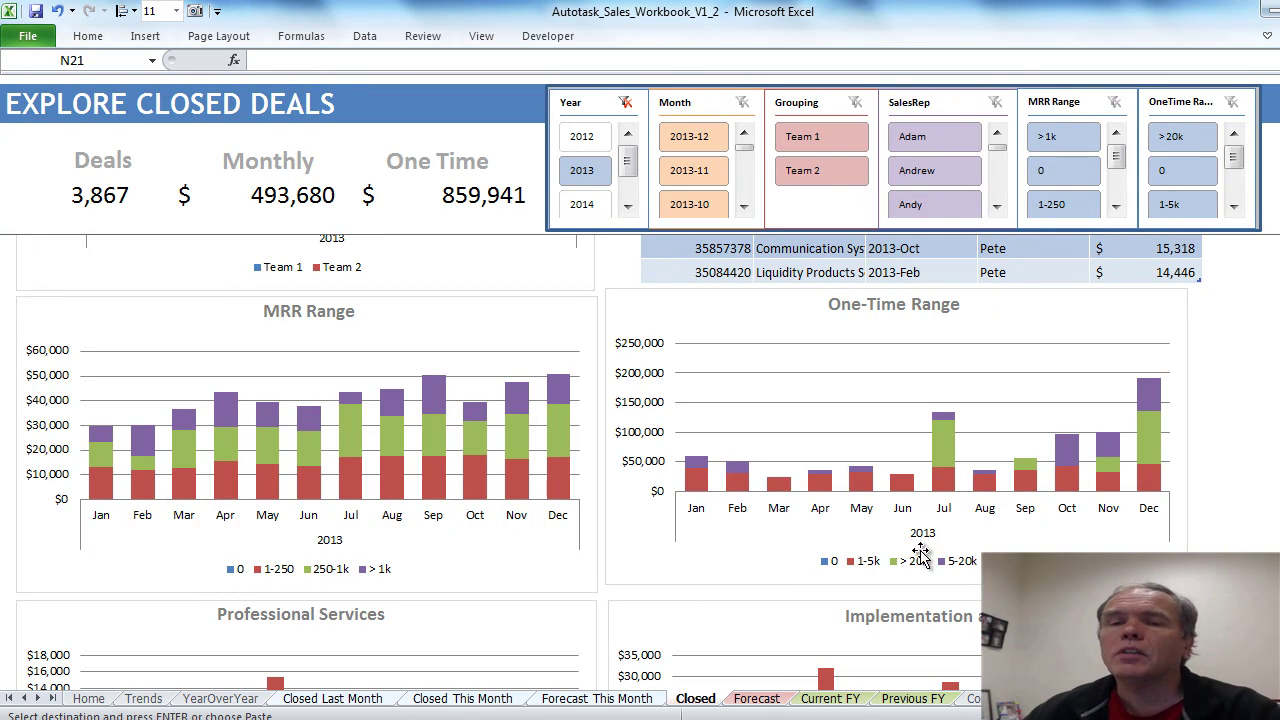
{"action": "scroll", "coordinate": [608, 460], "scroll_direction": "down", "scroll_amount": 5}
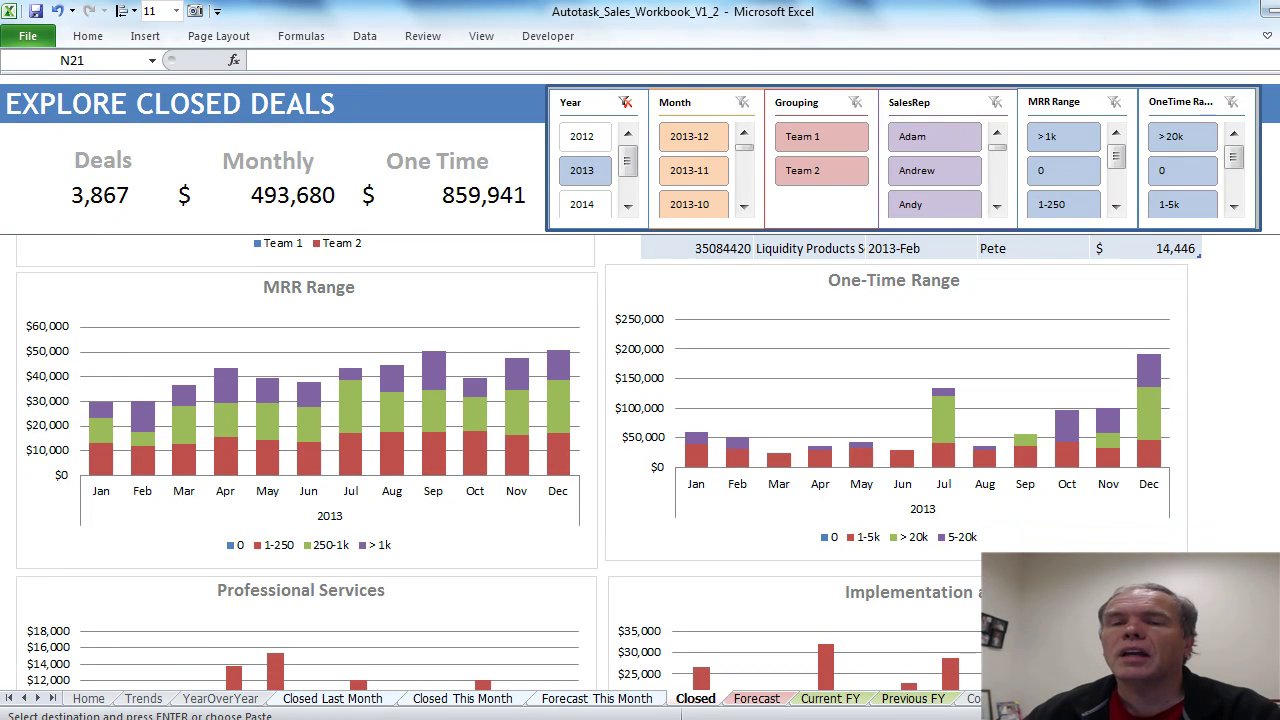
{"action": "scroll", "coordinate": [1017, 514], "scroll_direction": "down", "scroll_amount": 1}
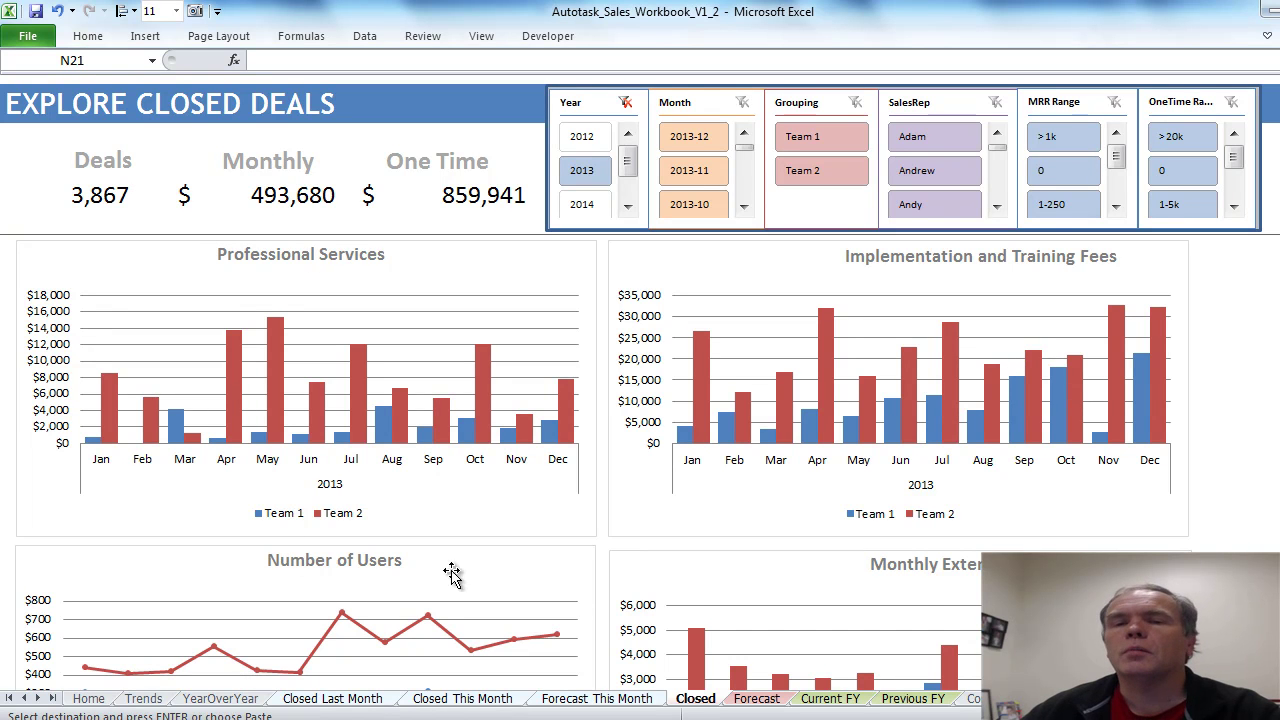
{"action": "scroll", "coordinate": [603, 462], "scroll_direction": "down", "scroll_amount": 6}
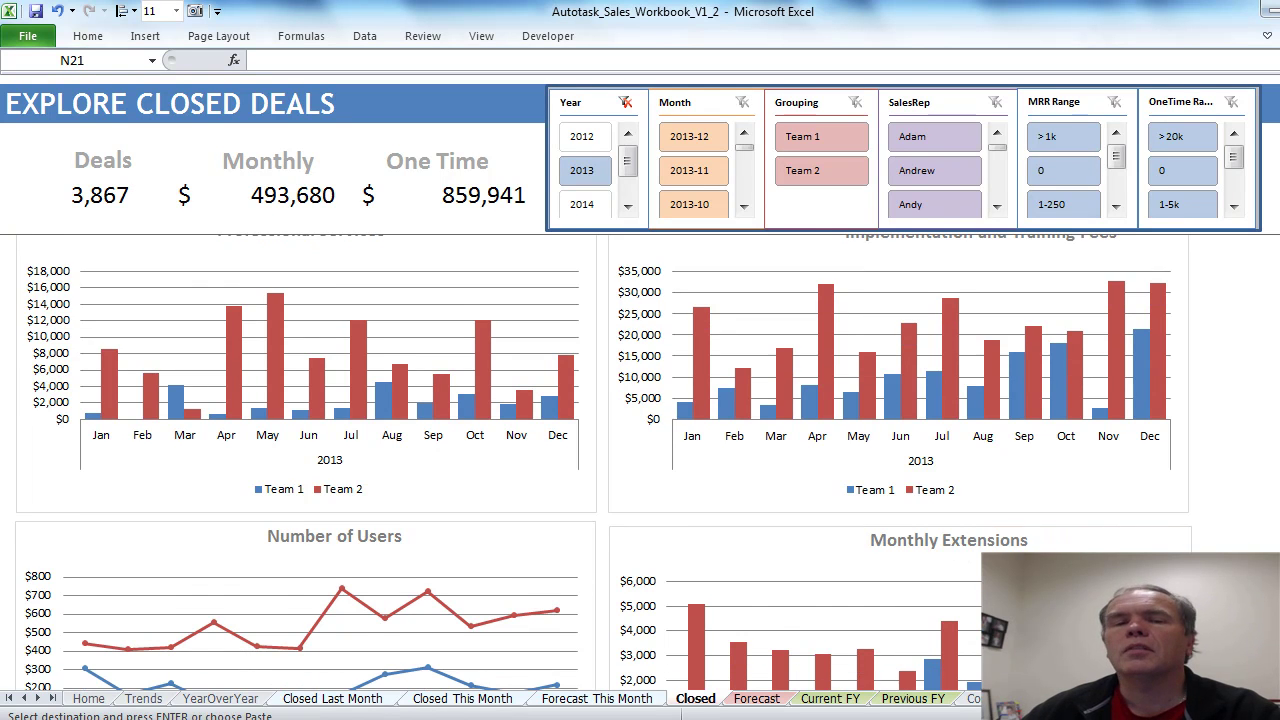
{"action": "scroll", "coordinate": [640, 460], "scroll_direction": "down", "scroll_amount": 9}
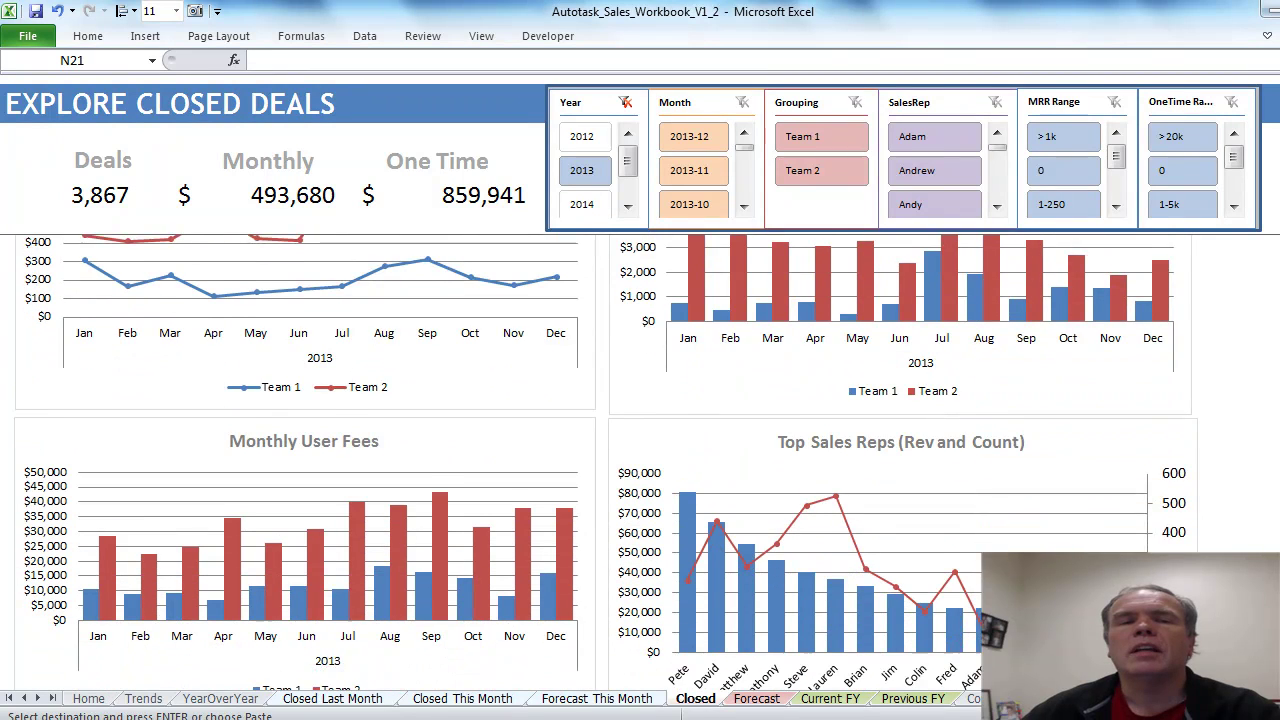
{"action": "scroll", "coordinate": [640, 460], "scroll_direction": "down", "scroll_amount": 4}
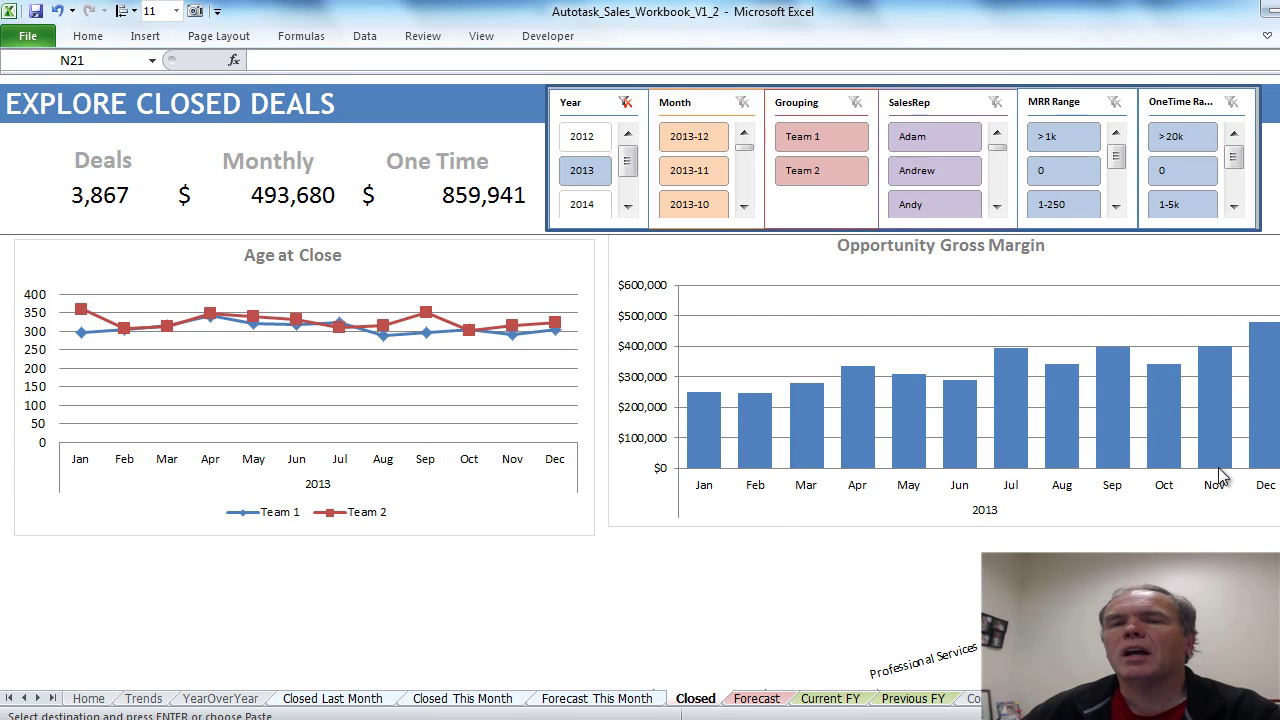
{"action": "scroll", "coordinate": [647, 462], "scroll_direction": "down", "scroll_amount": 5}
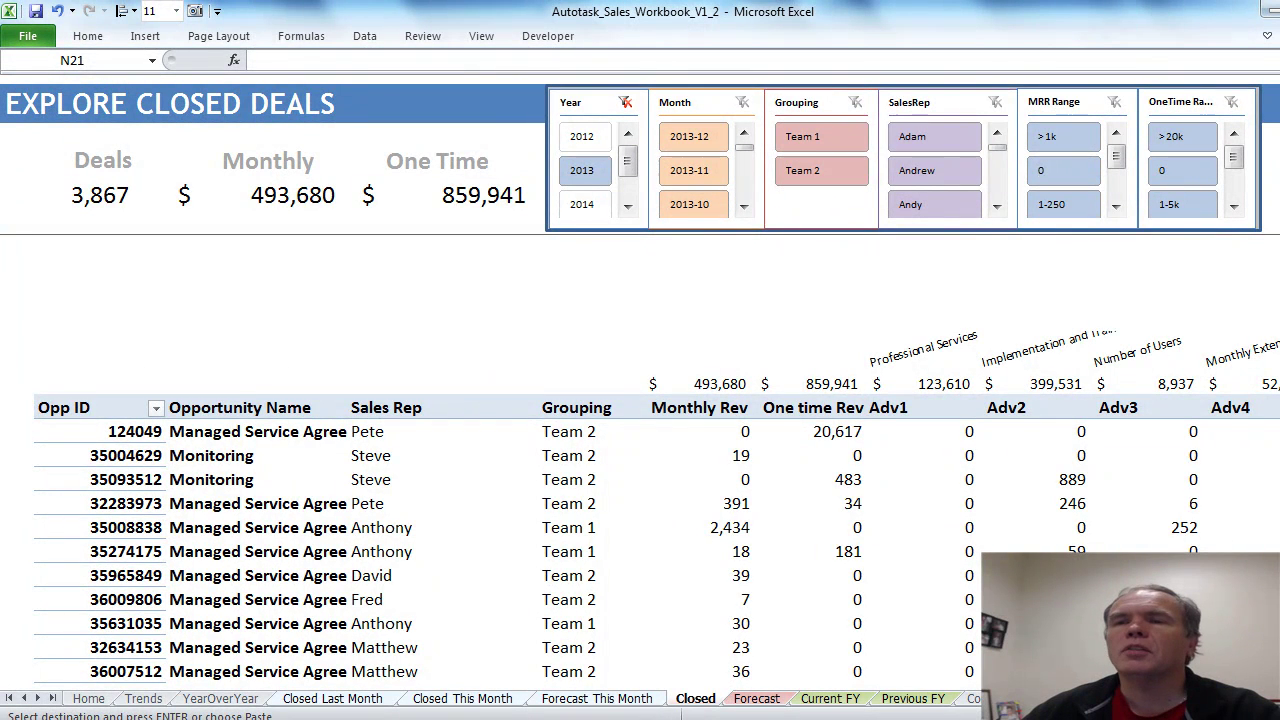
{"action": "scroll", "coordinate": [1144, 457], "scroll_direction": "down", "scroll_amount": 1}
{"action": "scroll", "coordinate": [1144, 457], "scroll_direction": "up", "scroll_amount": 5}
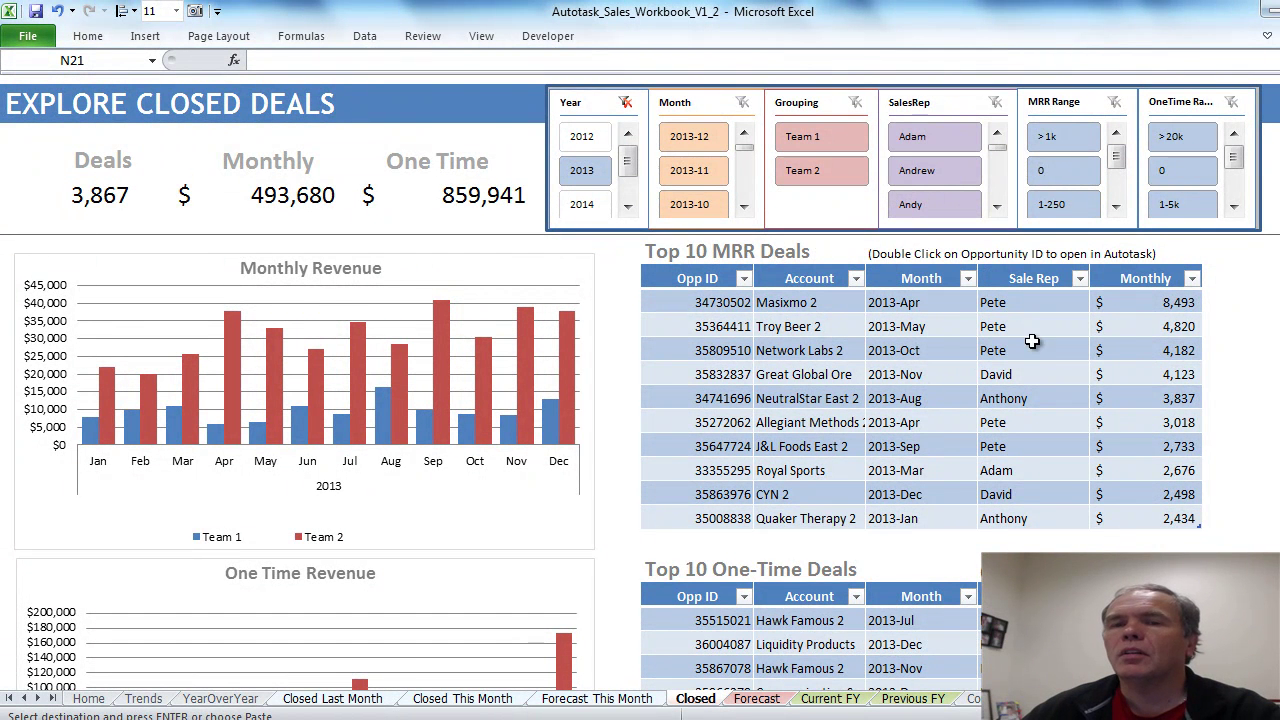
Filter the closed deals to a single sales rep from Team 2, review that rep's results, and clear the rep filter
{"action": "scroll", "coordinate": [990, 185], "scroll_direction": "down", "scroll_amount": 3}
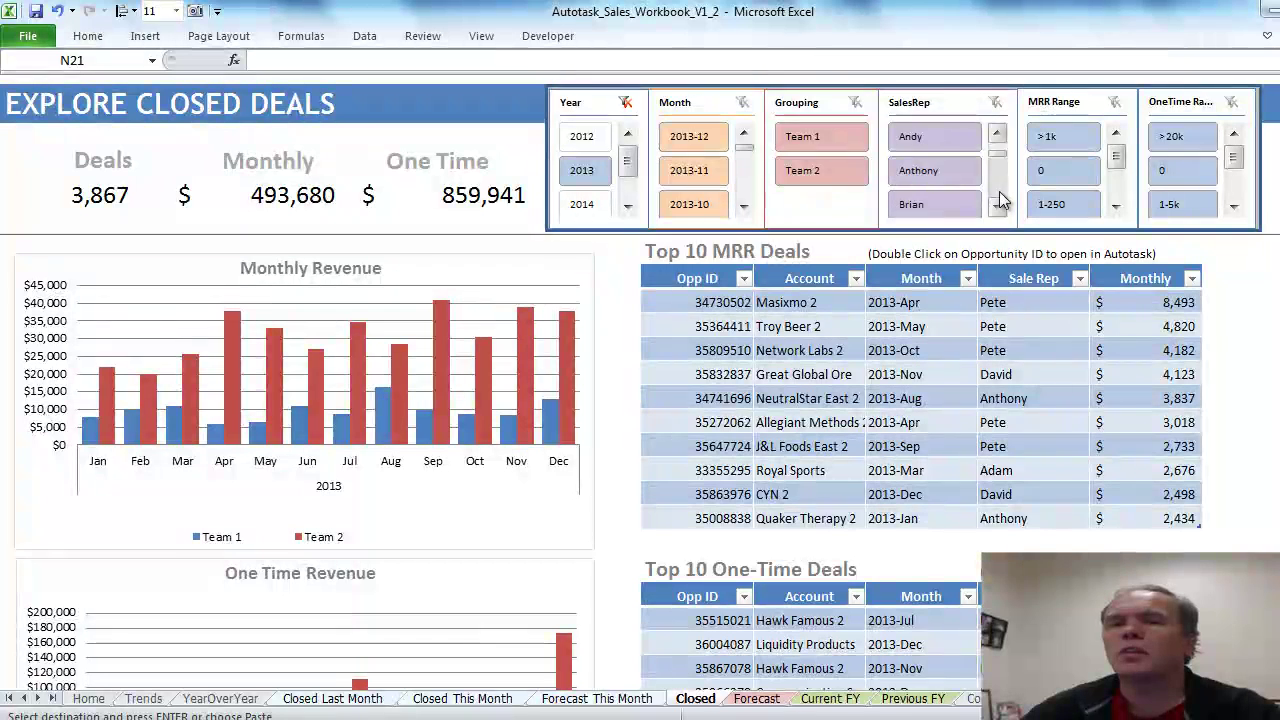
{"action": "scroll", "coordinate": [1000, 200], "scroll_direction": "down", "scroll_amount": 4}
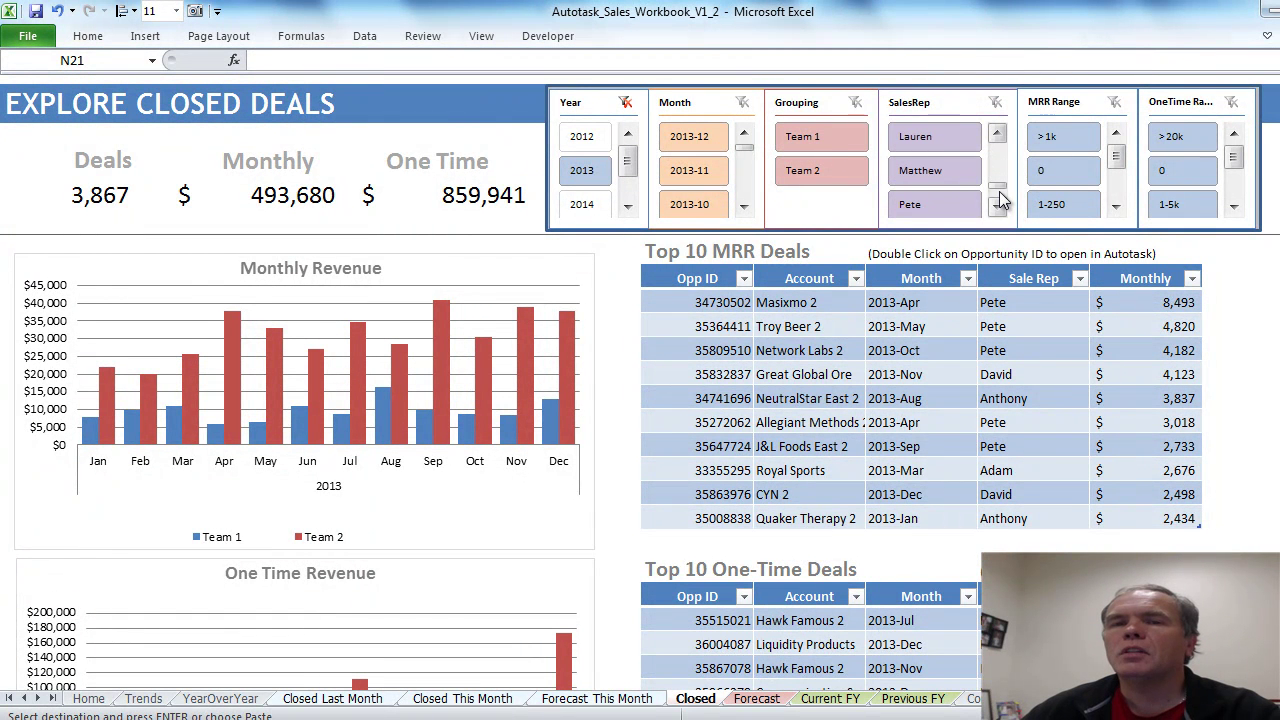
{"action": "left_click", "coordinate": [932, 204]}
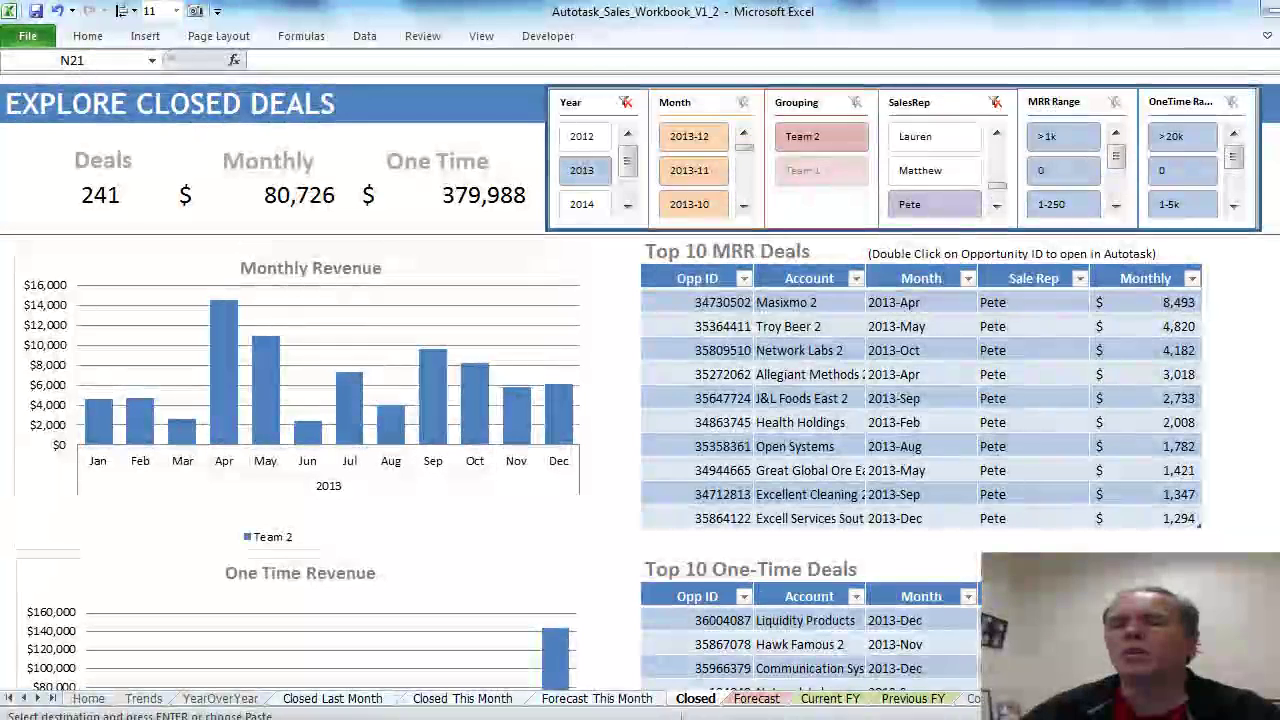
{"action": "scroll", "coordinate": [293, 570], "scroll_direction": "down", "scroll_amount": 6}
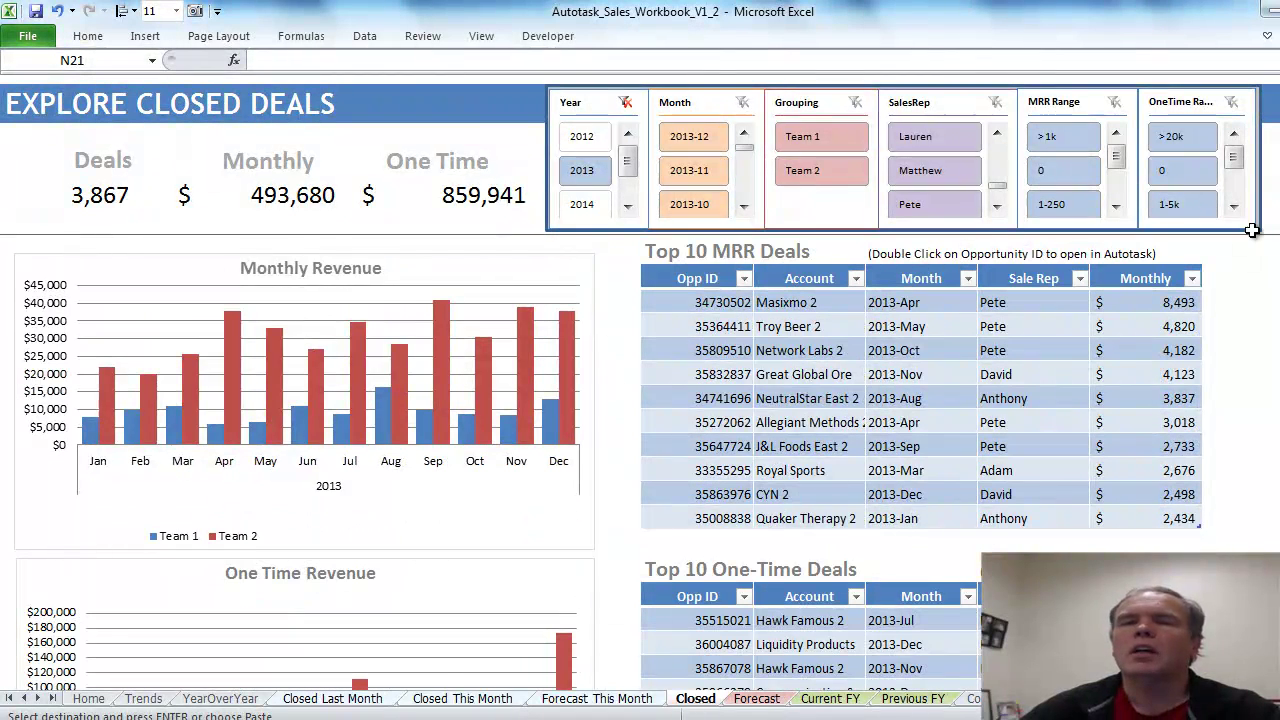
Filter the closed deals by Team 1, switch to Team 2, and narrow them to 2013-10 through 2013-12 with one-time range > 20k
{"action": "left_click", "coordinate": [796, 142]}
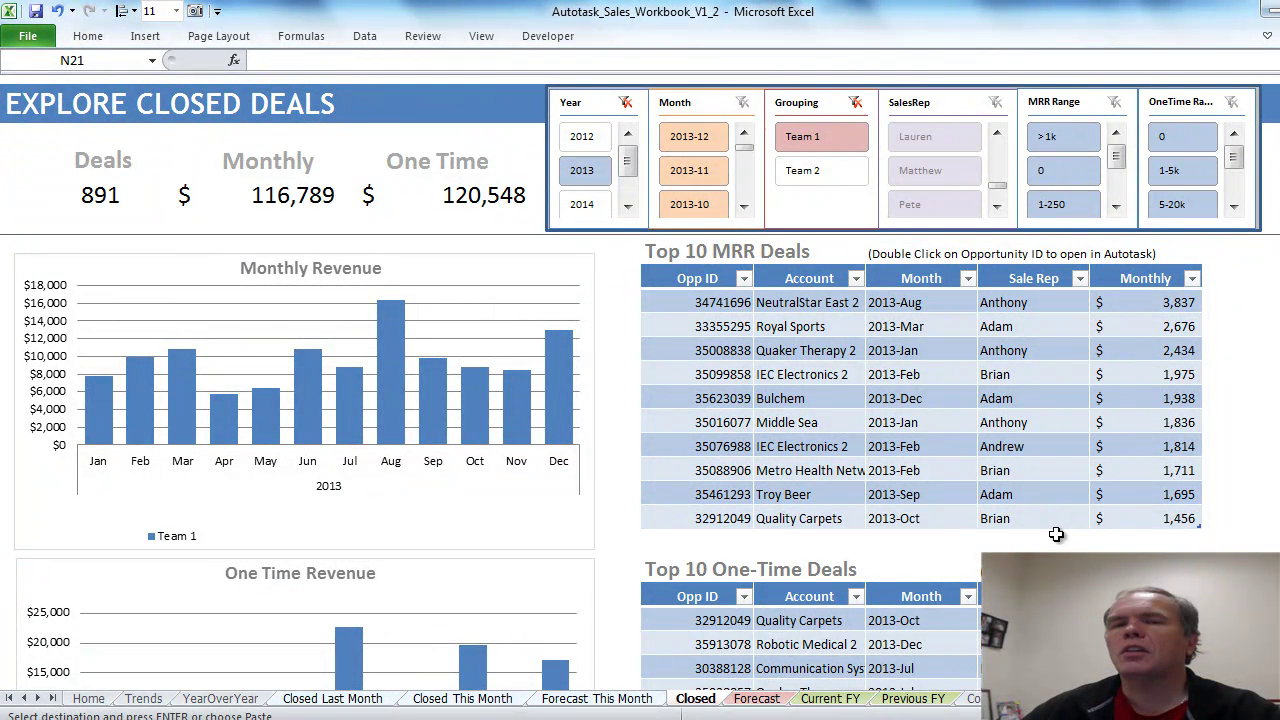
{"action": "left_click", "coordinate": [828, 180]}
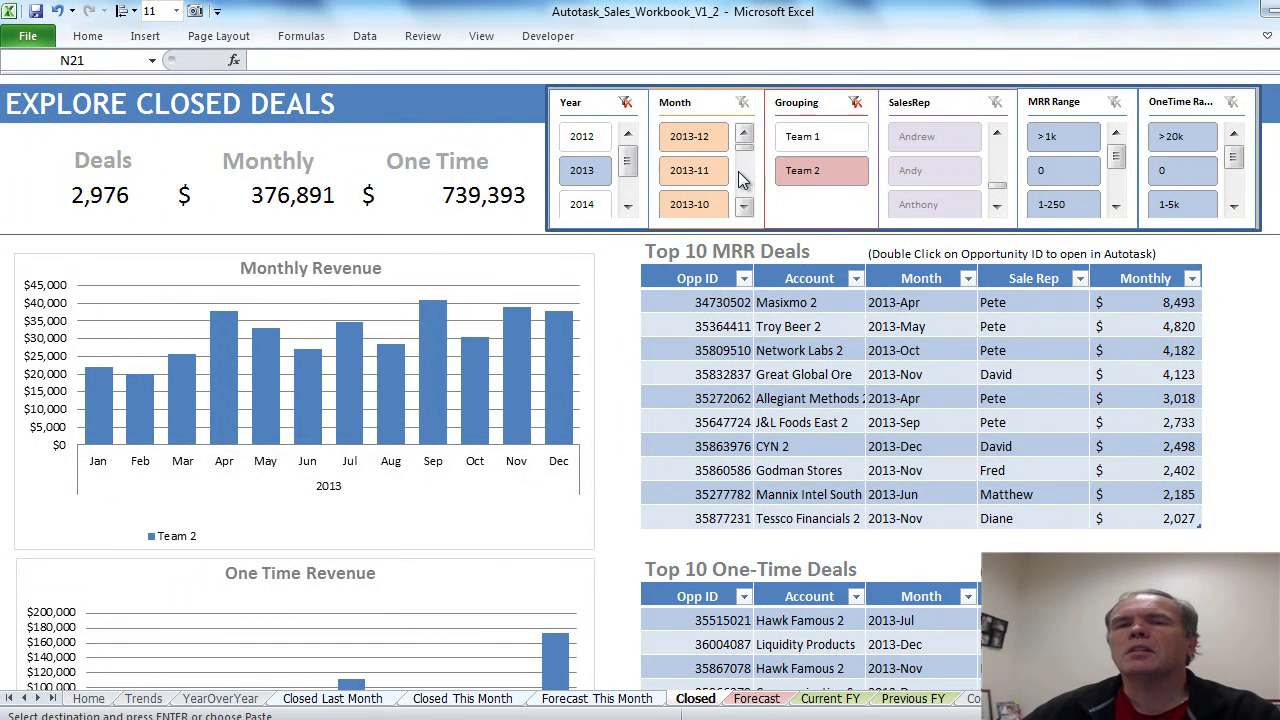
{"action": "left_click_drag", "start_coordinate": [697, 218], "coordinate": [697, 220]}
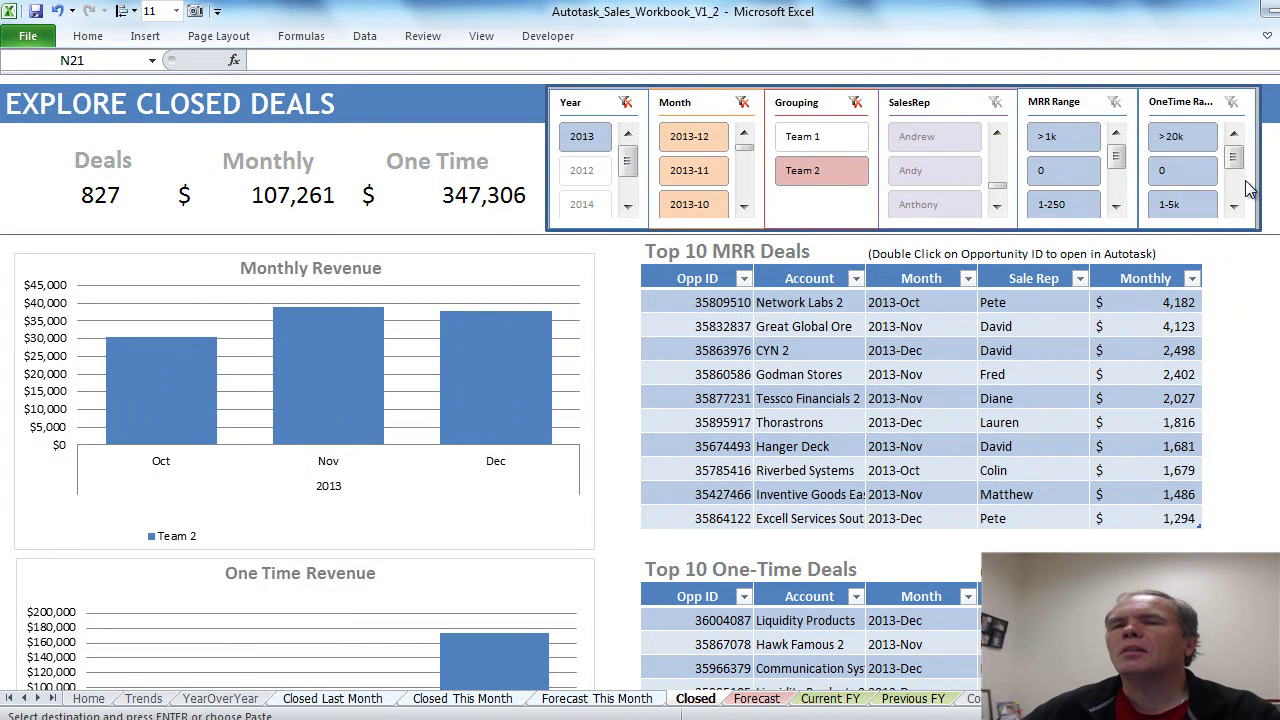
{"action": "left_click", "coordinate": [1195, 140]}
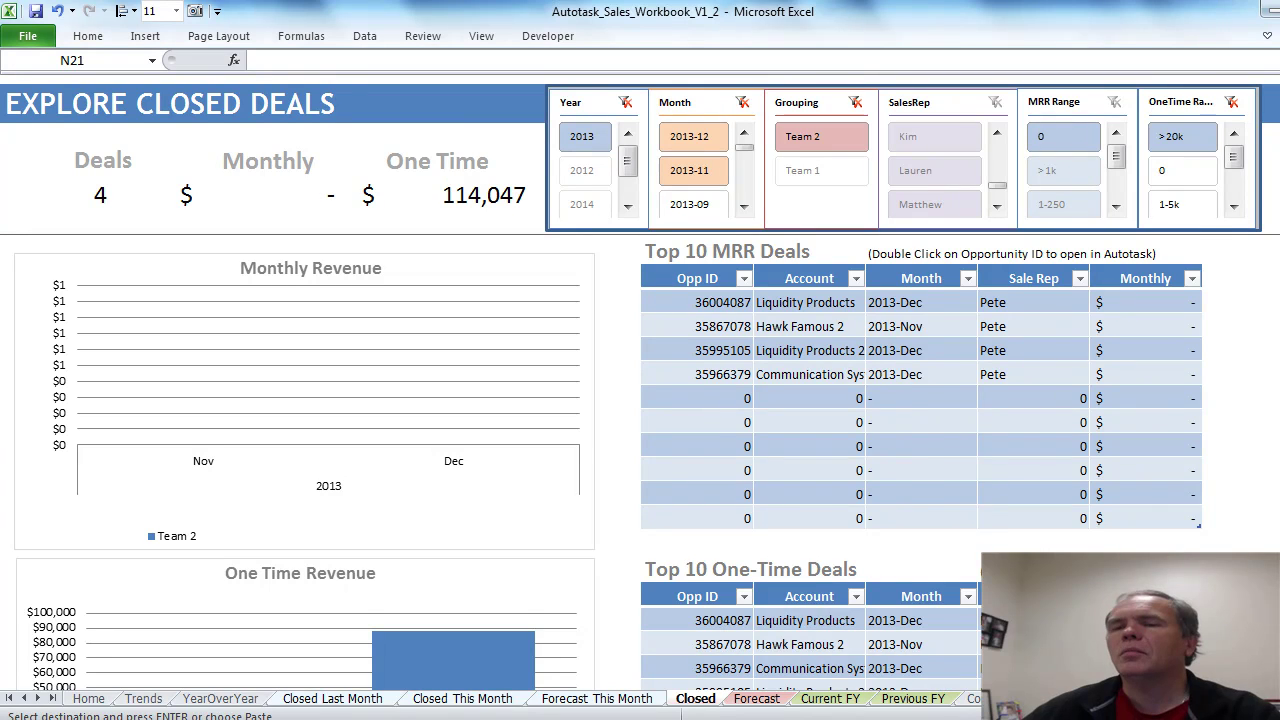
Review the amounts in the Top 10 One-Time Deals table and clear the one-time range and Grouping filters
{"action": "scroll", "coordinate": [619, 462], "scroll_direction": "down", "scroll_amount": 1}
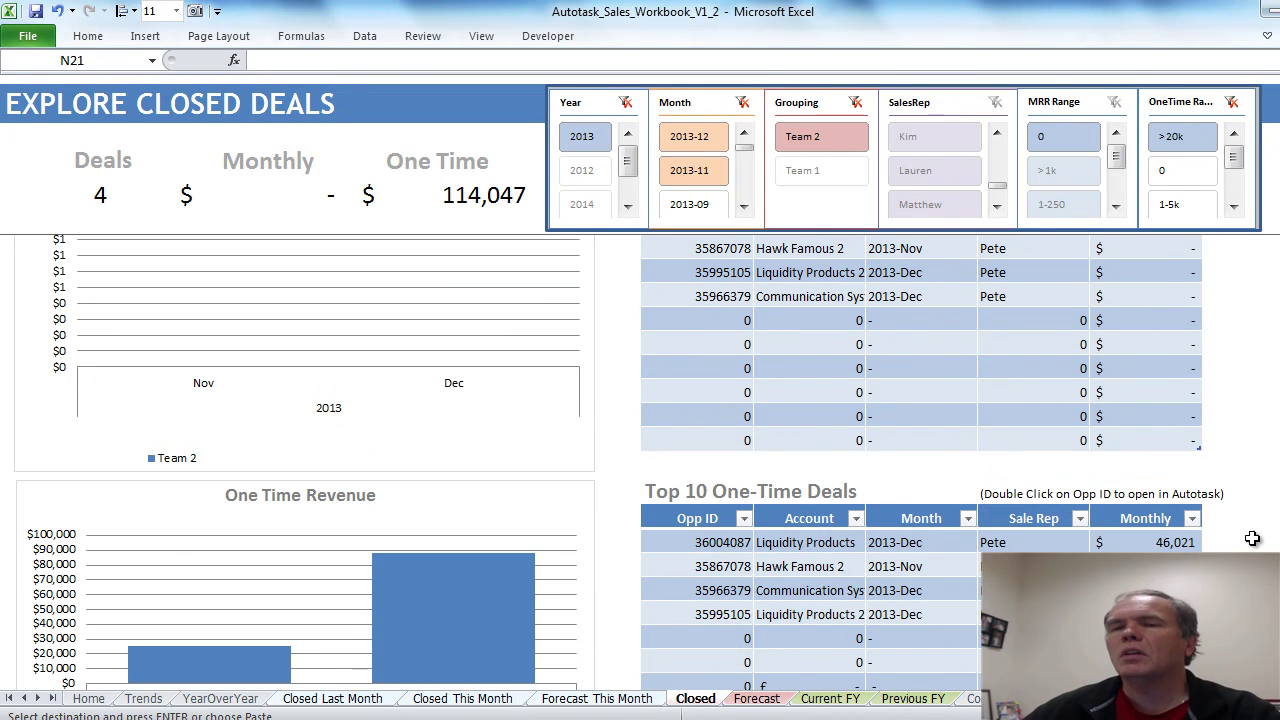
{"action": "scroll", "coordinate": [619, 462], "scroll_direction": "up", "scroll_amount": 1}
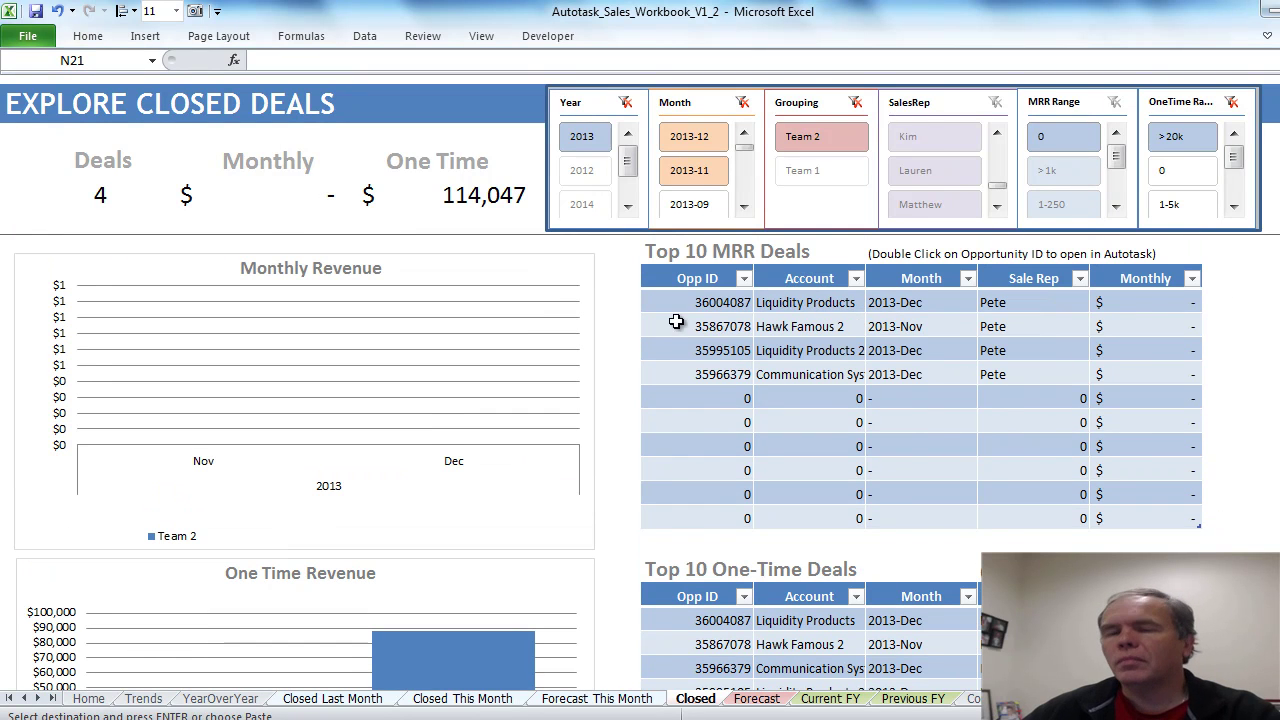
{"action": "scroll", "coordinate": [1185, 518], "scroll_direction": "down", "scroll_amount": 2}
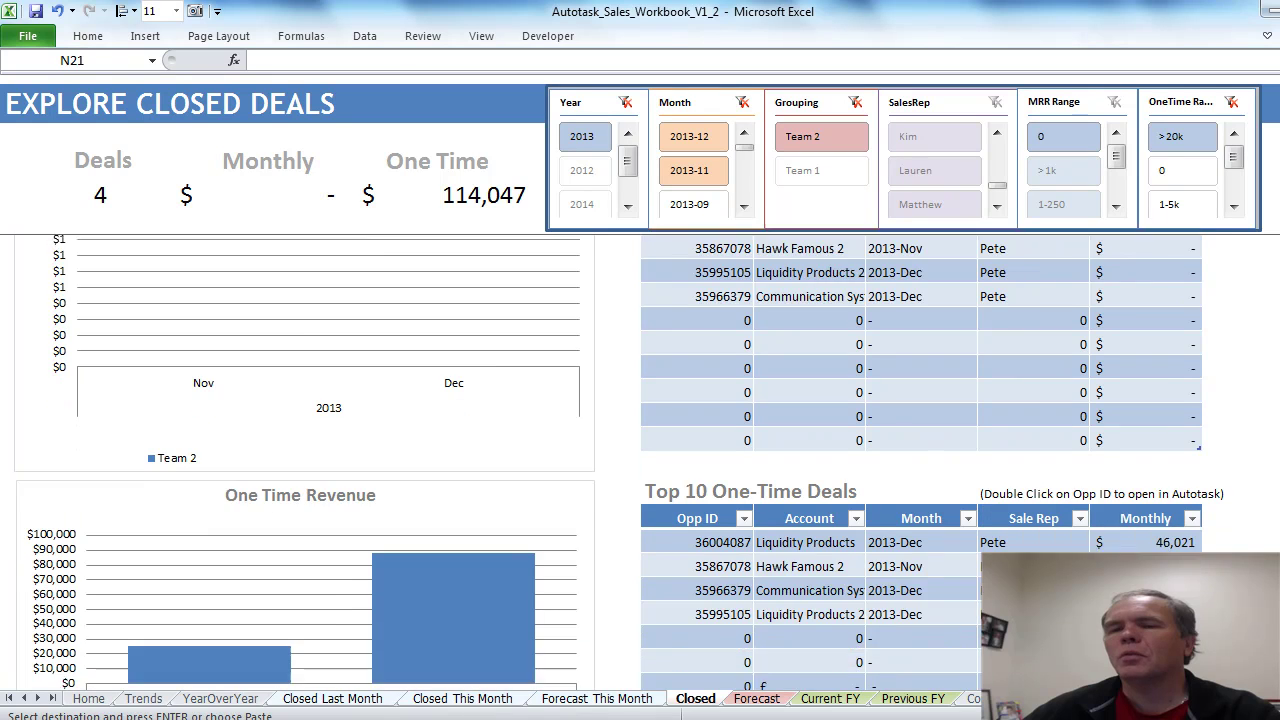
{"action": "left_click_drag", "start_coordinate": [1175, 453], "coordinate": [1180, 522]}
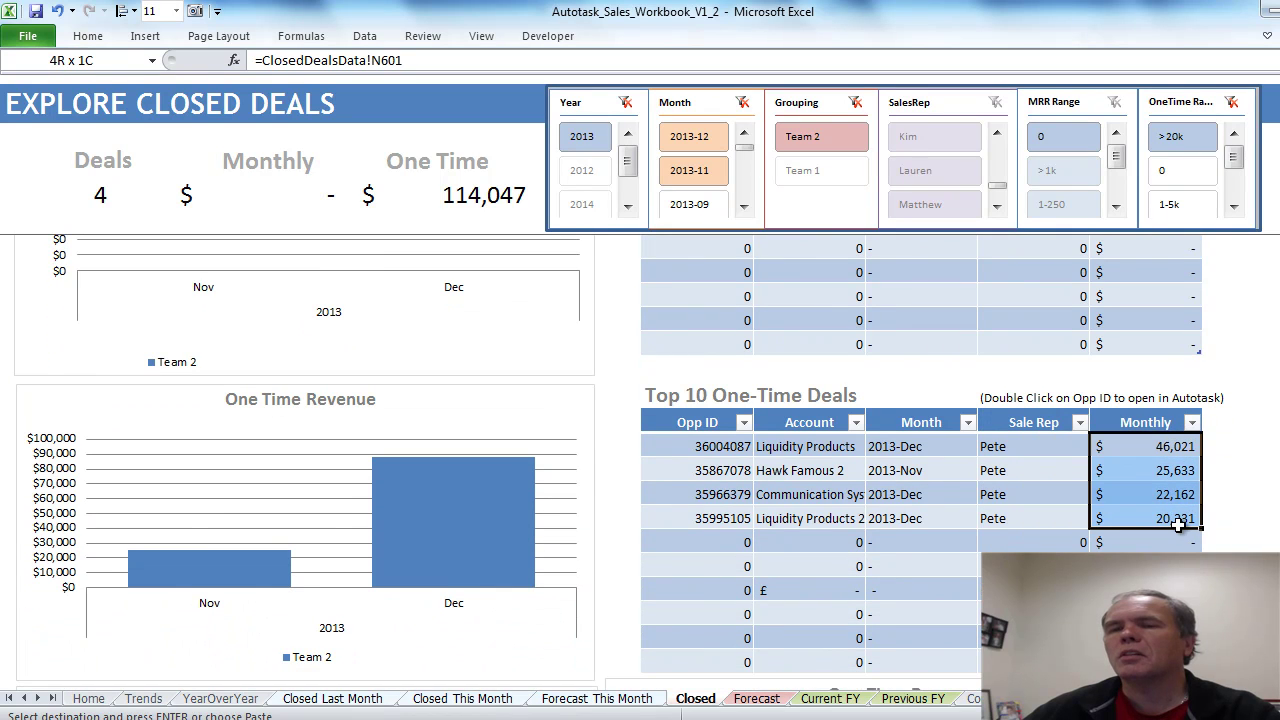
{"action": "left_click", "coordinate": [1240, 494]}
{"action": "left_click", "coordinate": [1233, 101]}
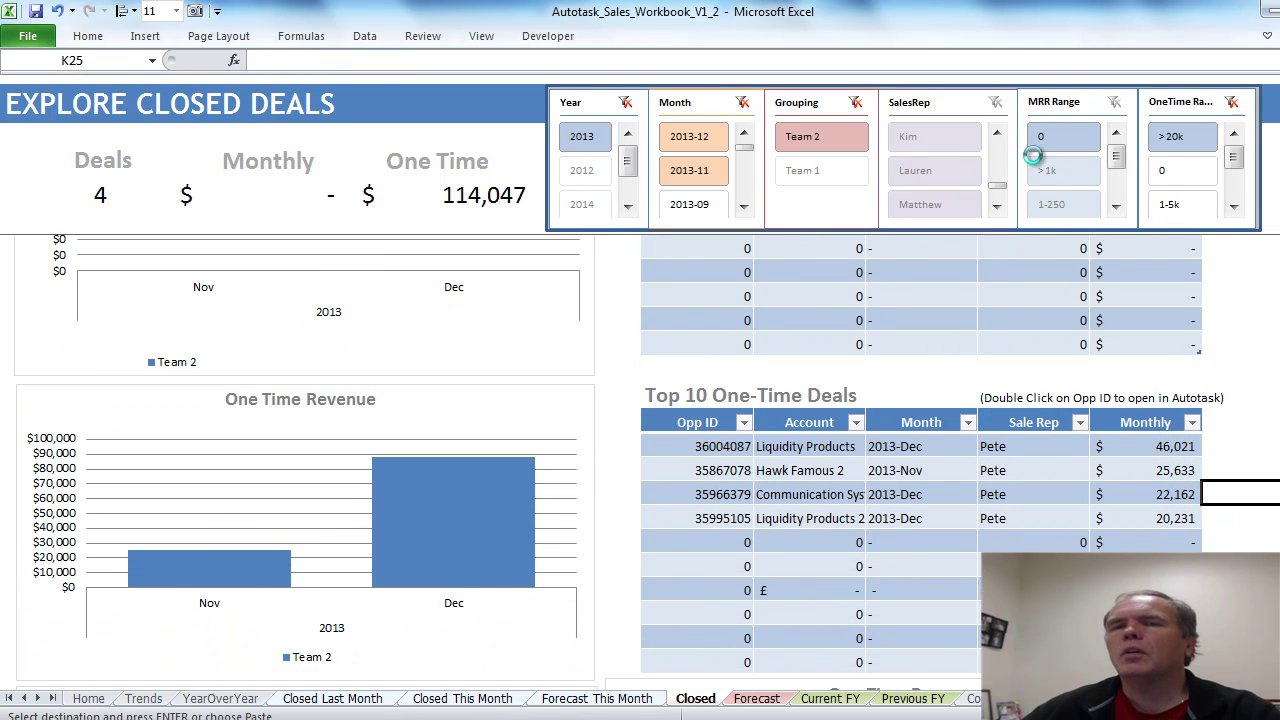
{"action": "left_click", "coordinate": [854, 102]}
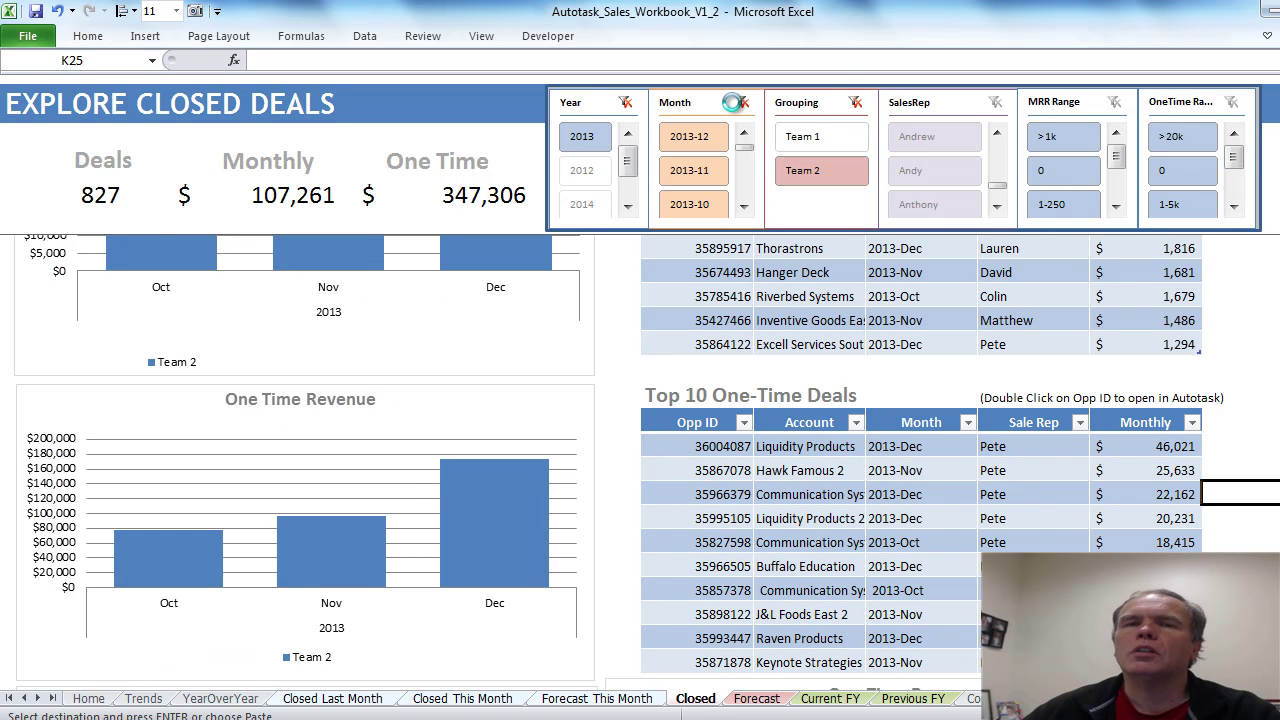
Open the Forecast sheet and filter the projected months to 2014-01 through 2014-03
{"action": "left_click", "coordinate": [770, 703]}
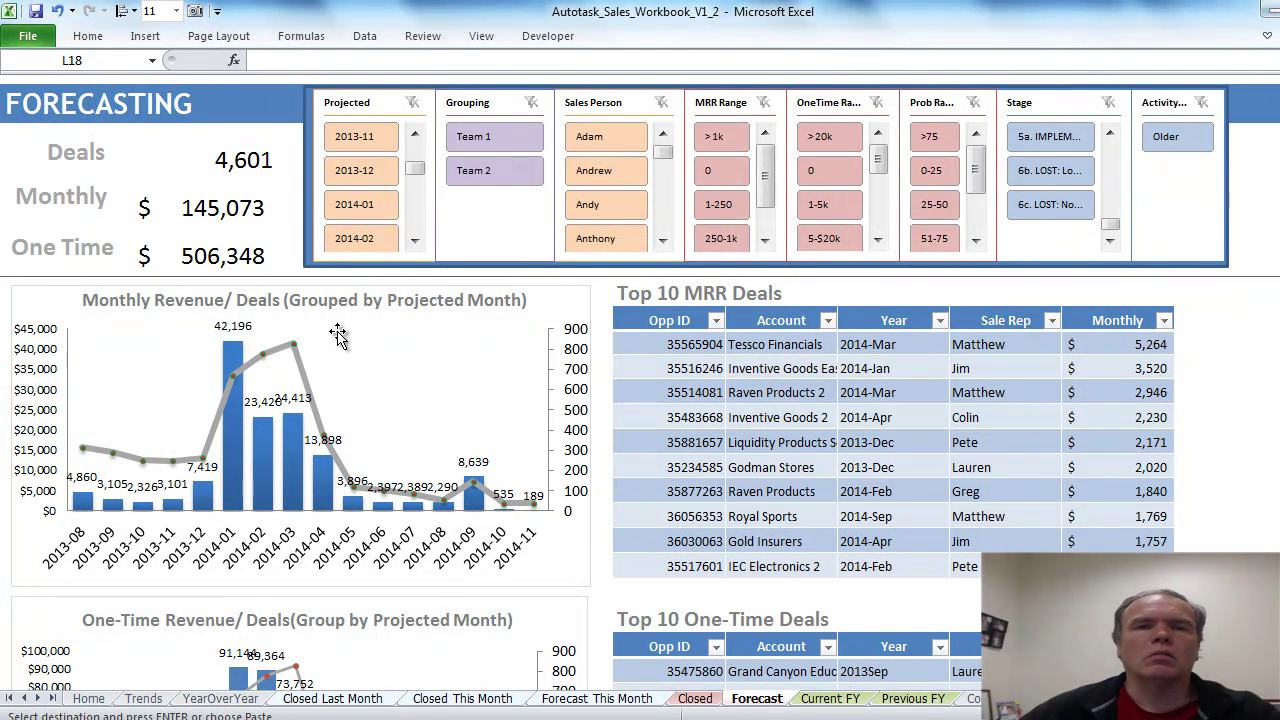
{"action": "left_click", "coordinate": [415, 239]}
{"action": "left_click", "coordinate": [415, 239]}
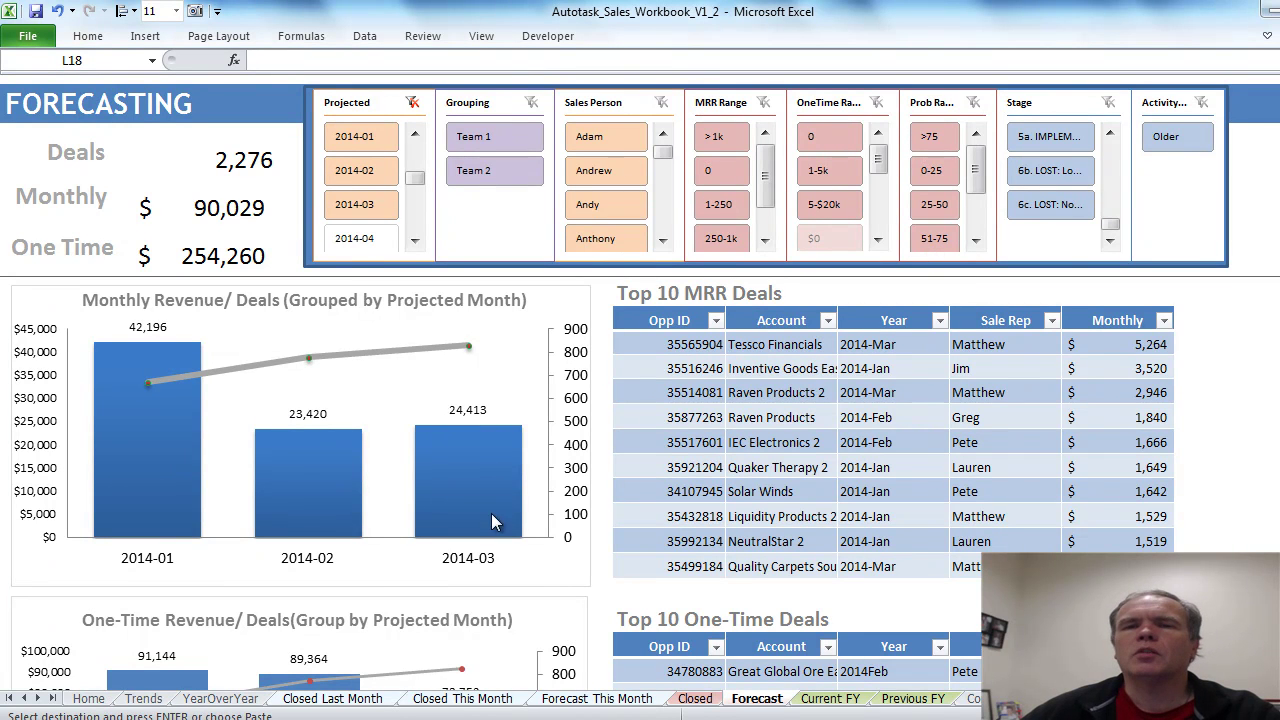
Filter the forecast to the 0-25 probability range, review its stages and revenue charts, and clear the probability filter
{"action": "left_click", "coordinate": [932, 172]}
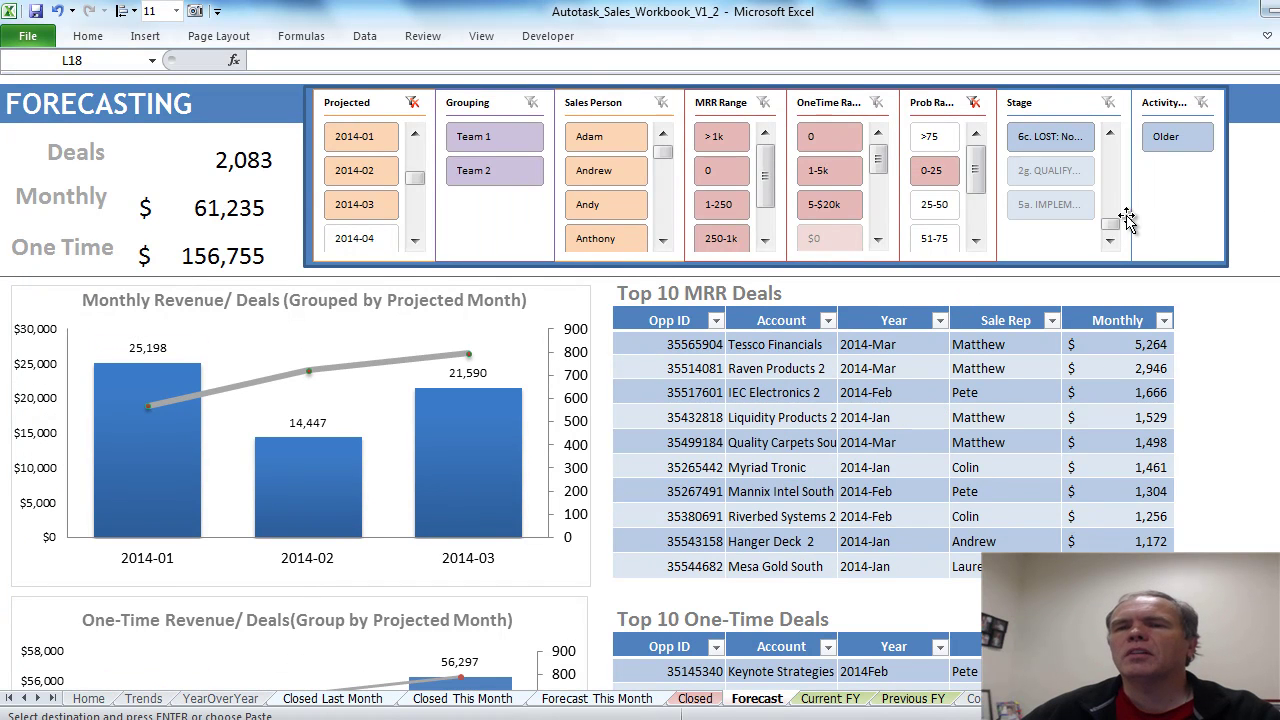
{"action": "scroll", "coordinate": [1110, 225], "scroll_direction": "up", "scroll_amount": 5}
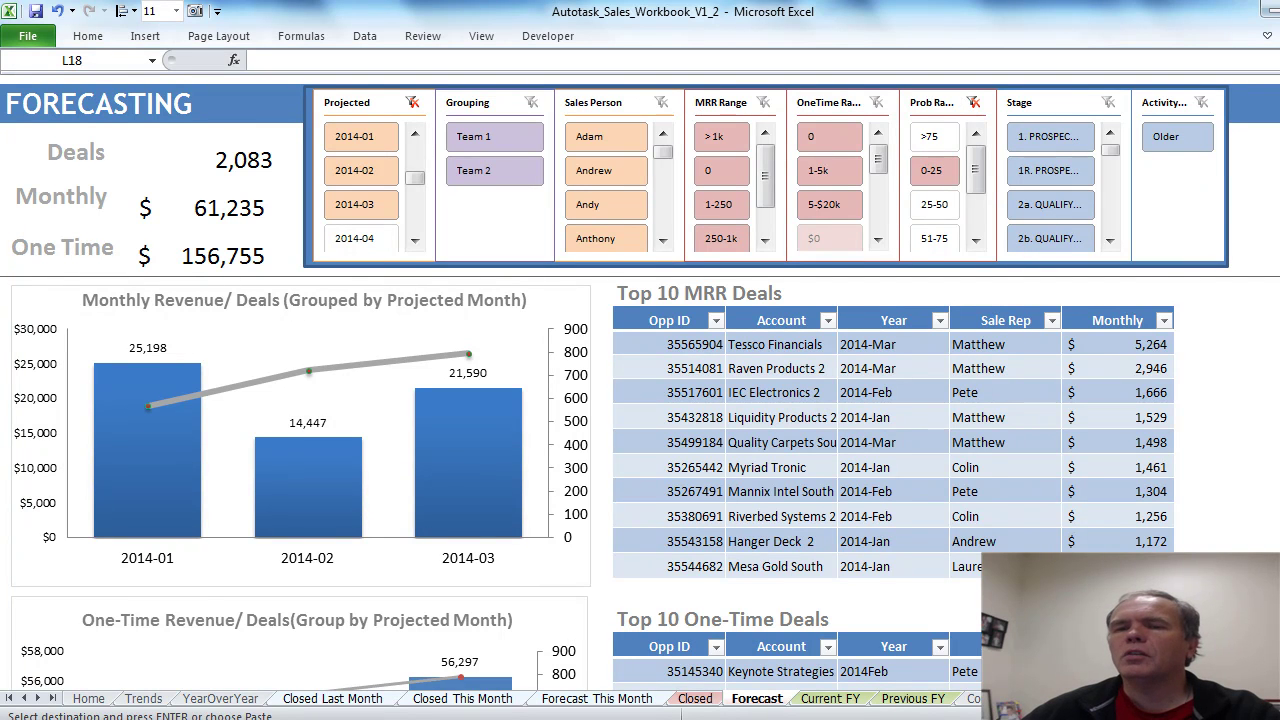
{"action": "scroll", "coordinate": [640, 480], "scroll_direction": "down", "scroll_amount": 5}
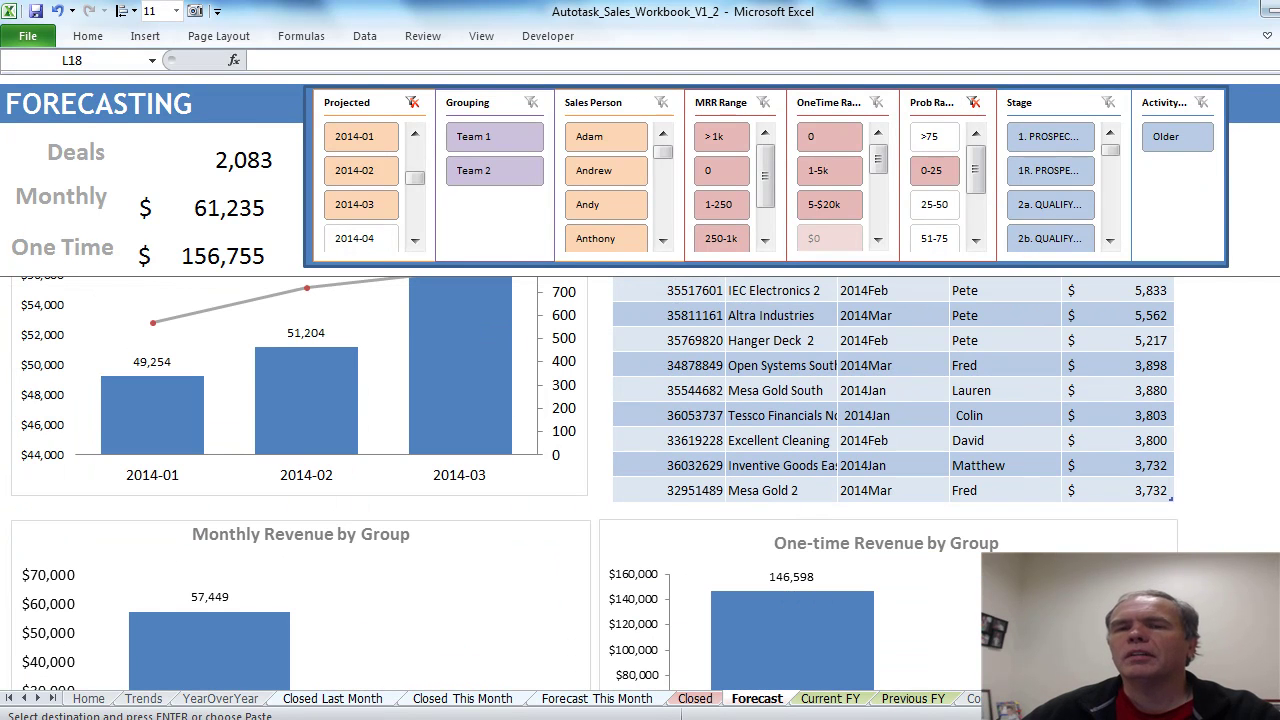
{"action": "scroll", "coordinate": [640, 480], "scroll_direction": "up", "scroll_amount": 5}
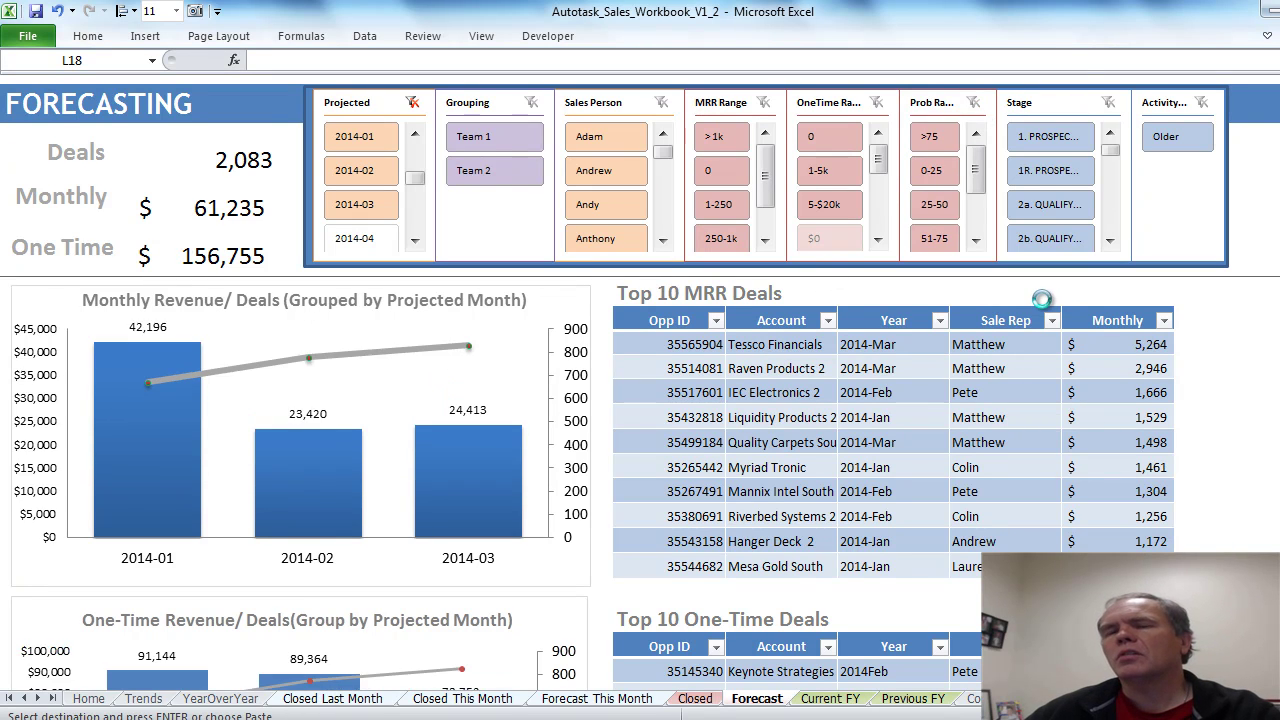
Filter the forecast to projected month 2014-03, try limiting it to the 1 and 1R prospect stages, and clear the Stage filter
{"action": "left_click", "coordinate": [357, 204]}
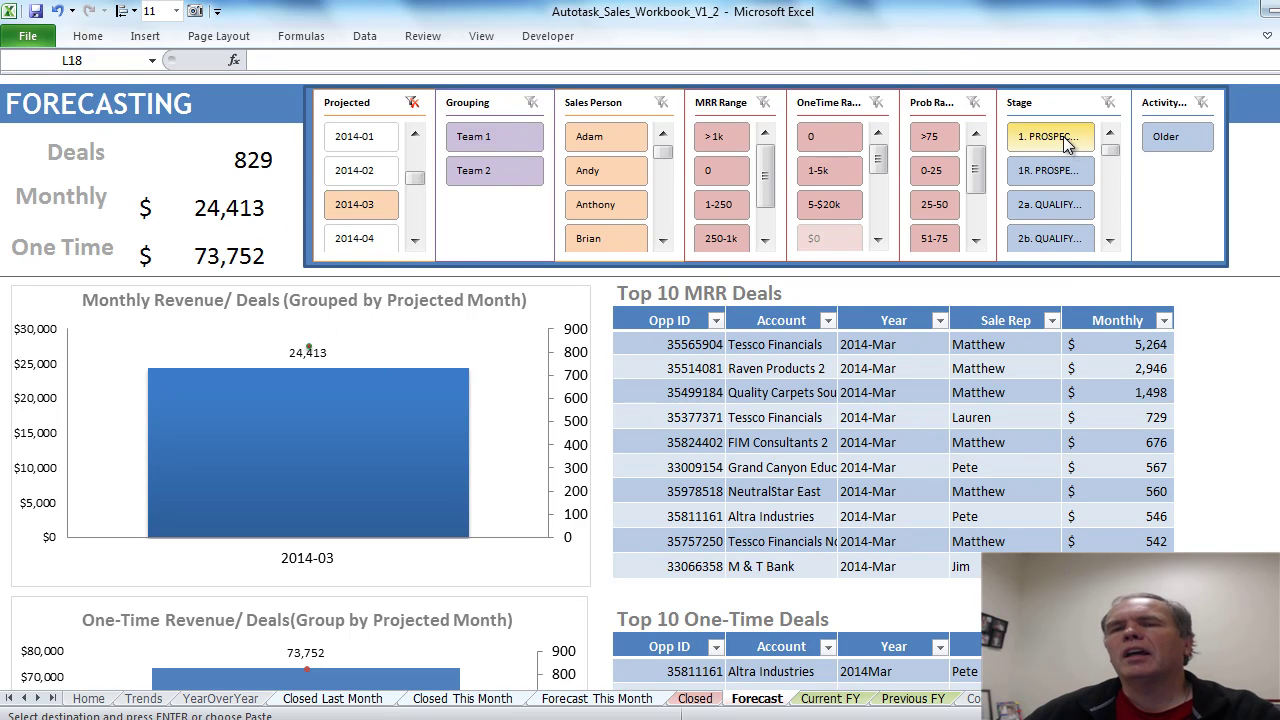
{"action": "left_click_drag", "start_coordinate": [1064, 137], "coordinate": [1062, 170]}
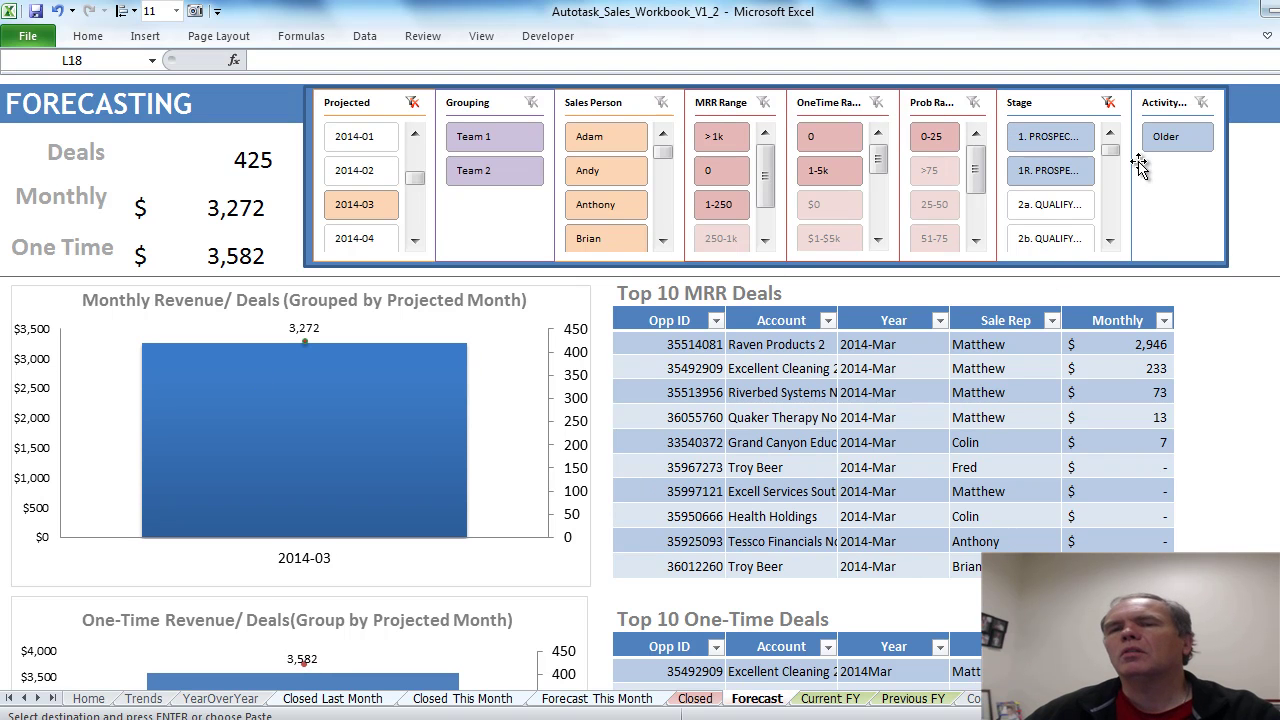
{"action": "left_click", "coordinate": [1108, 103]}
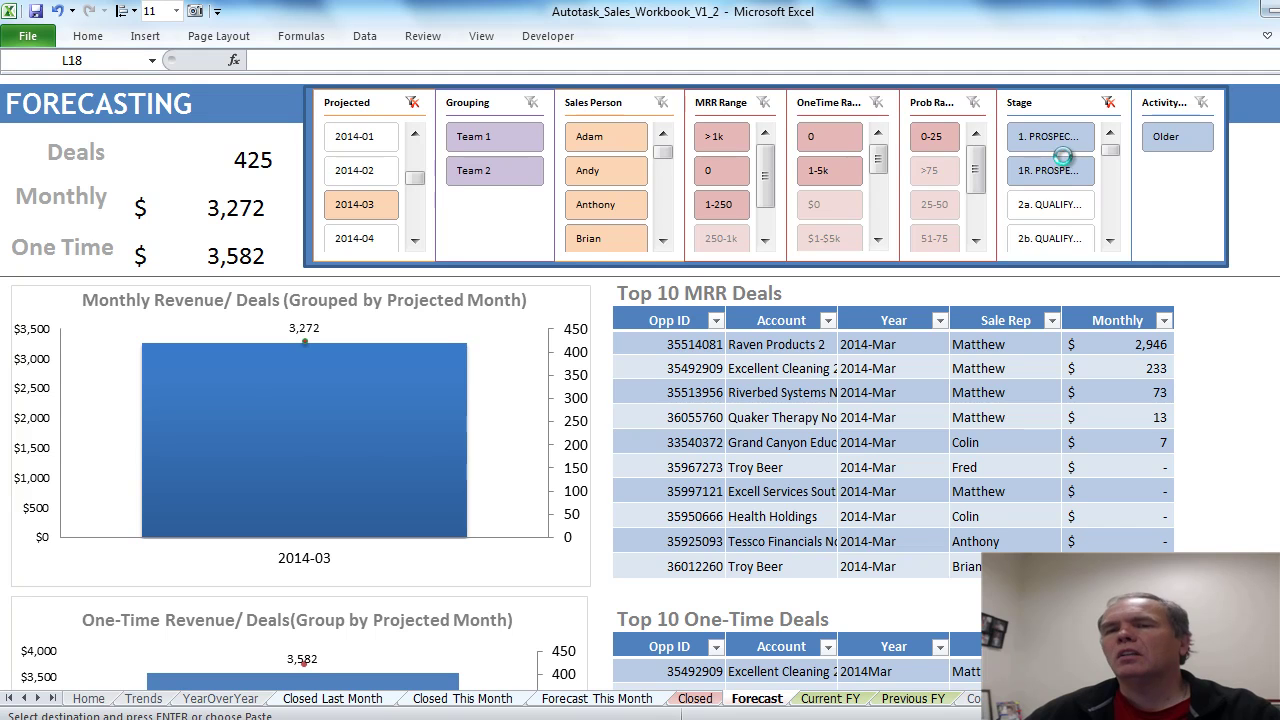
{"action": "left_click", "coordinate": [1048, 140], "text": "ctrl"}
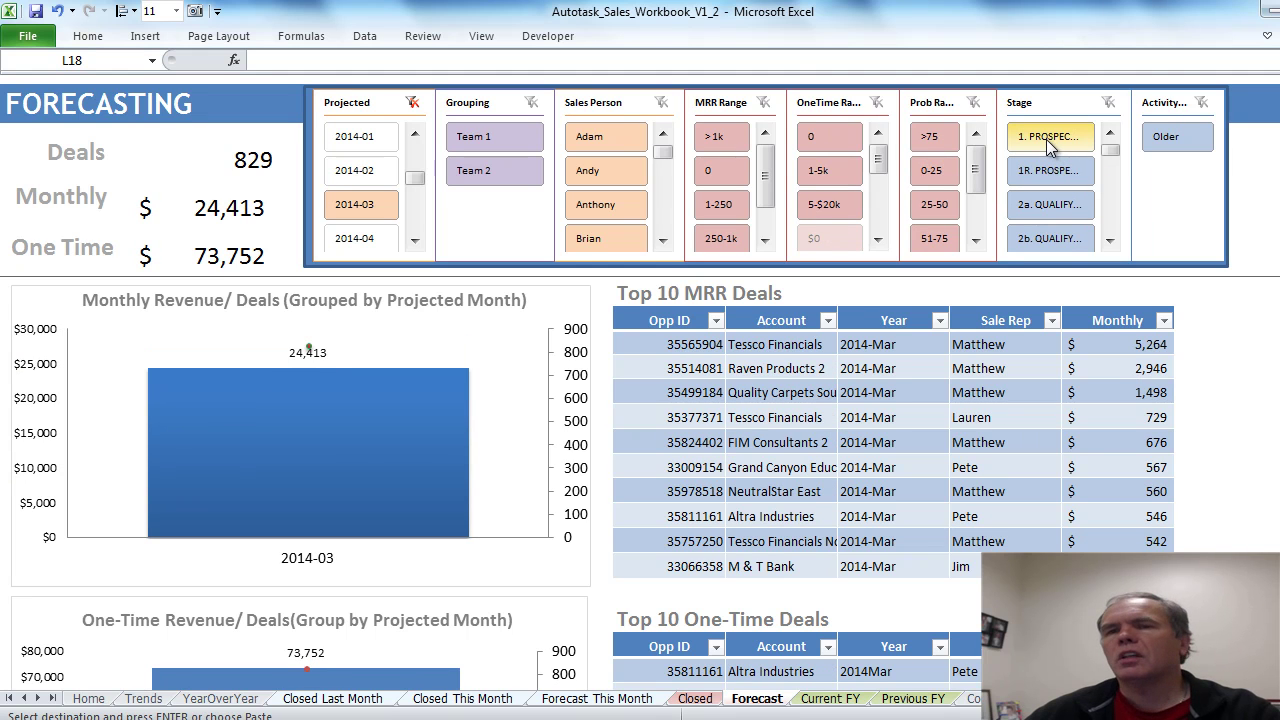
{"action": "left_click", "coordinate": [1047, 172], "text": "ctrl"}
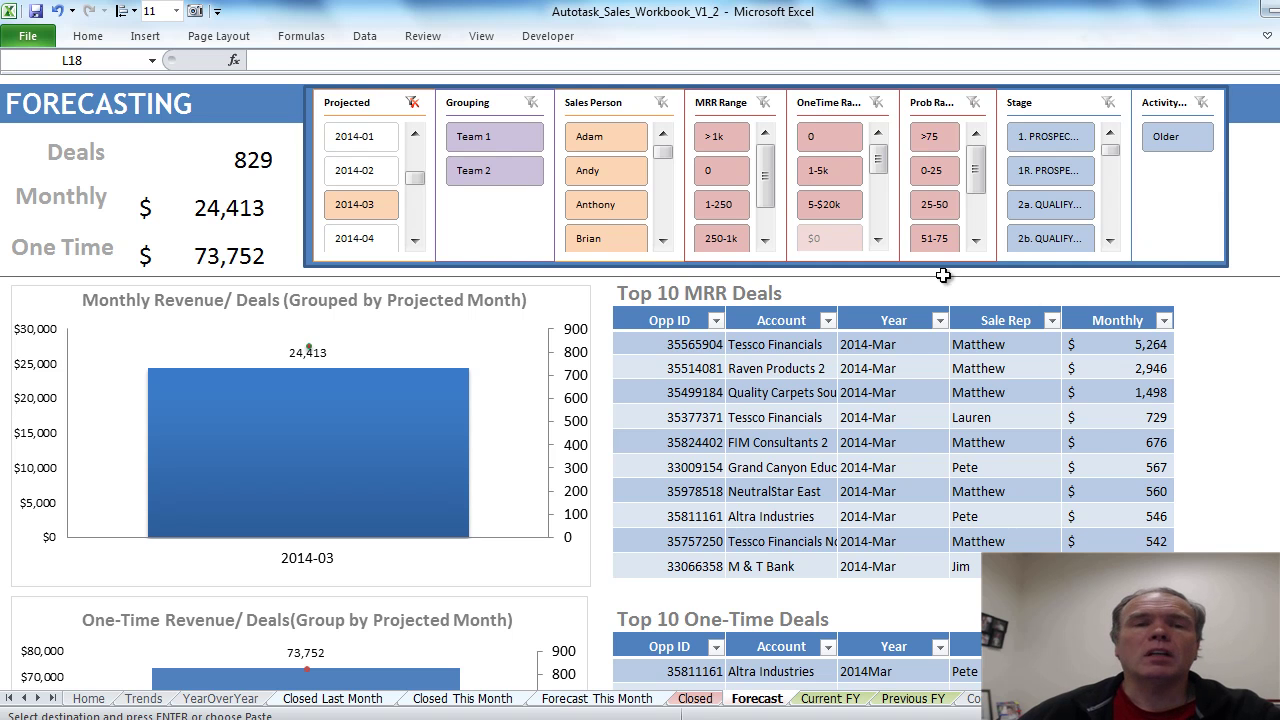
Return to the earliest projected months in the forecast filter and open the Current FY sales analysis sheet
{"action": "scroll", "coordinate": [417, 167], "scroll_direction": "up", "scroll_amount": 3}
{"action": "scroll", "coordinate": [417, 167], "scroll_direction": "up", "scroll_amount": 2}
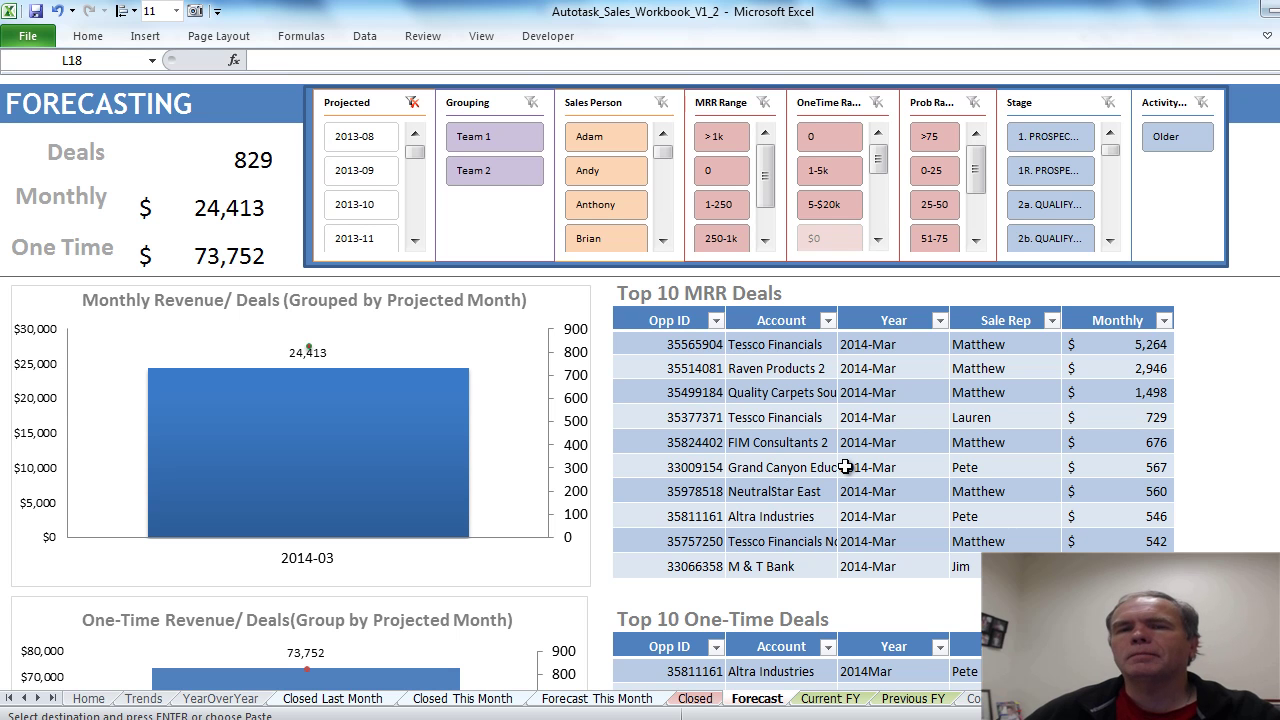
{"action": "left_click", "coordinate": [838, 700]}
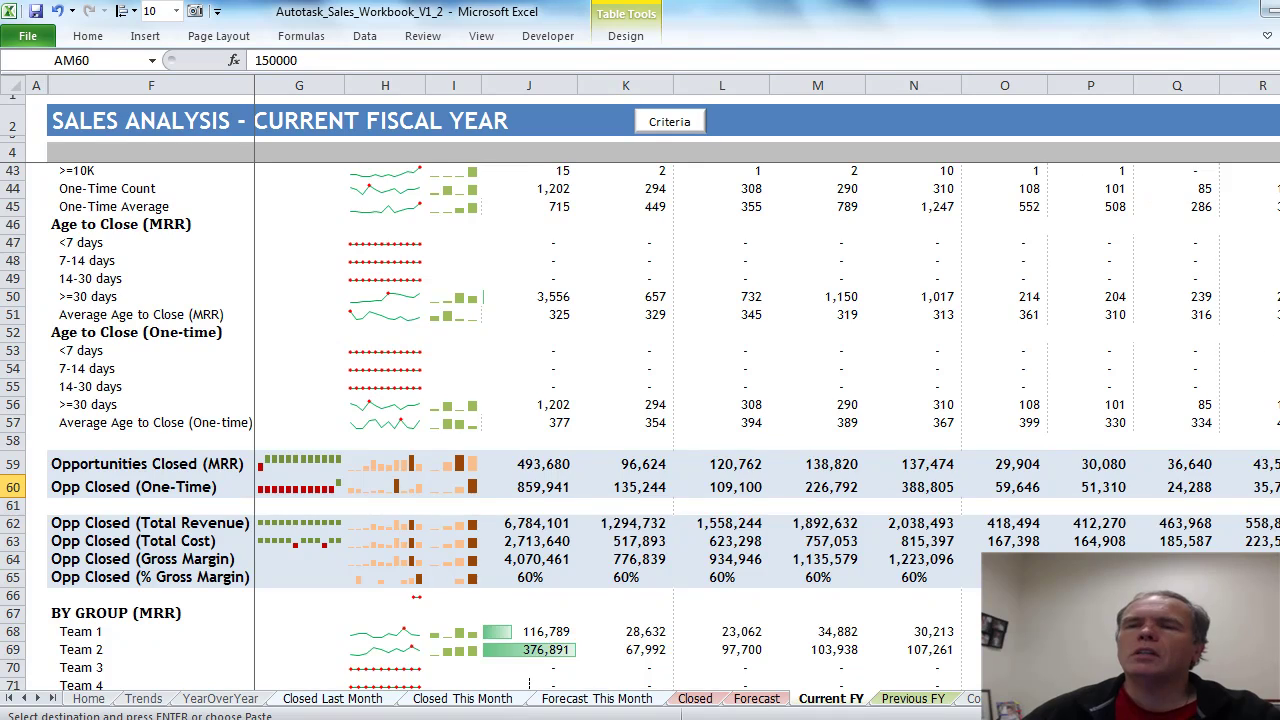
Examine the Current FY metrics, opportunity breakdowns, trends, and monthly plan and variance columns
{"action": "scroll", "coordinate": [529, 684], "scroll_direction": "up", "scroll_amount": 11}
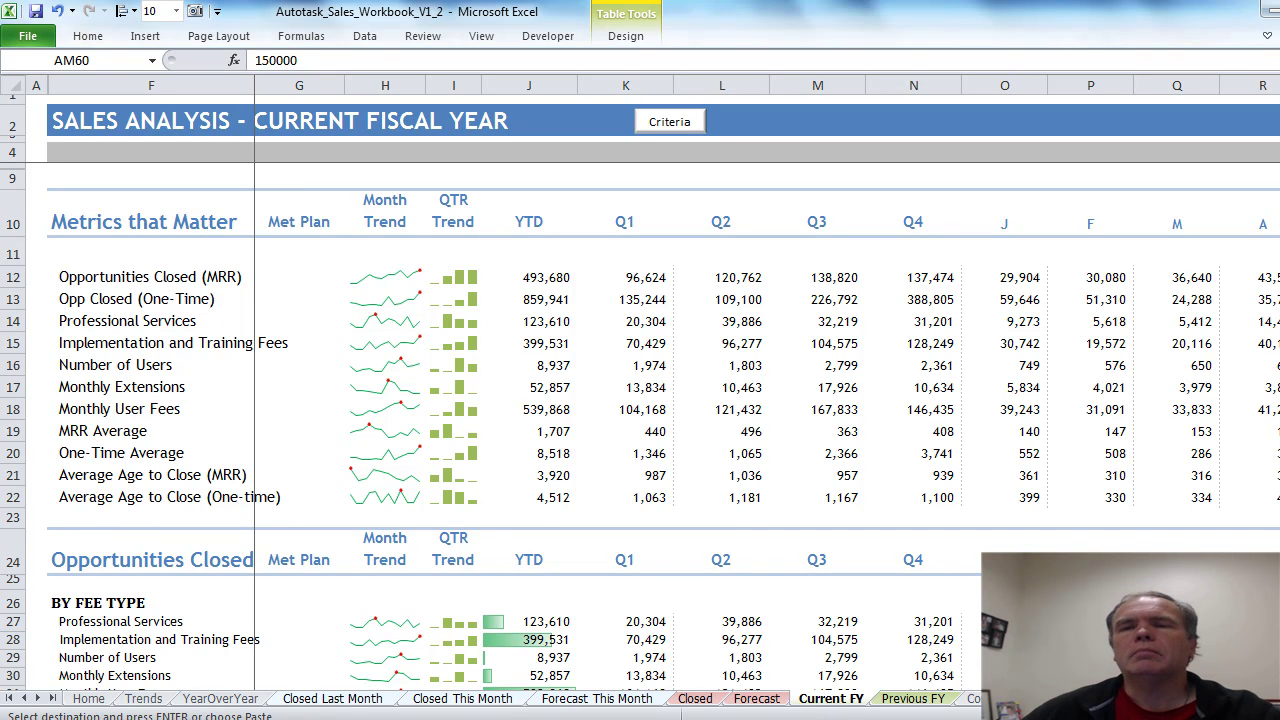
{"action": "scroll", "coordinate": [505, 565], "scroll_direction": "down", "scroll_amount": 4}
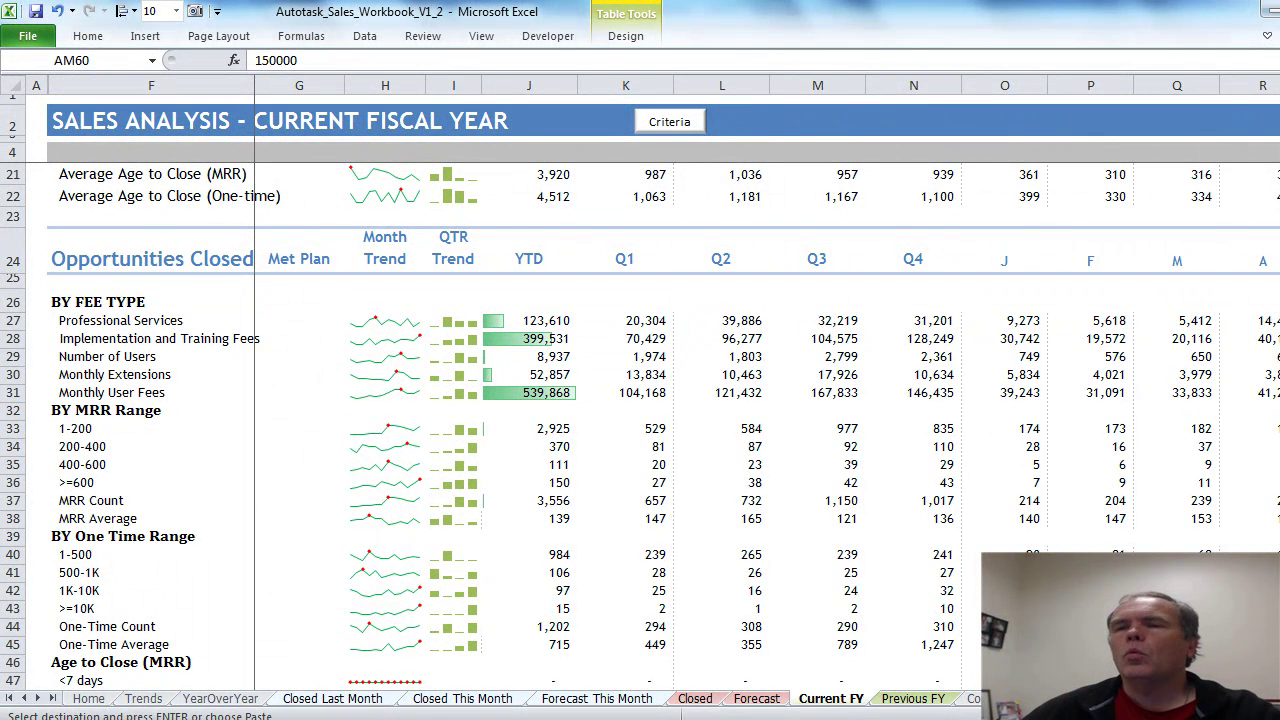
{"action": "scroll", "coordinate": [640, 400], "scroll_direction": "down", "scroll_amount": 4}
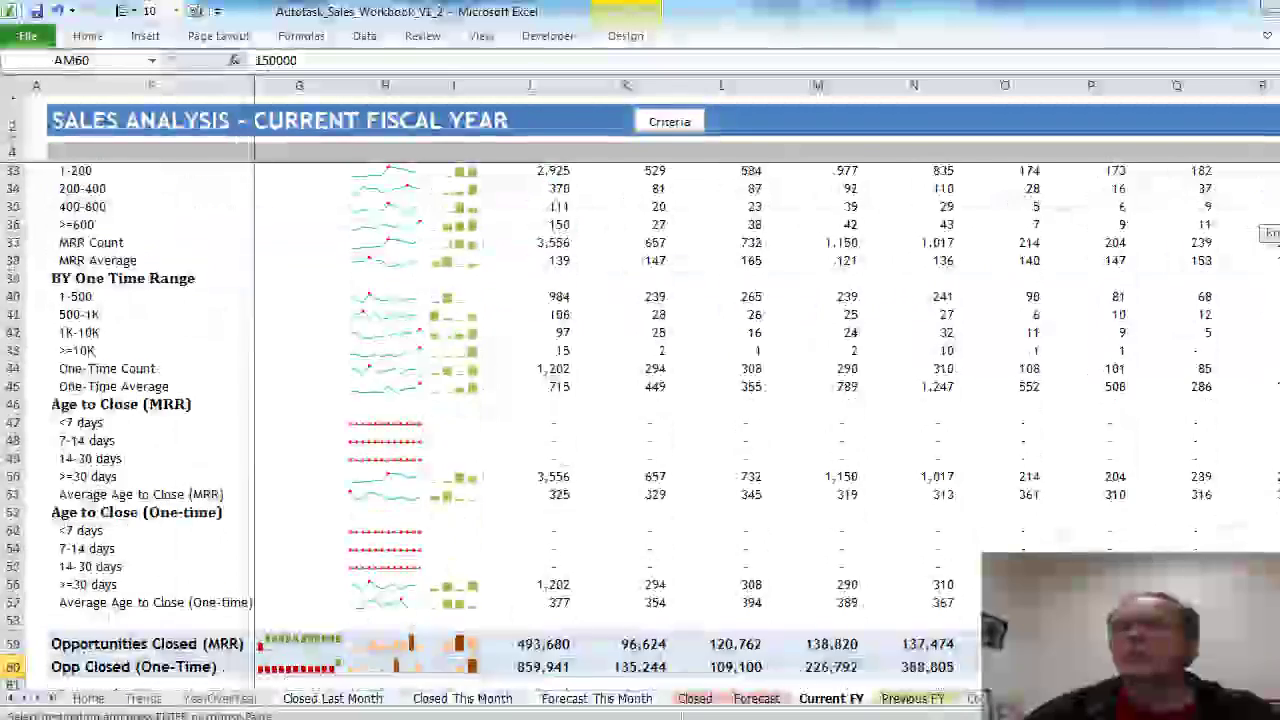
{"action": "scroll", "coordinate": [760, 400], "scroll_direction": "right", "scroll_amount": 10}
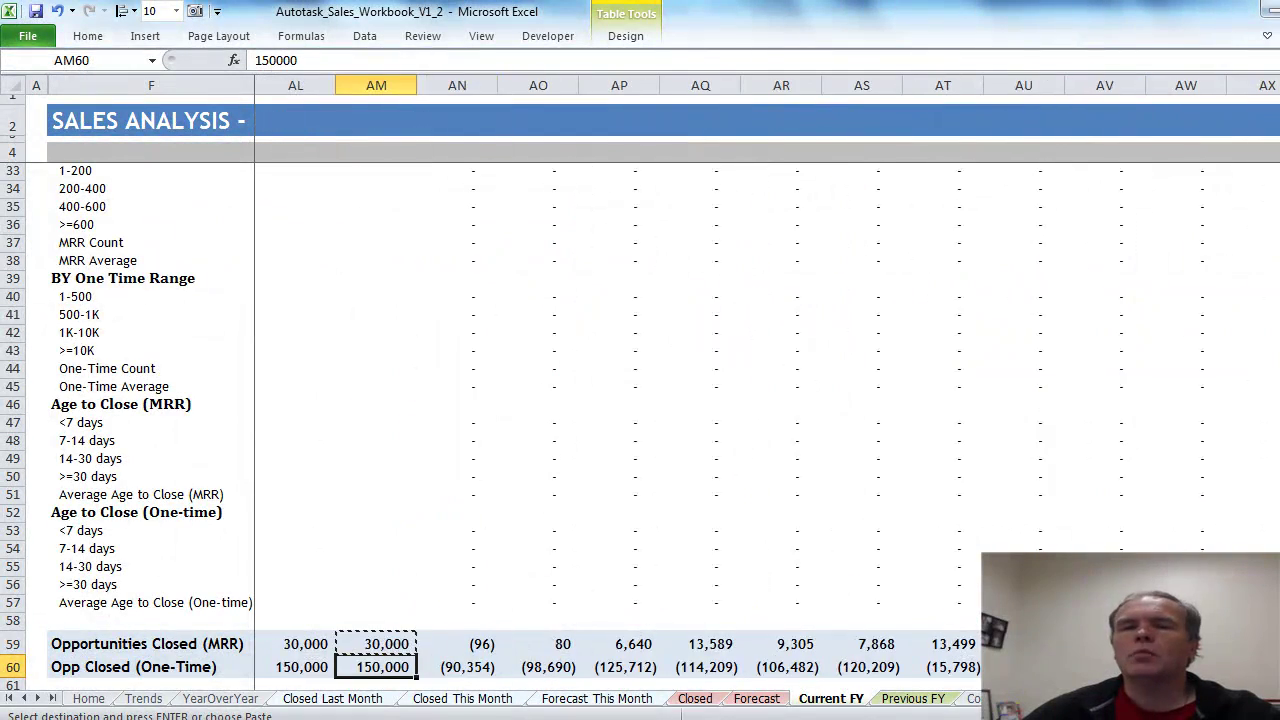
{"action": "scroll", "coordinate": [640, 400], "scroll_direction": "up", "scroll_amount": 8}
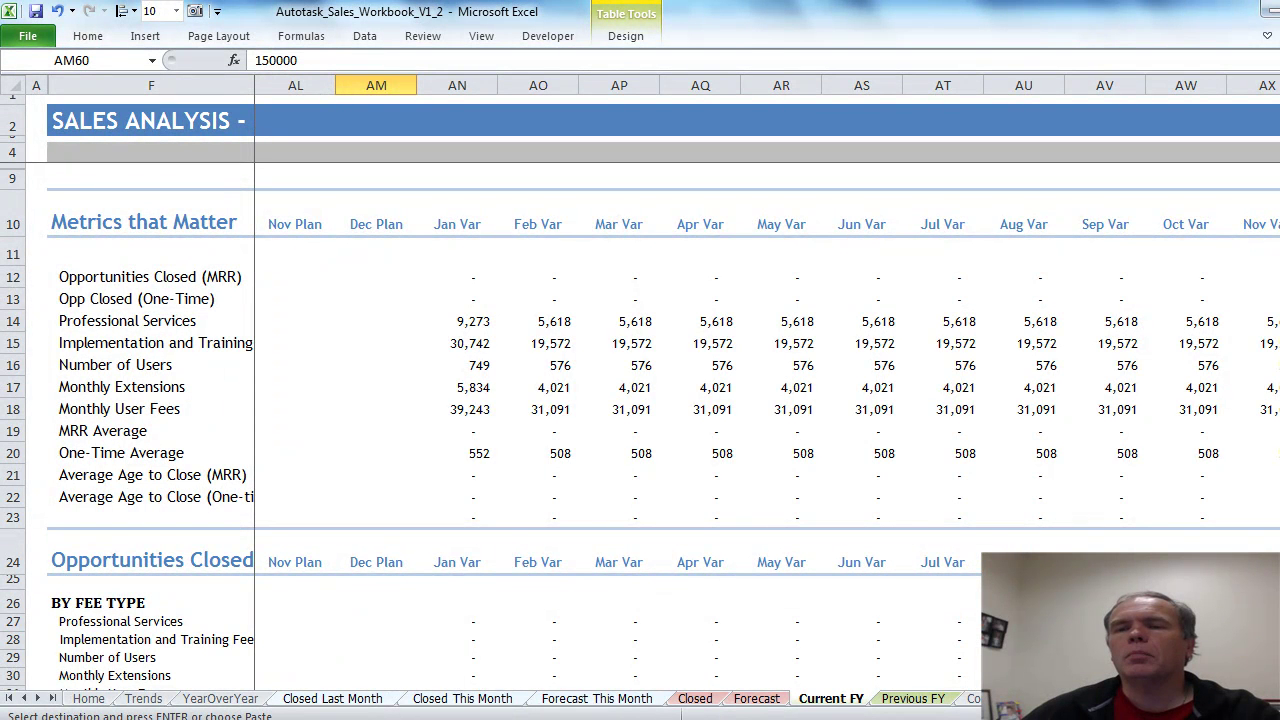
{"action": "scroll", "coordinate": [760, 400], "scroll_direction": "left", "scroll_amount": 5}
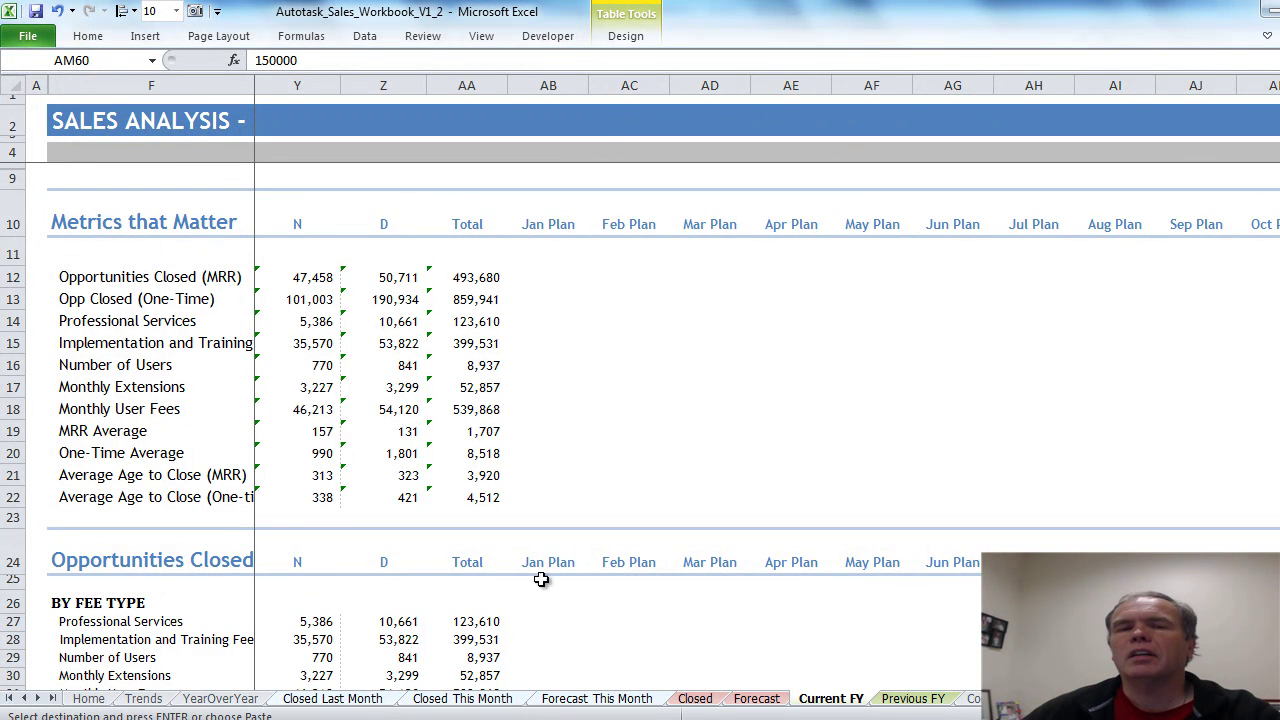
Set the Jan Plan value for Opportunities Closed (MRR) to 50000
{"action": "scroll", "coordinate": [548, 562], "scroll_direction": "down", "scroll_amount": 6}
{"action": "scroll", "coordinate": [548, 540], "scroll_direction": "down", "scroll_amount": 4}
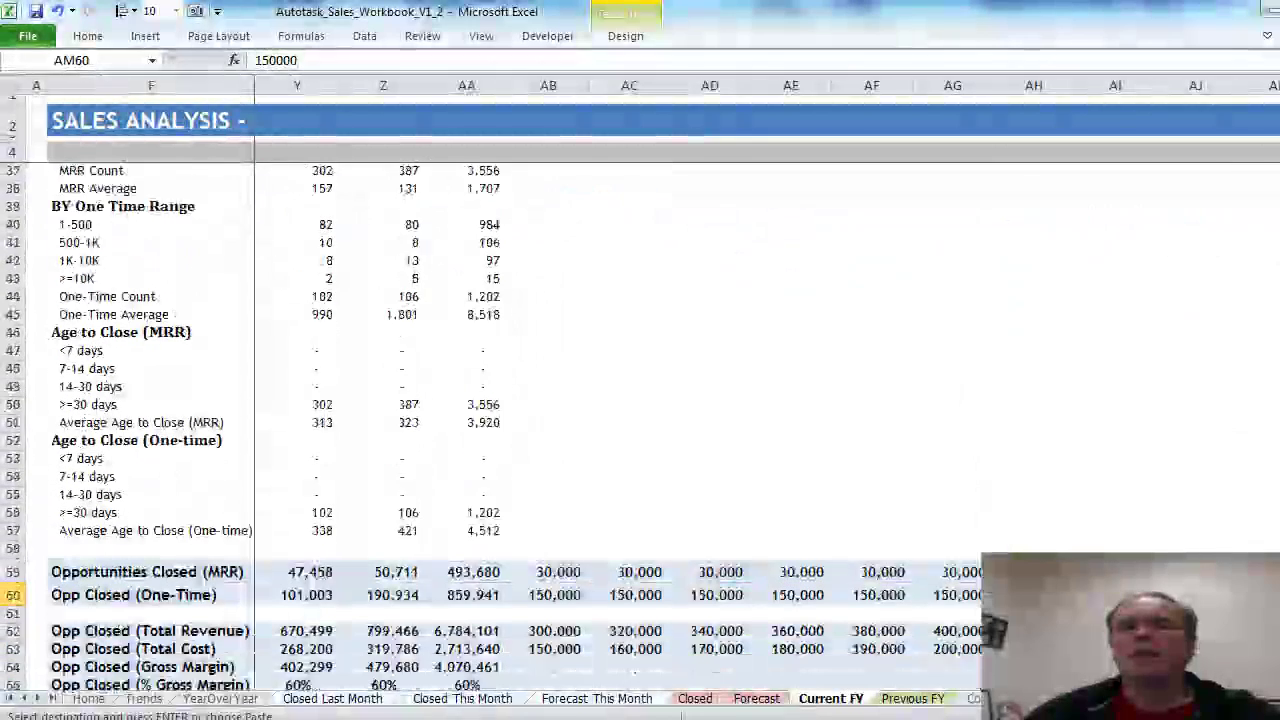
{"action": "left_click", "coordinate": [548, 536]}
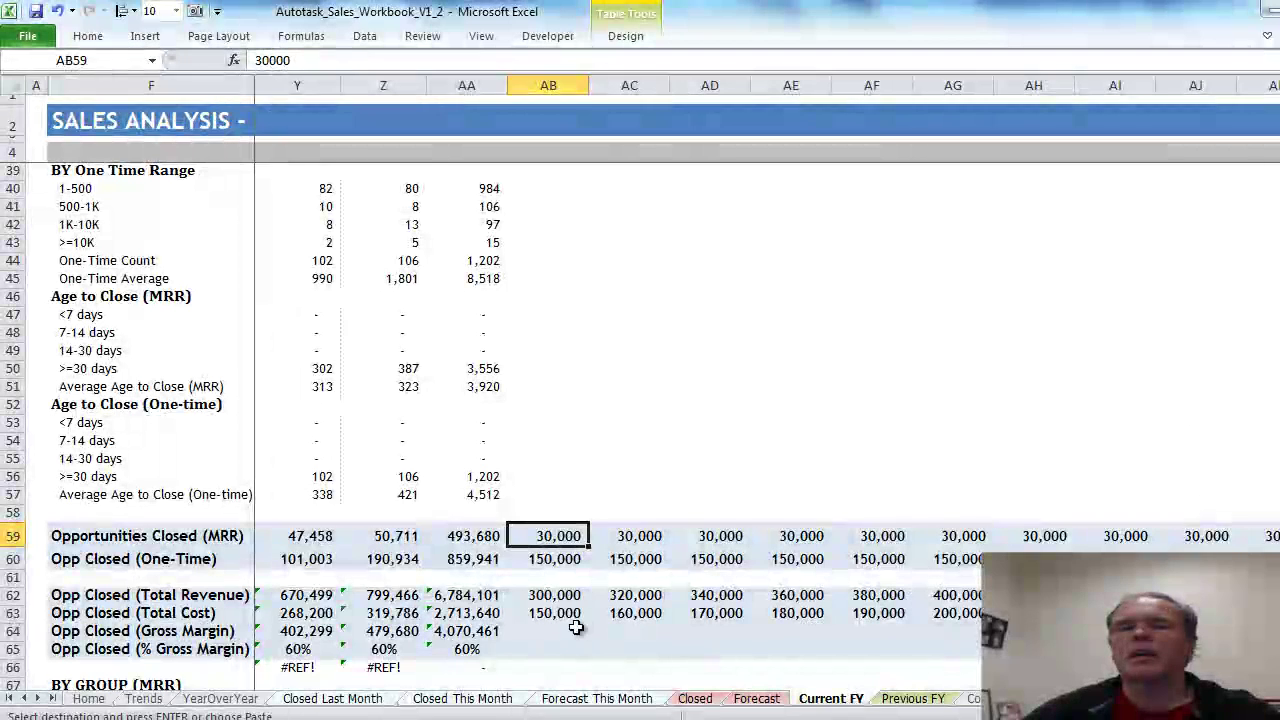
{"action": "type", "text": "50"}
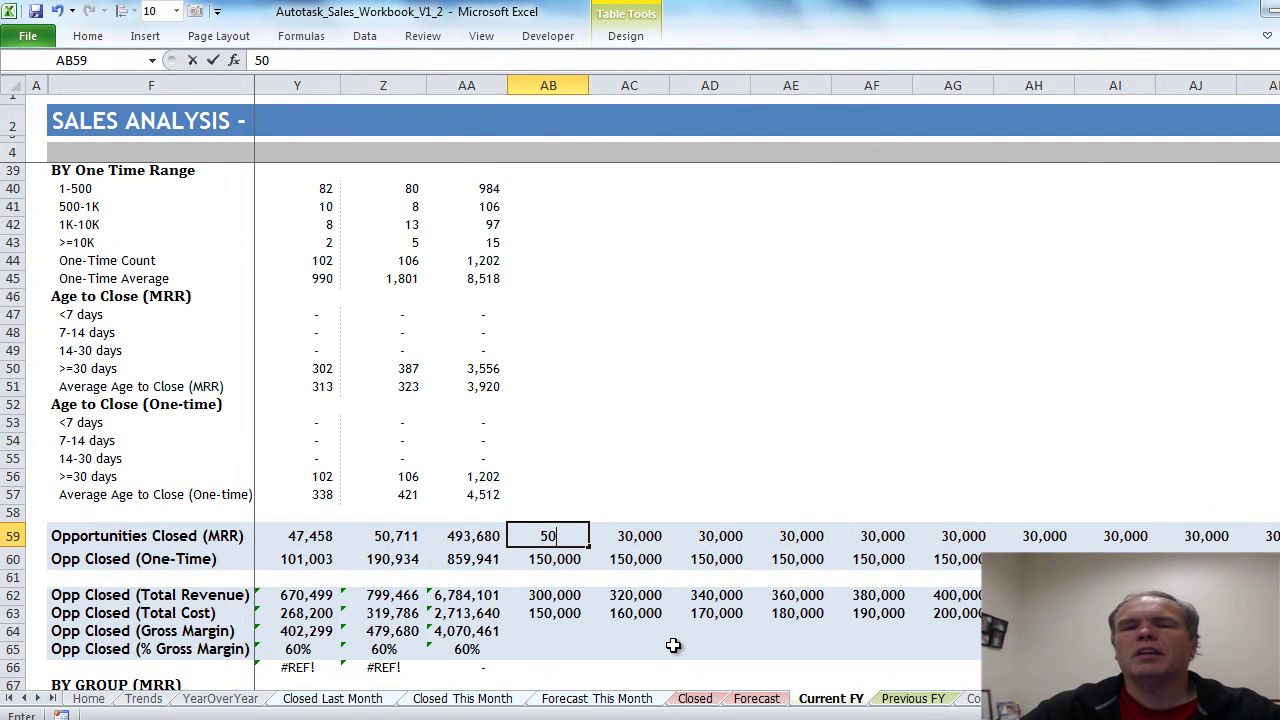
{"action": "type", "text": "000"}
{"action": "key", "text": "Return"}
Check the January plan in the Monthly Revenue vs Plan chart on the Trends sheet, and return to the Current FY analysis
{"action": "left_click", "coordinate": [143, 699]}
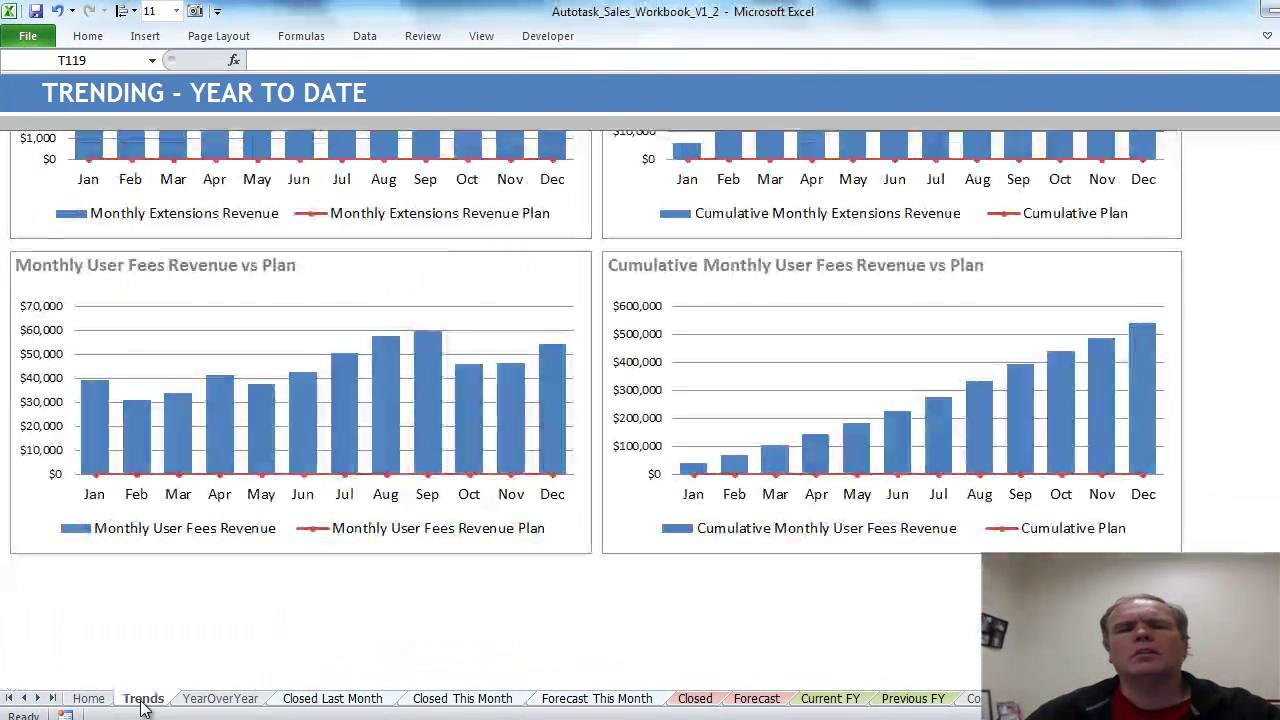
{"action": "scroll", "coordinate": [596, 410], "scroll_direction": "up", "scroll_amount": 15}
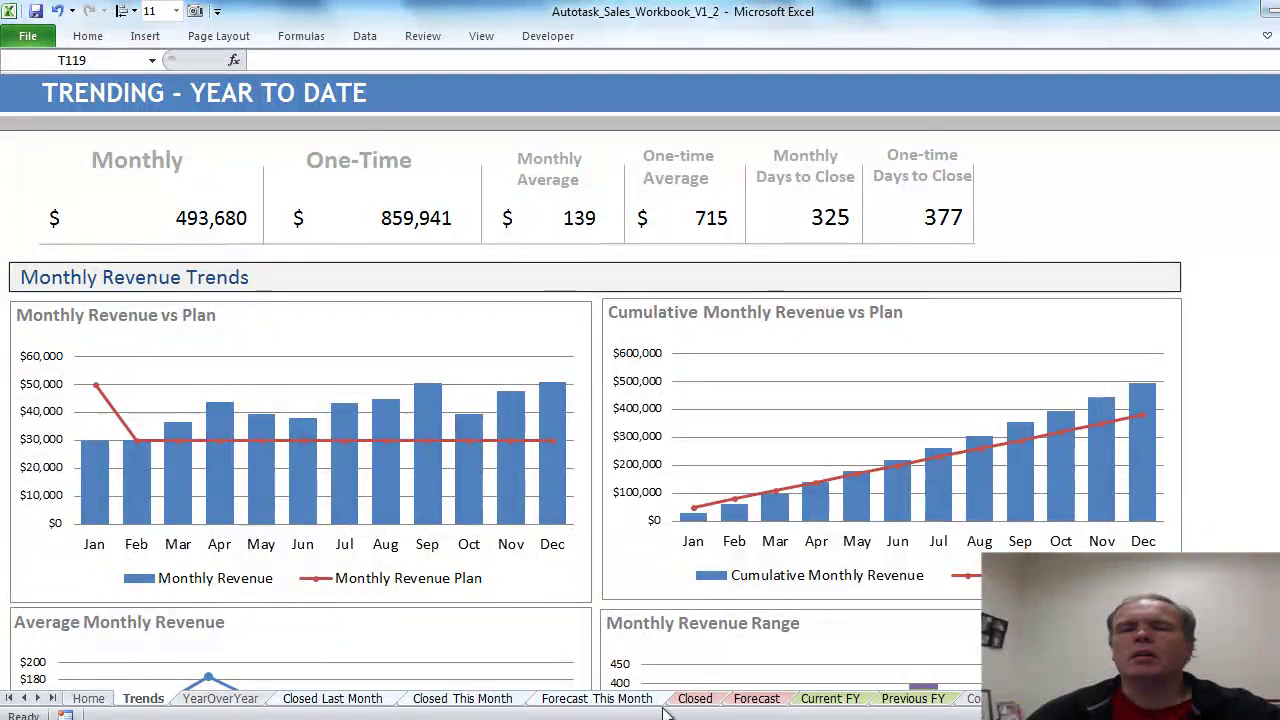
{"action": "left_click", "coordinate": [848, 702]}
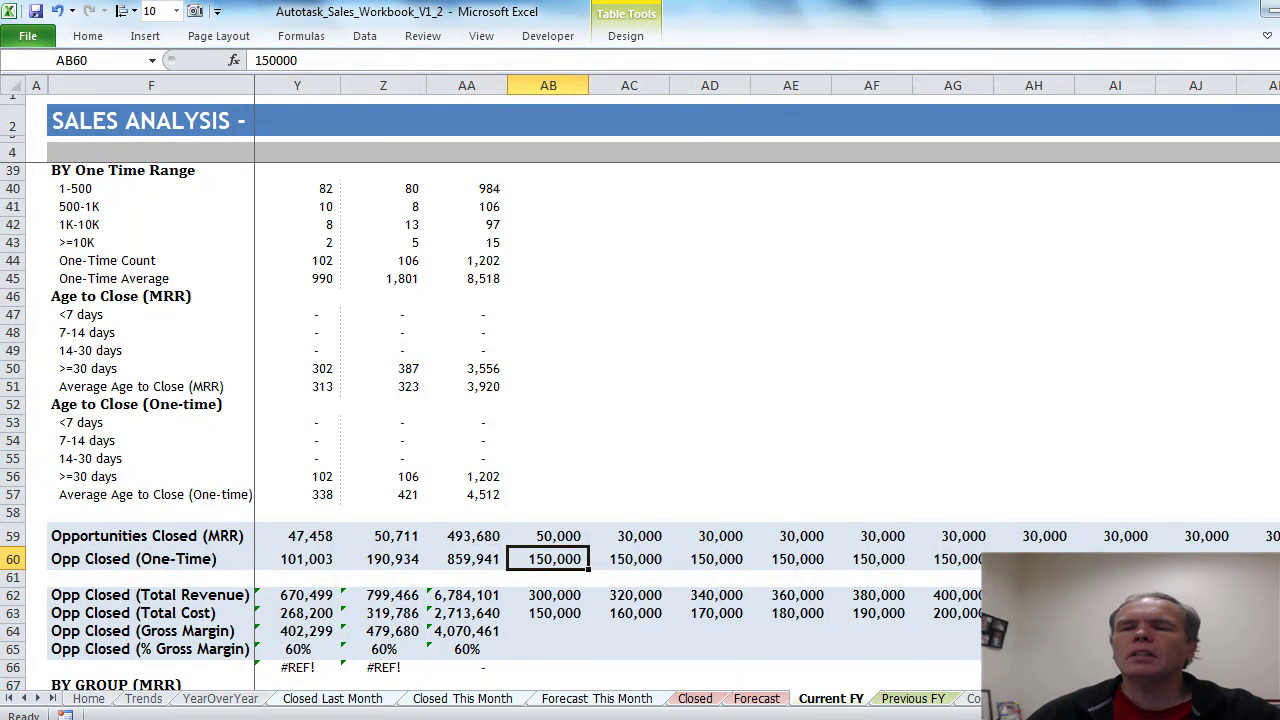
{"action": "scroll", "coordinate": [700, 380], "scroll_direction": "left", "scroll_amount": 6}
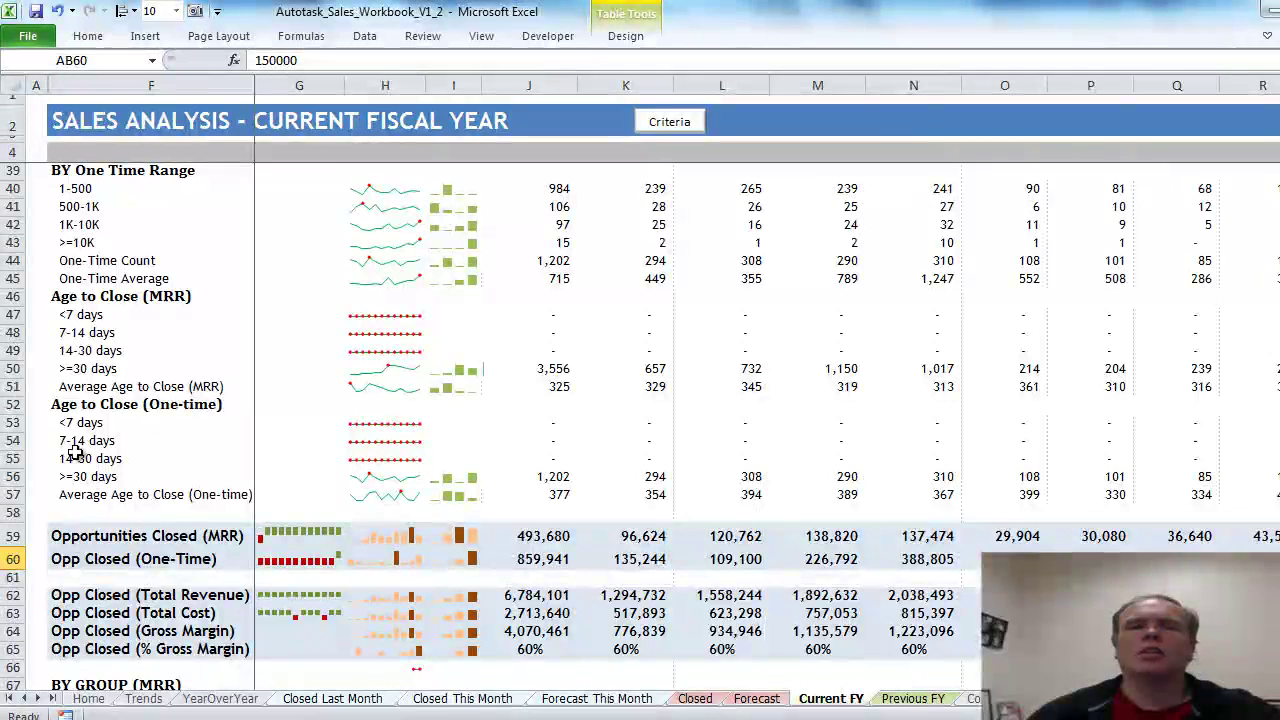
Show the criteria columns on the Current FY sheet and review the MRR, one-time and age-to-close range bounds
{"action": "left_click", "coordinate": [669, 123]}
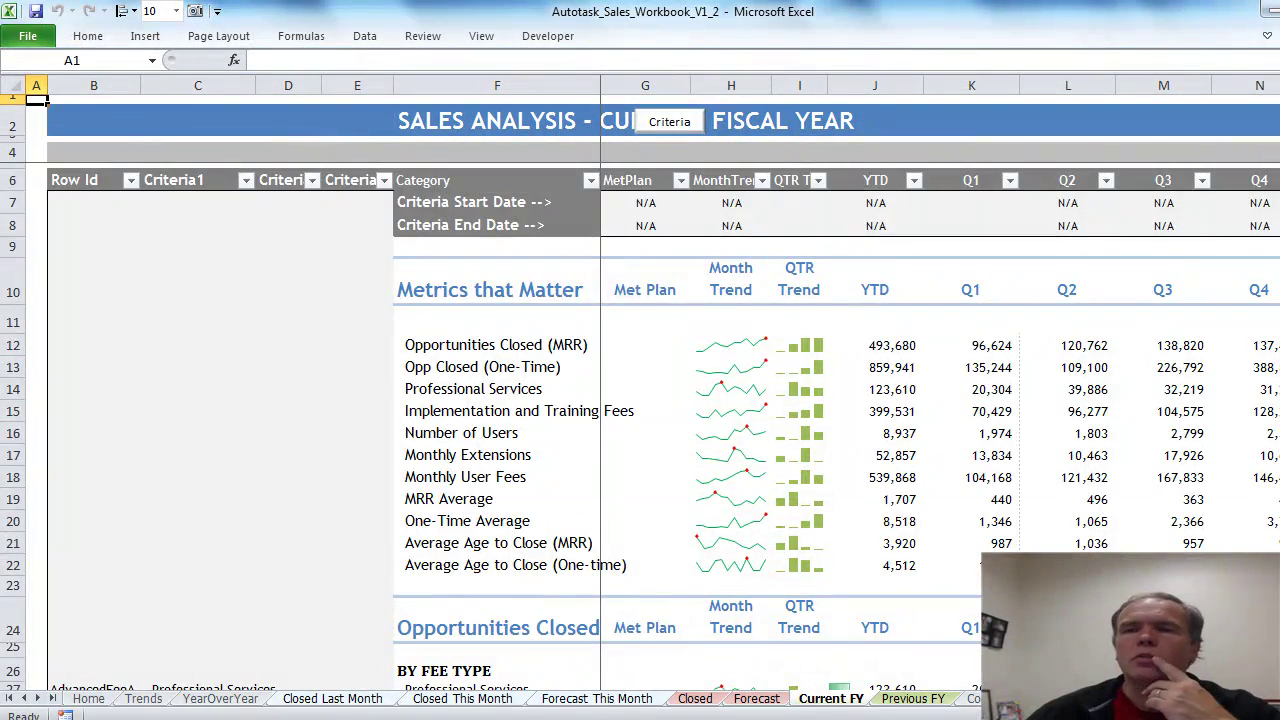
{"action": "scroll", "coordinate": [640, 430], "scroll_direction": "down", "scroll_amount": 15}
{"action": "scroll", "coordinate": [640, 430], "scroll_direction": "up", "scroll_amount": 6}
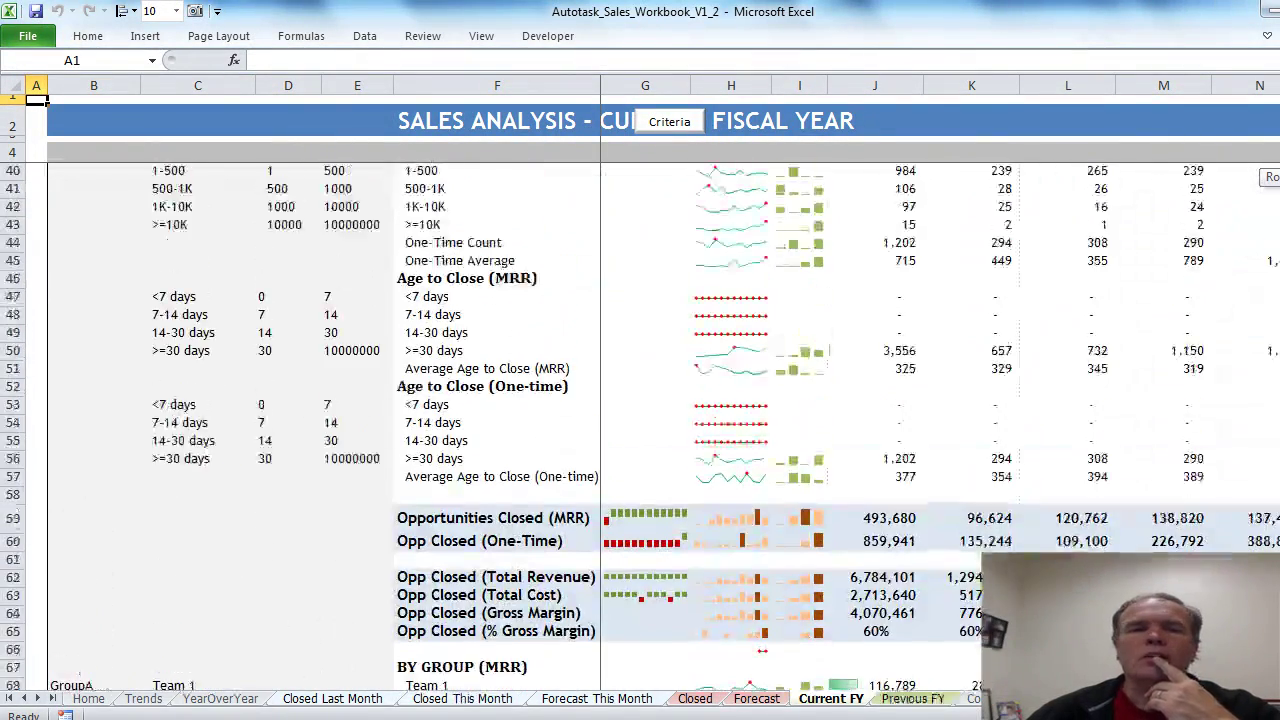
{"action": "scroll", "coordinate": [640, 430], "scroll_direction": "up", "scroll_amount": 1}
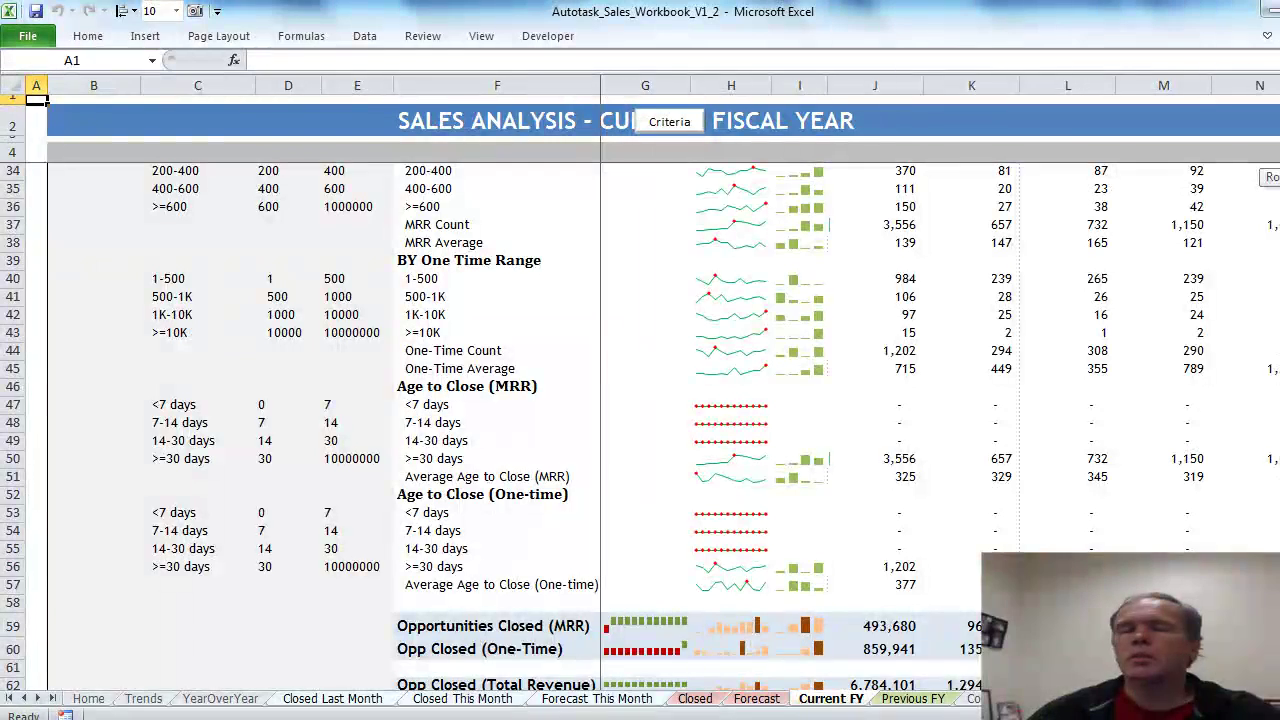
{"action": "scroll", "coordinate": [265, 373], "scroll_direction": "up", "scroll_amount": 2}
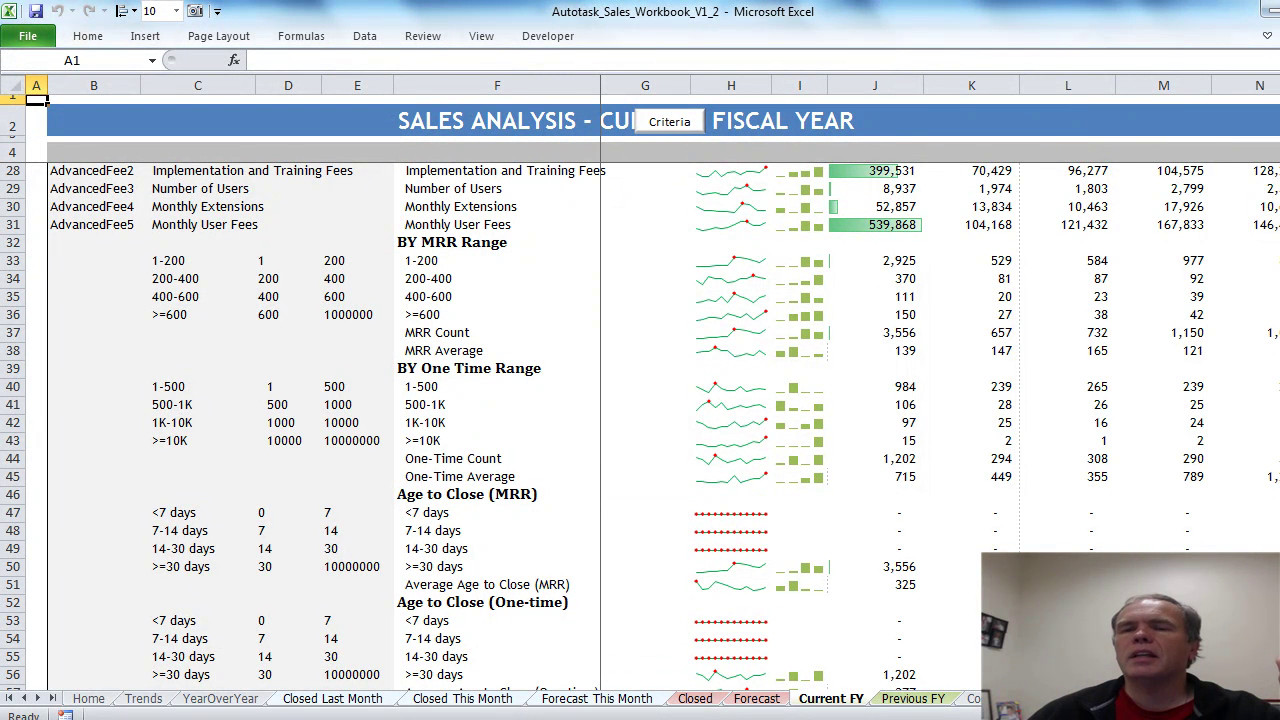
{"action": "scroll", "coordinate": [940, 380], "scroll_direction": "right", "scroll_amount": 4}
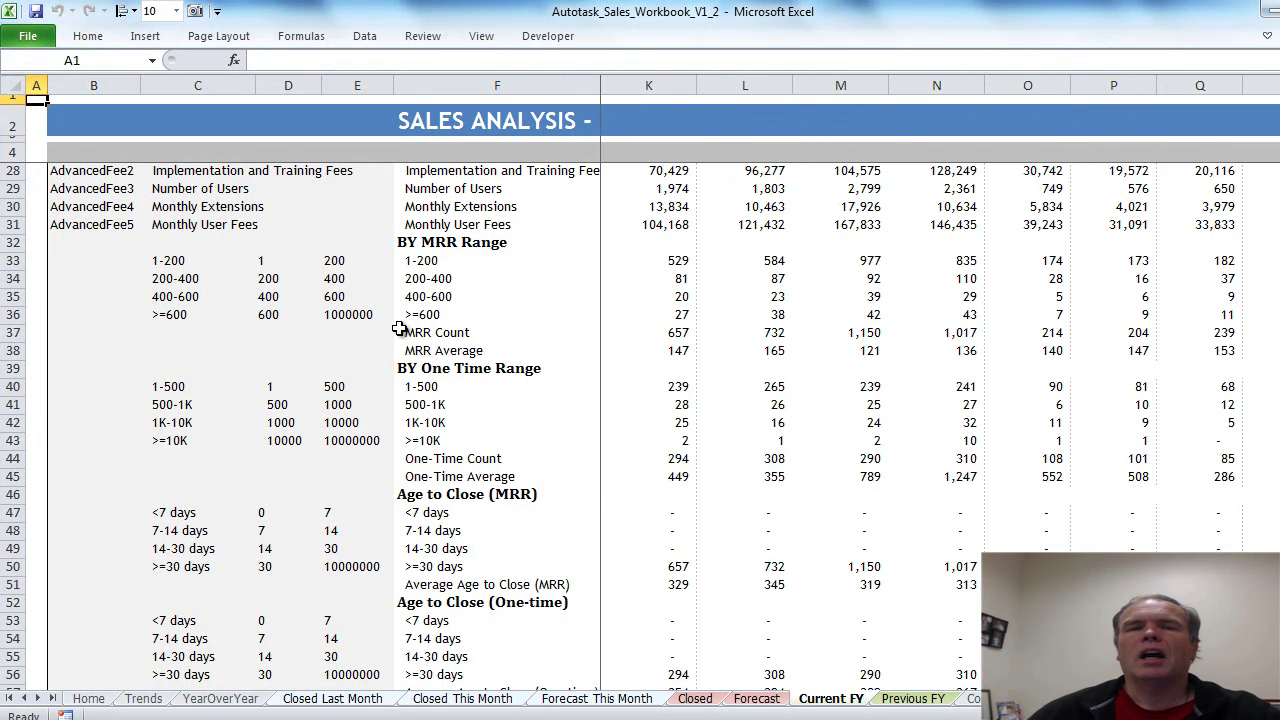
{"action": "scroll", "coordinate": [745, 370], "scroll_direction": "down", "scroll_amount": 3}
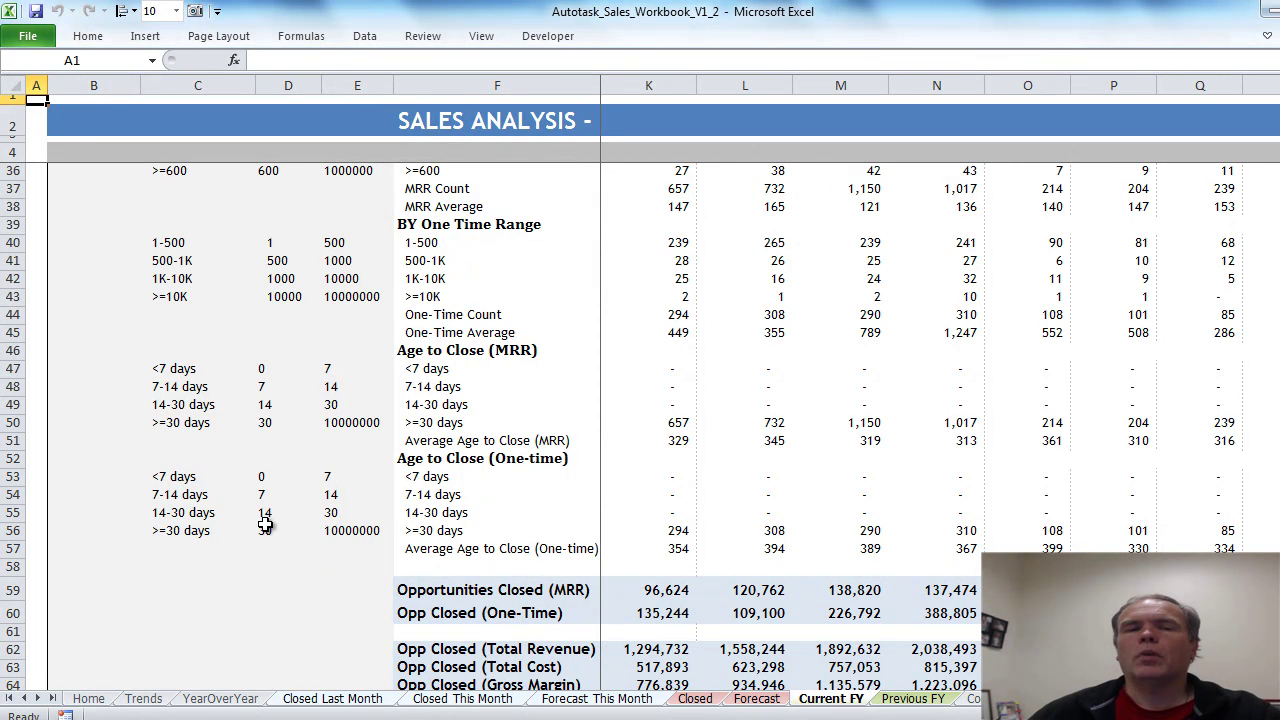
Under Age to Close (One-time), set the first band's upper bound to 60 and the second band's bounds to 60 and 120
{"action": "left_click", "coordinate": [331, 478]}
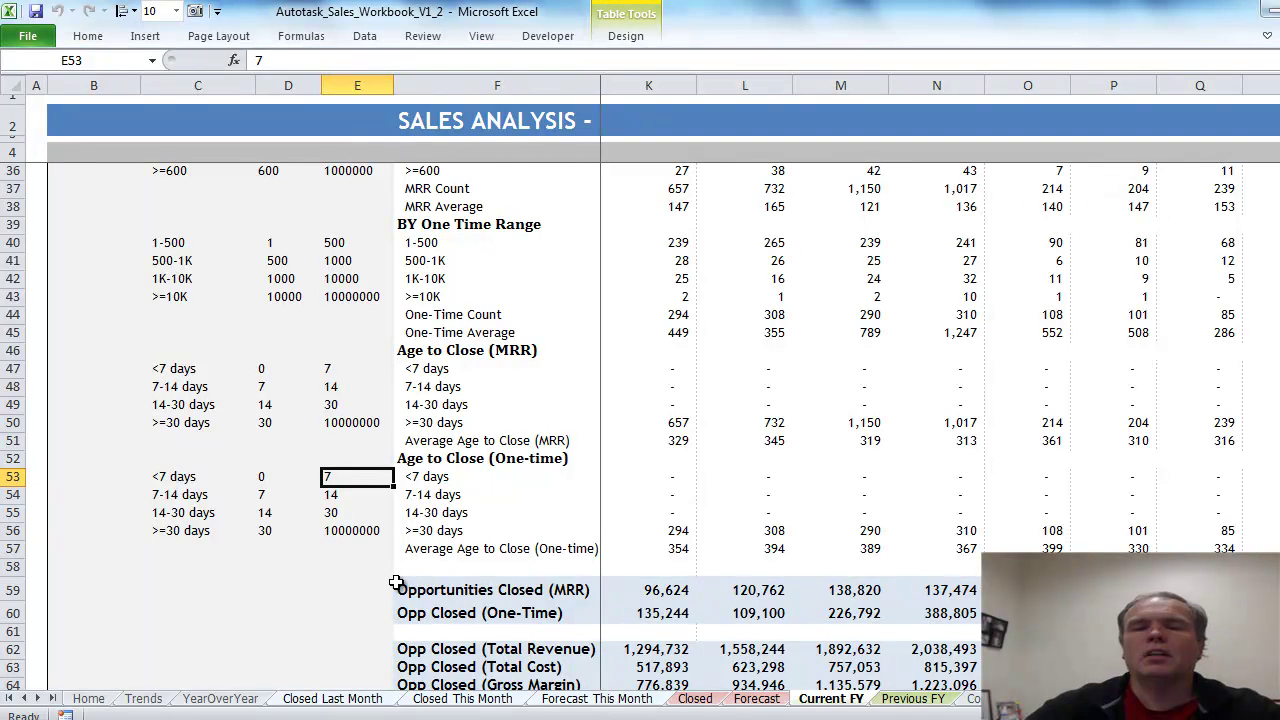
{"action": "type", "text": "60"}
{"action": "key", "text": "Return"}
{"action": "key", "text": "Left"}
{"action": "type", "text": "60"}
{"action": "key", "text": "Right"}
{"action": "type", "text": "120"}
{"action": "key", "text": "Return"}
Set the third one-time age band's bounds to 120 and 300, and the fourth band's lower bound to 300
{"action": "key", "text": "Left"}
{"action": "type", "text": "12"}
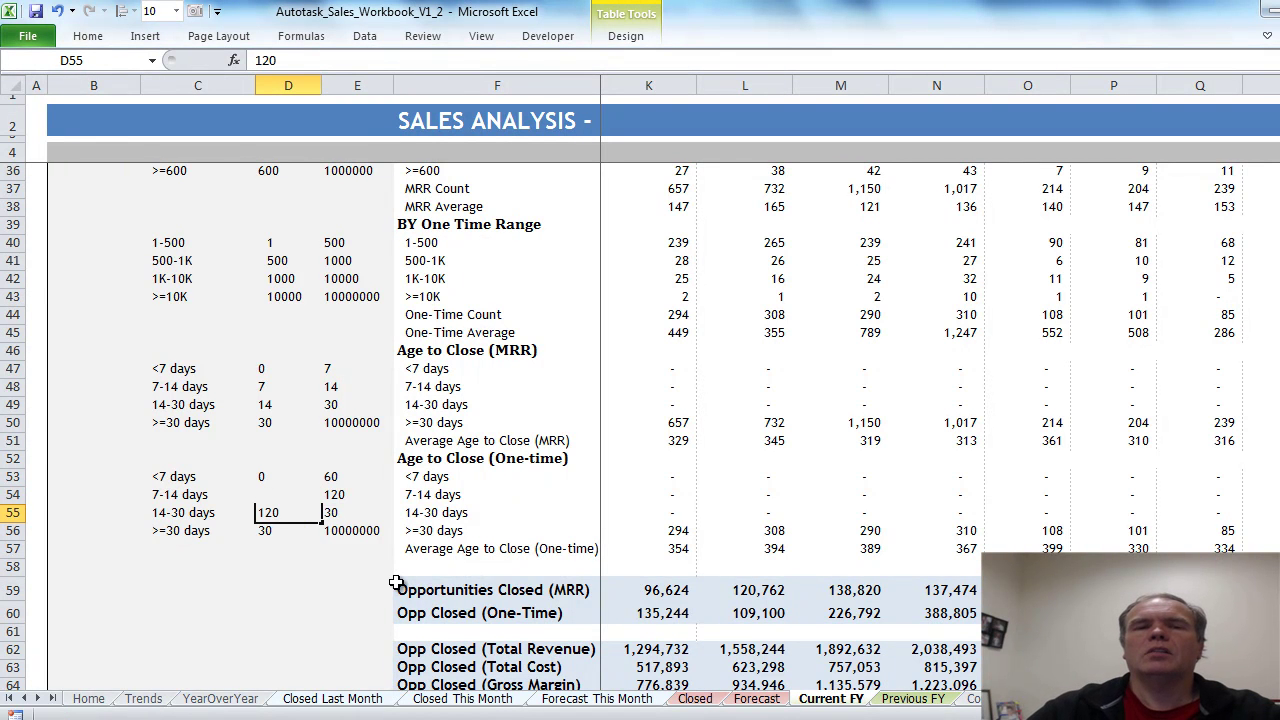
{"action": "key", "text": "Right"}
{"action": "type", "text": "4"}
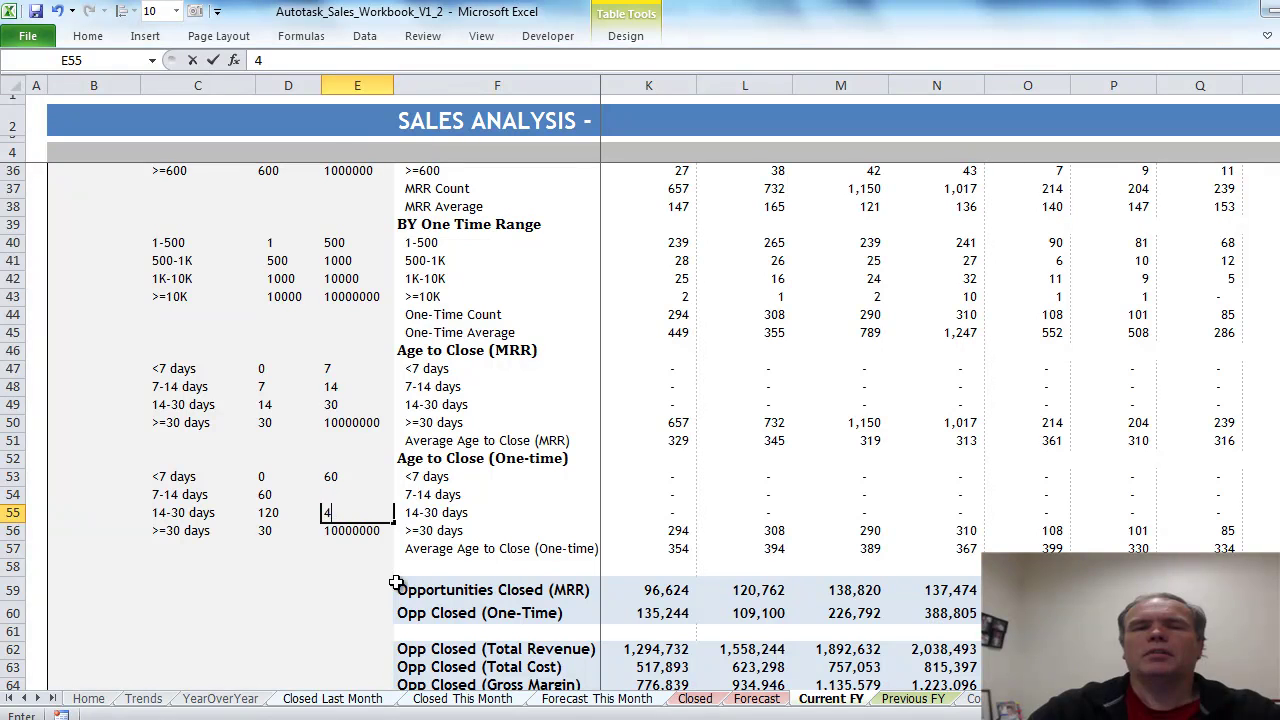
{"action": "key", "text": "Return"}
{"action": "key", "text": "Left"}
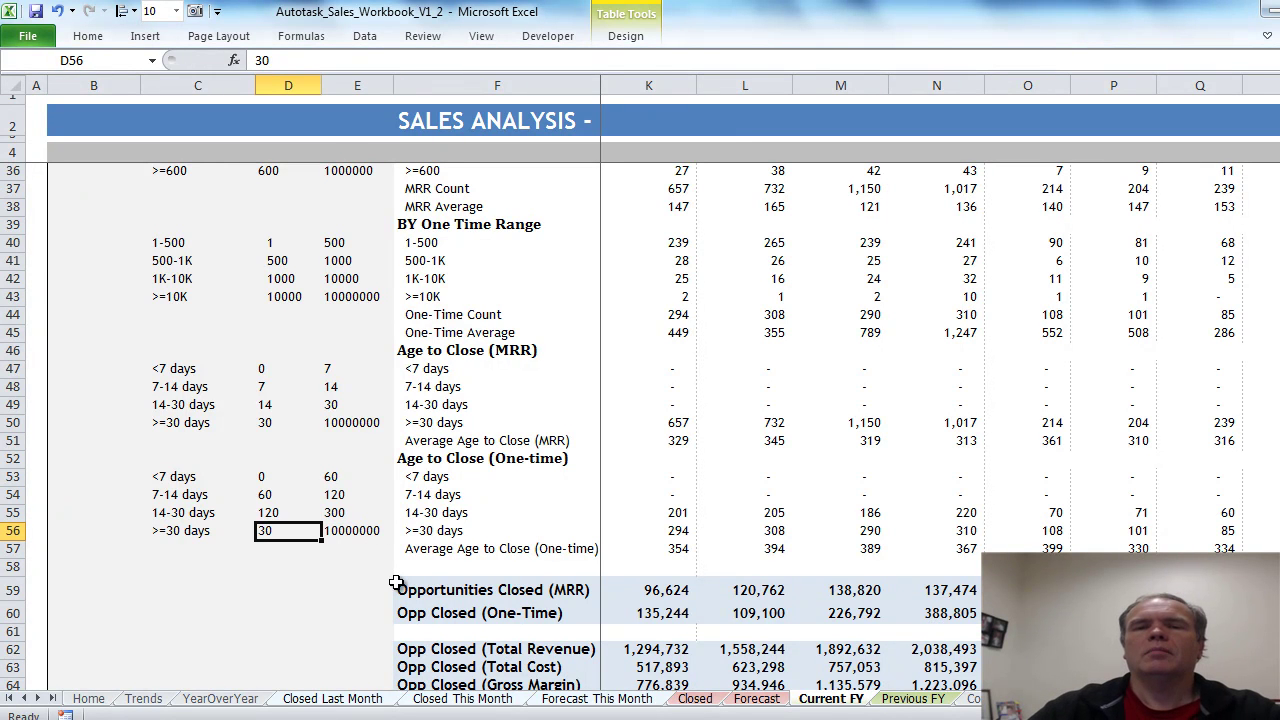
{"action": "type", "text": "40"}
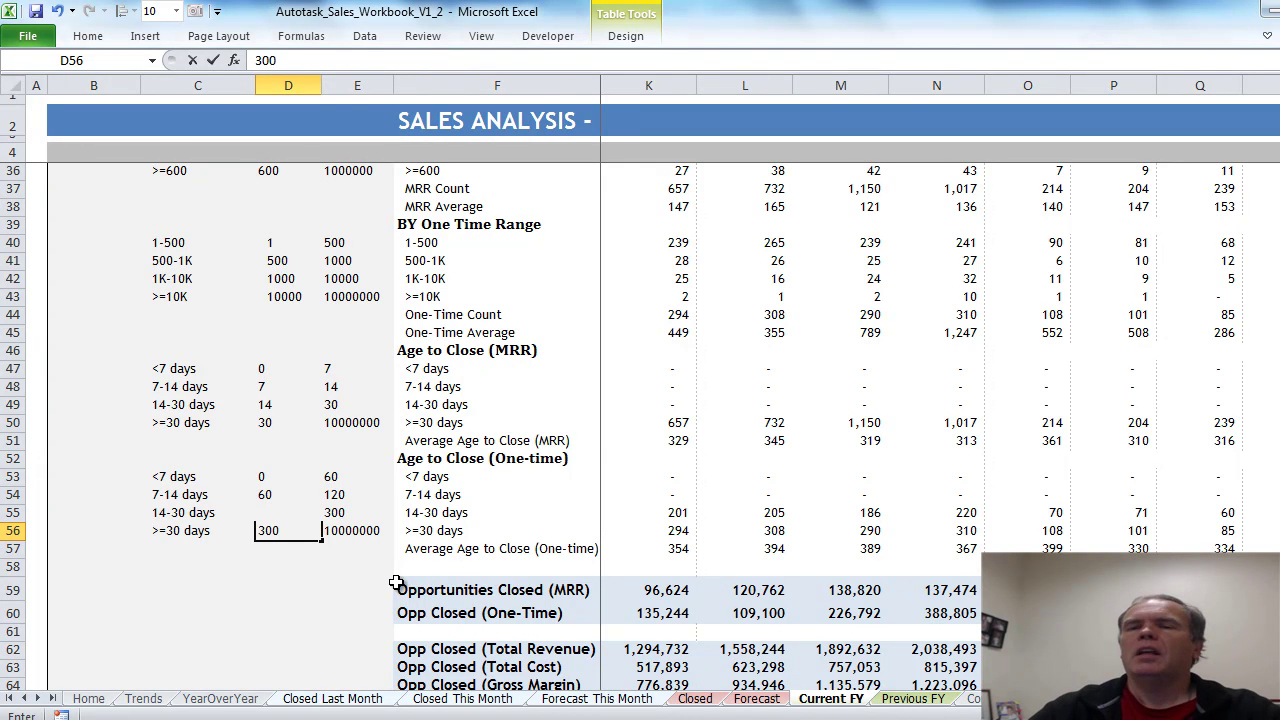
{"action": "key", "text": "Return"}
Rename the third one-time age band's criteria label to "120-300 days"
{"action": "key", "text": "Down"}
{"action": "key", "text": "Up"}
{"action": "key", "text": "Up"}
{"action": "key", "text": "Up"}
{"action": "key", "text": "Left"}
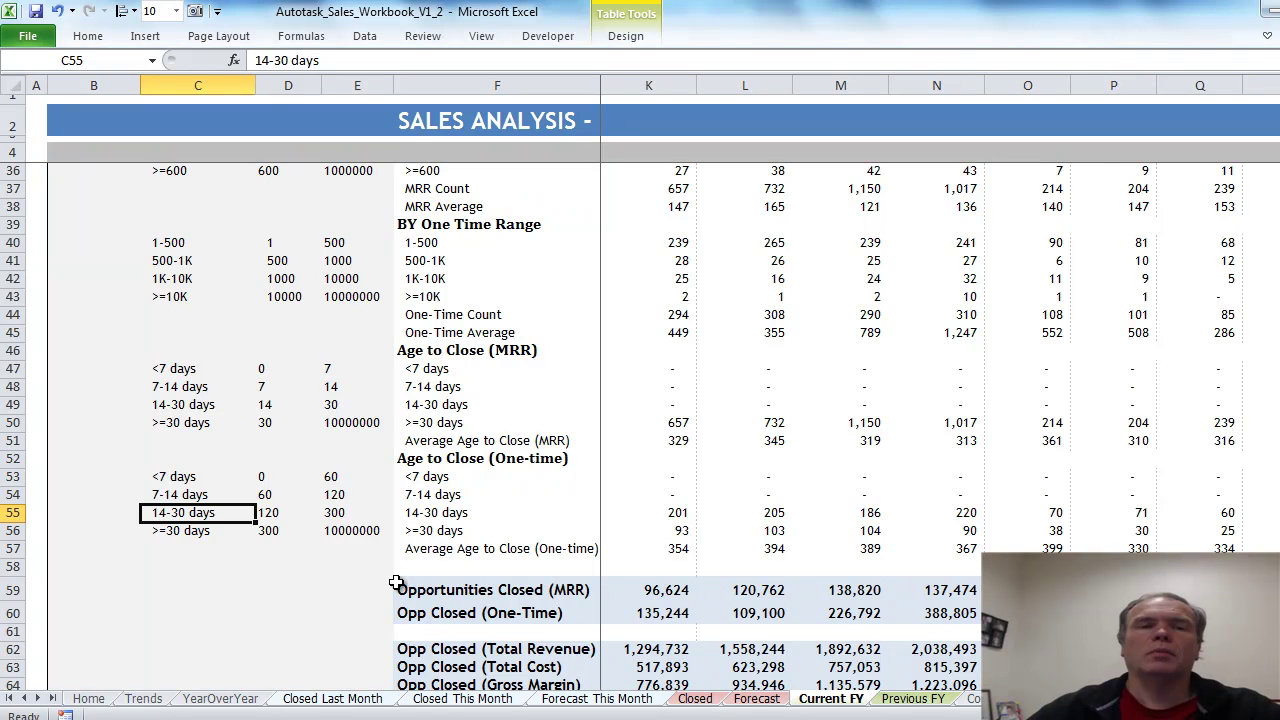
{"action": "left_click", "coordinate": [263, 60]}
{"action": "key", "text": "BackSpace"}
{"action": "type", "text": "2-30"}
{"action": "key", "text": "BackSpace"}
{"action": "type", "text": "0"}
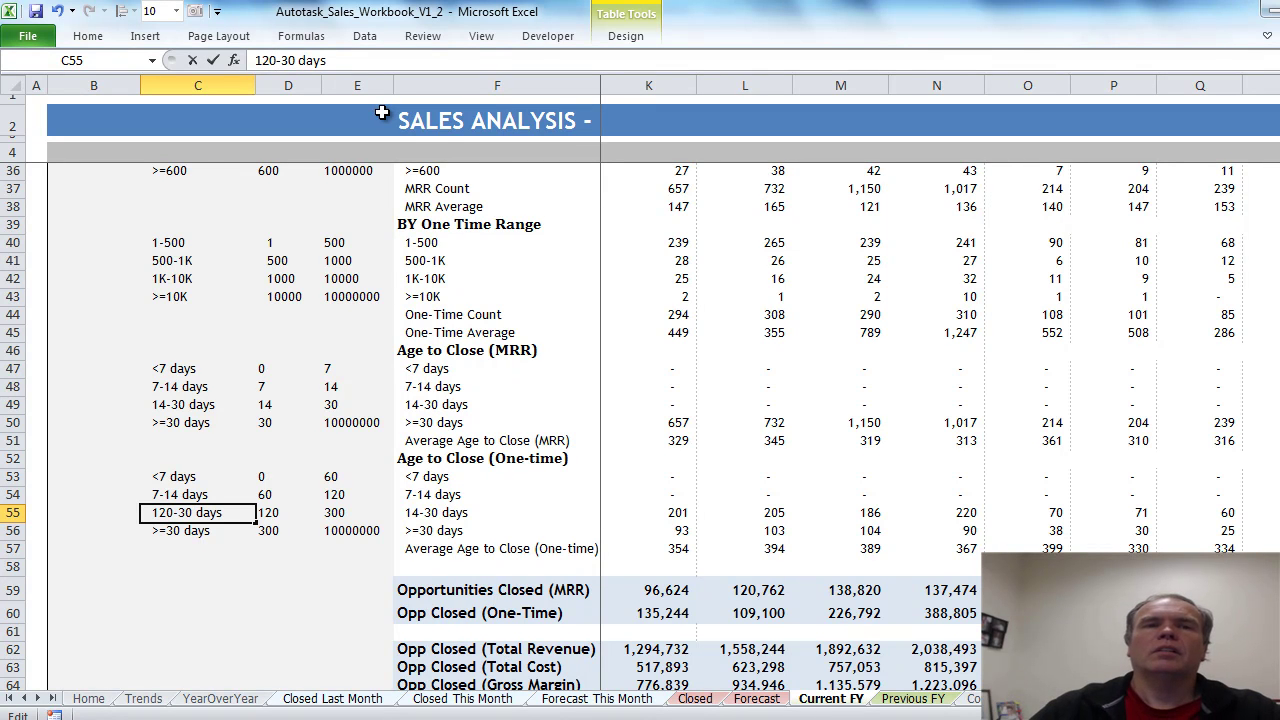
{"action": "type", "text": "0"}
{"action": "key", "text": "Return"}
Rename the second one-time age band's criteria label to "60-120 days"
{"action": "key", "text": "Up"}
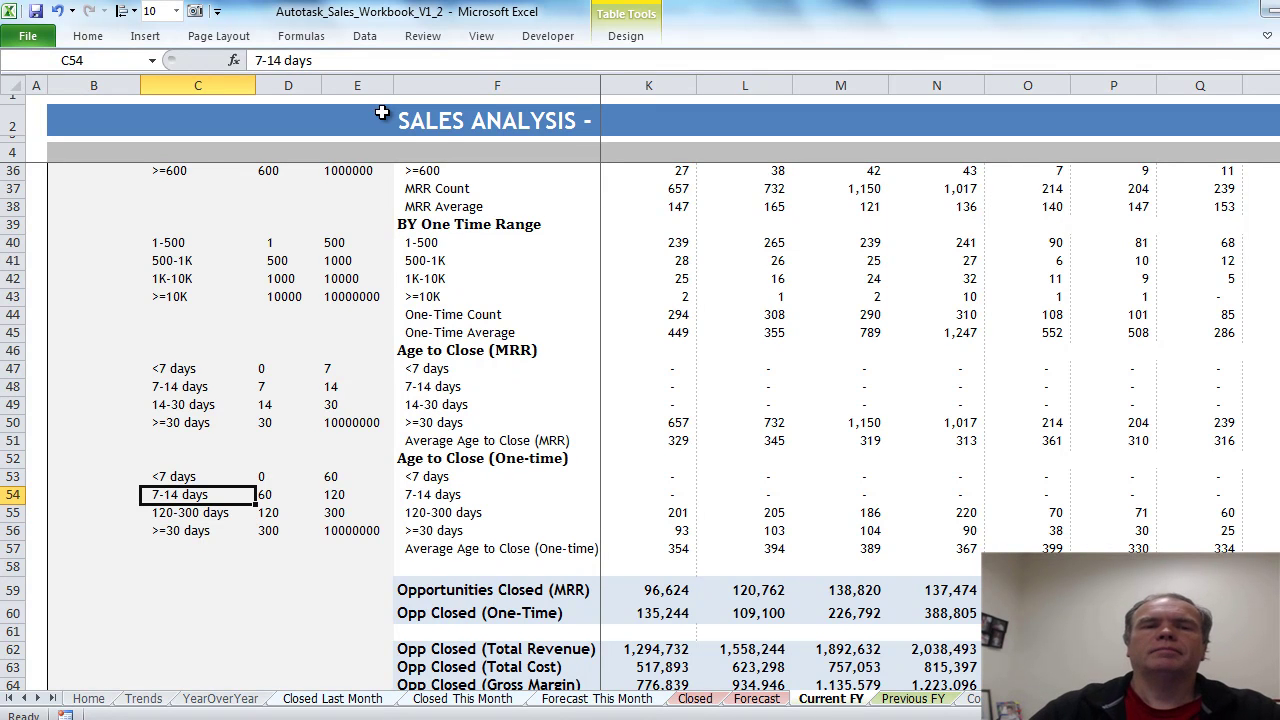
{"action": "left_click", "coordinate": [259, 62]}
{"action": "key", "text": "Delete"}
{"action": "type", "text": "60-"}
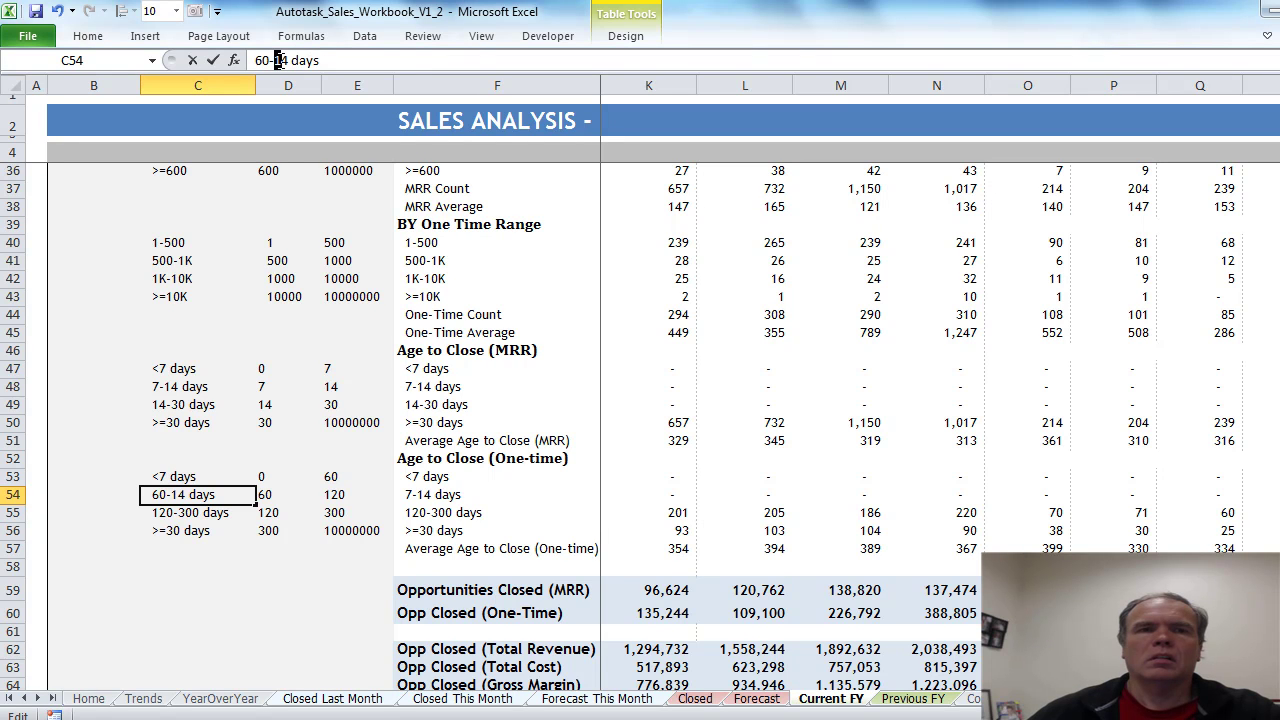
{"action": "type", "text": "120"}
{"action": "key", "text": "Return"}
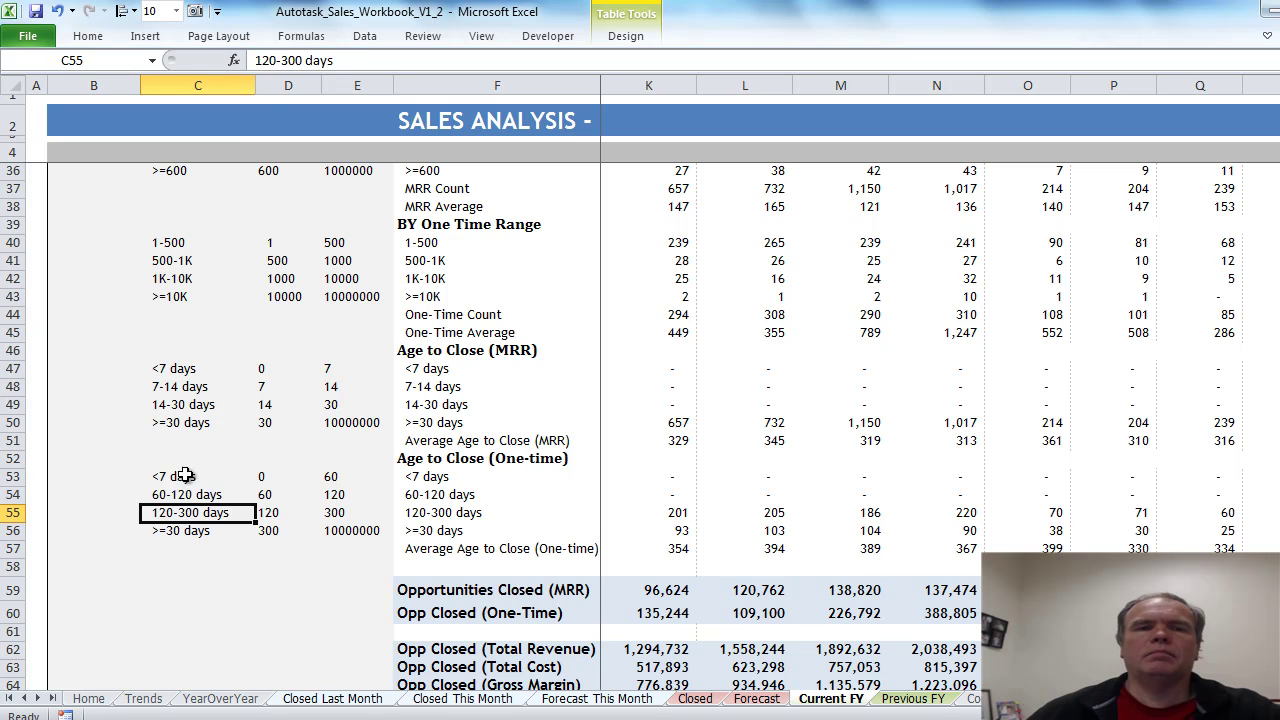
Rename the first one-time age band's label to "<60 days" and the last band's label to ">=300 days"
{"action": "left_click", "coordinate": [186, 477]}
{"action": "double_click", "coordinate": [267, 60]}
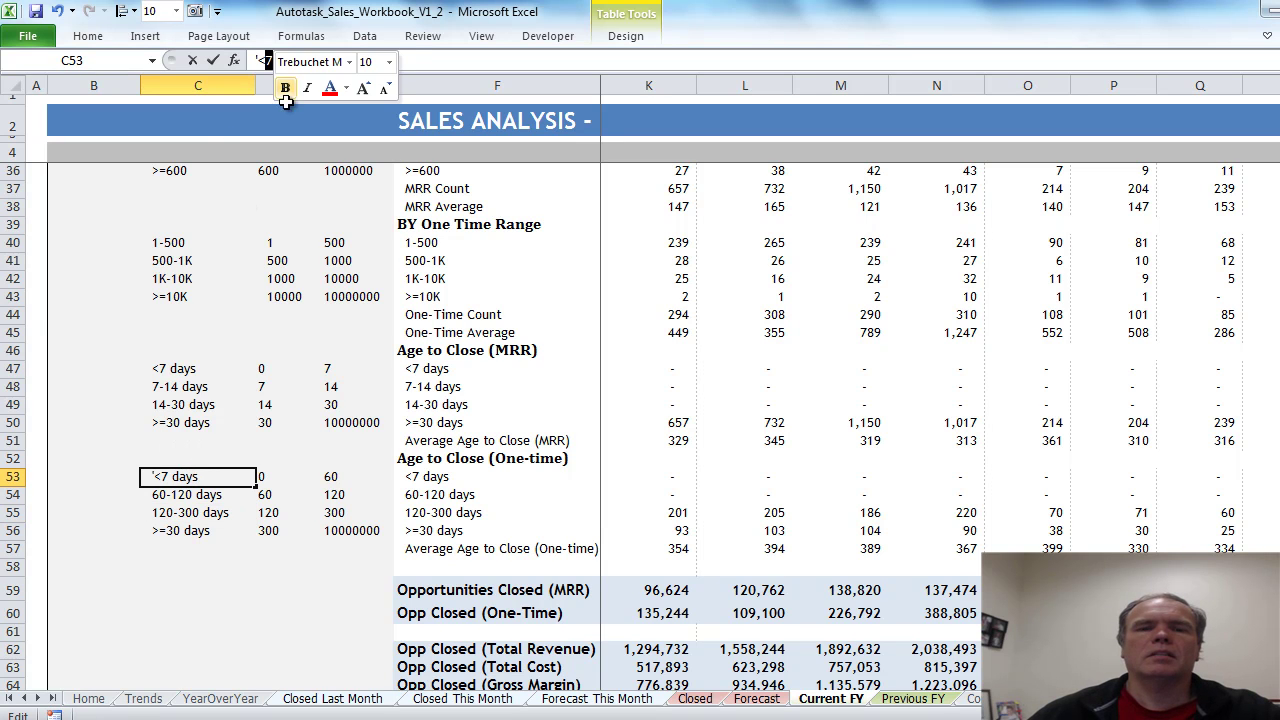
{"action": "type", "text": "60"}
{"action": "key", "text": "Return"}
{"action": "key", "text": "Down"}
{"action": "key", "text": "Down"}
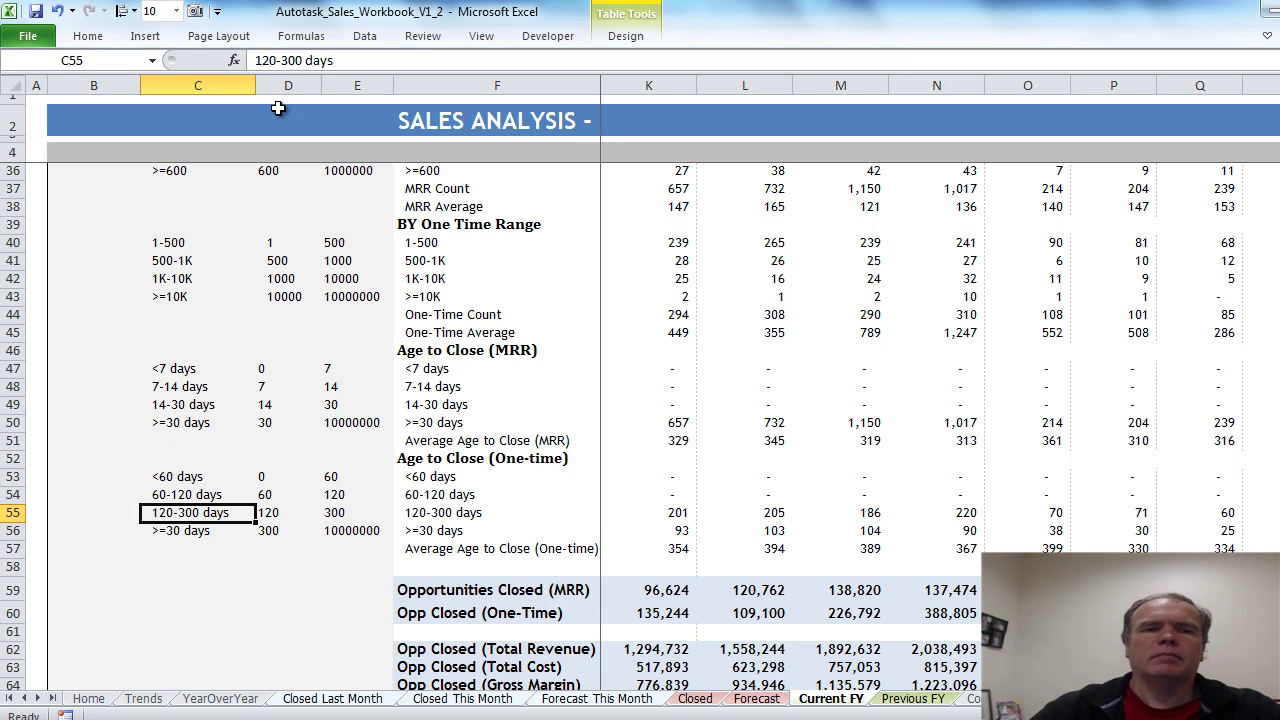
{"action": "left_click", "coordinate": [281, 60]}
{"action": "type", "text": "0"}
{"action": "key", "text": "Return"}
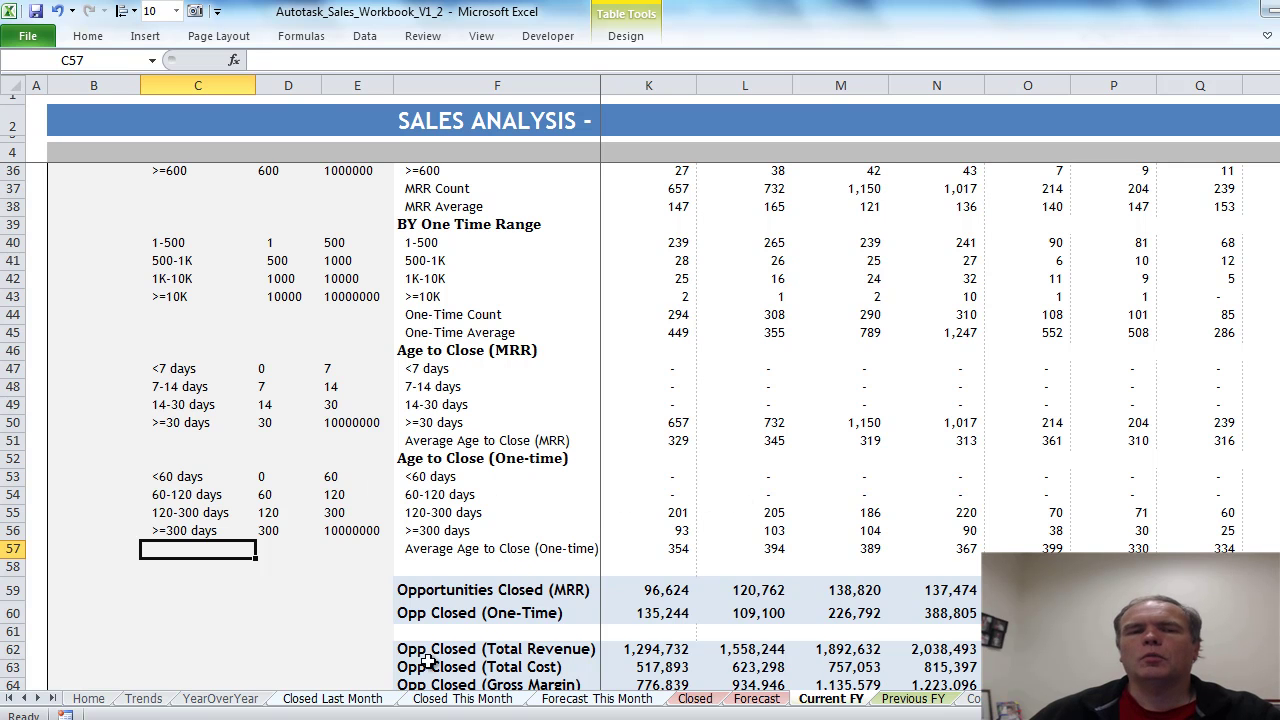
Examine the Age to Close One-Time Revenue Range chart on the Trends sheet, checking the December bands
{"action": "left_click", "coordinate": [144, 699]}
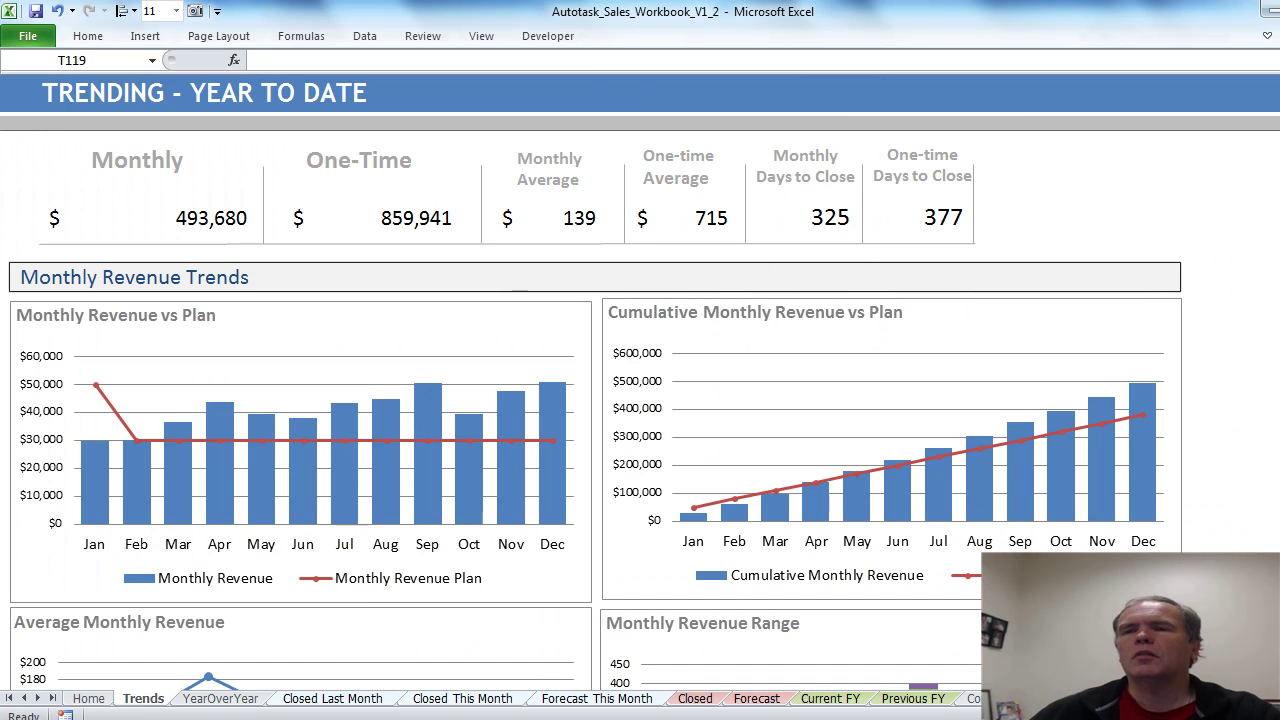
{"action": "scroll", "coordinate": [595, 400], "scroll_direction": "down", "scroll_amount": 15}
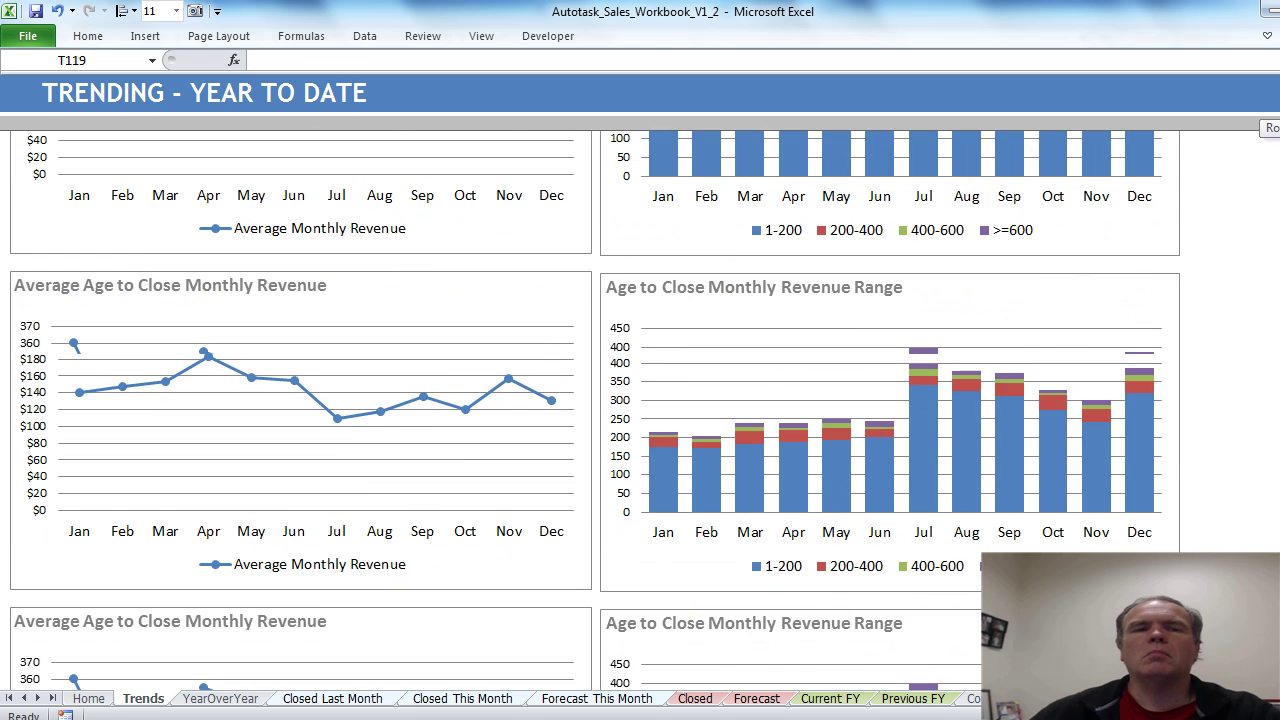
{"action": "scroll", "coordinate": [596, 413], "scroll_direction": "down", "scroll_amount": 3}
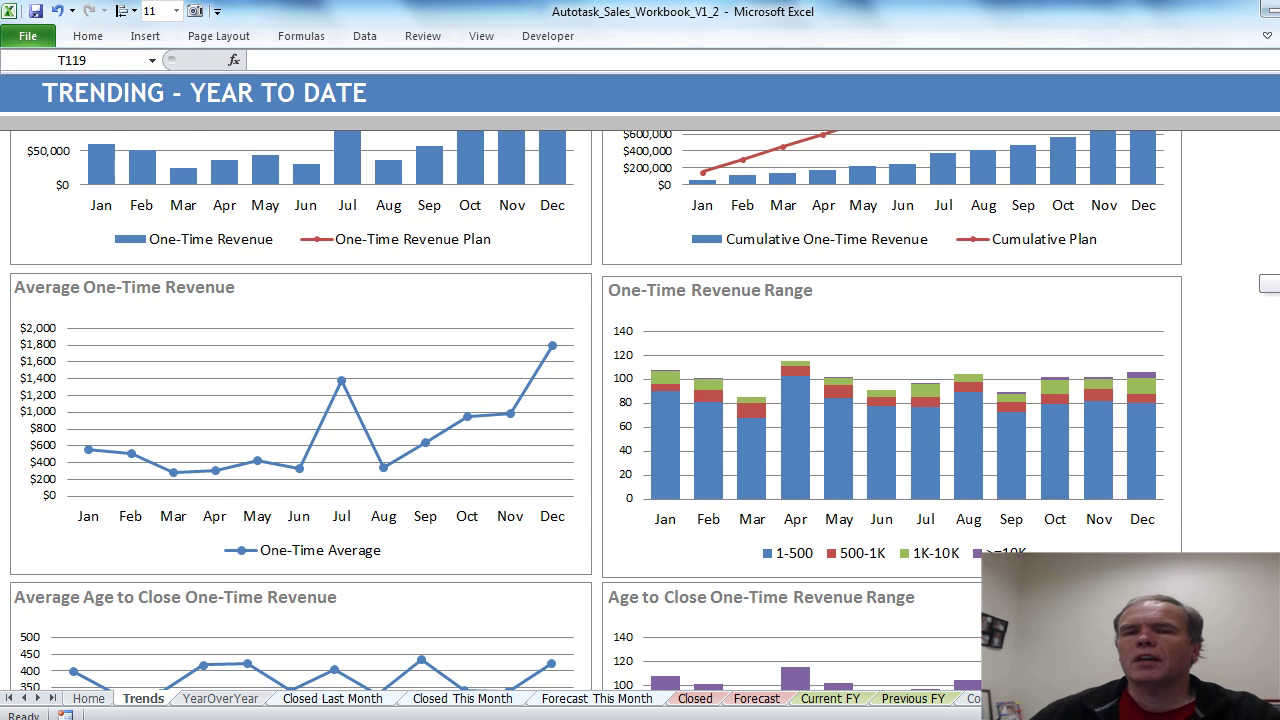
{"action": "scroll", "coordinate": [596, 410], "scroll_direction": "down", "scroll_amount": 4}
{"action": "scroll", "coordinate": [596, 410], "scroll_direction": "down", "scroll_amount": 1}
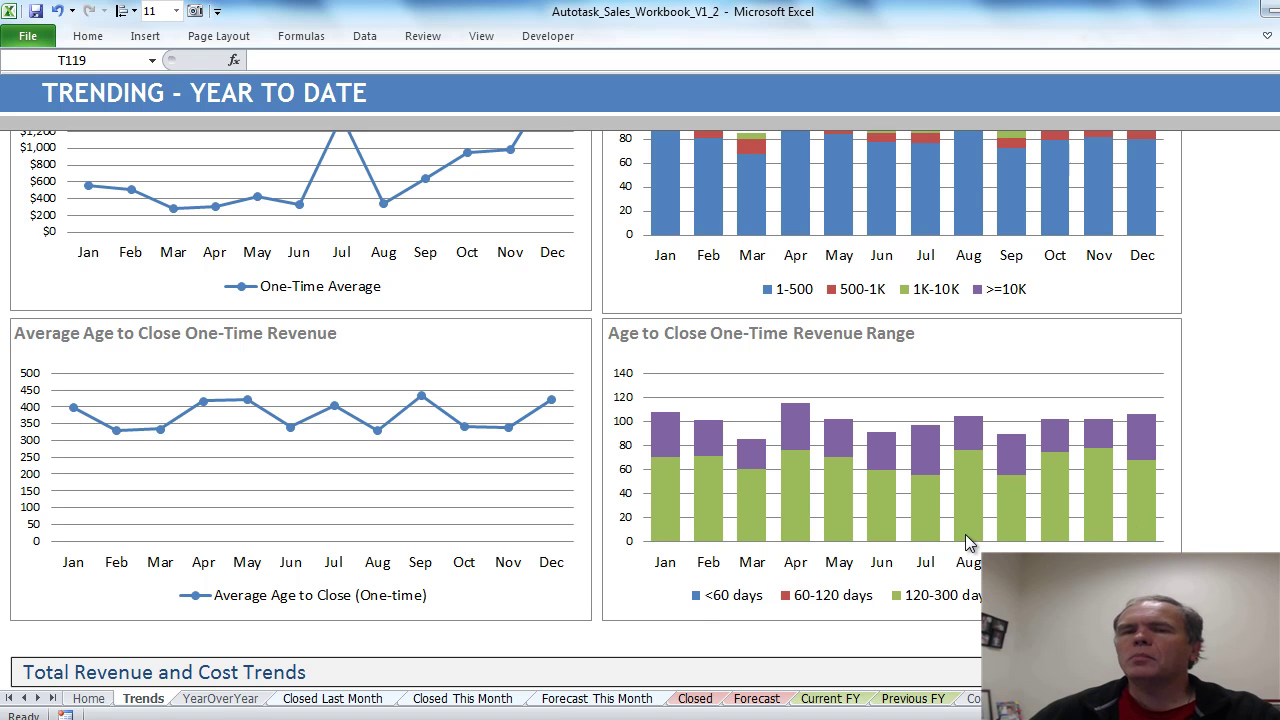
{"action": "mouse_move", "coordinate": [1145, 513]}
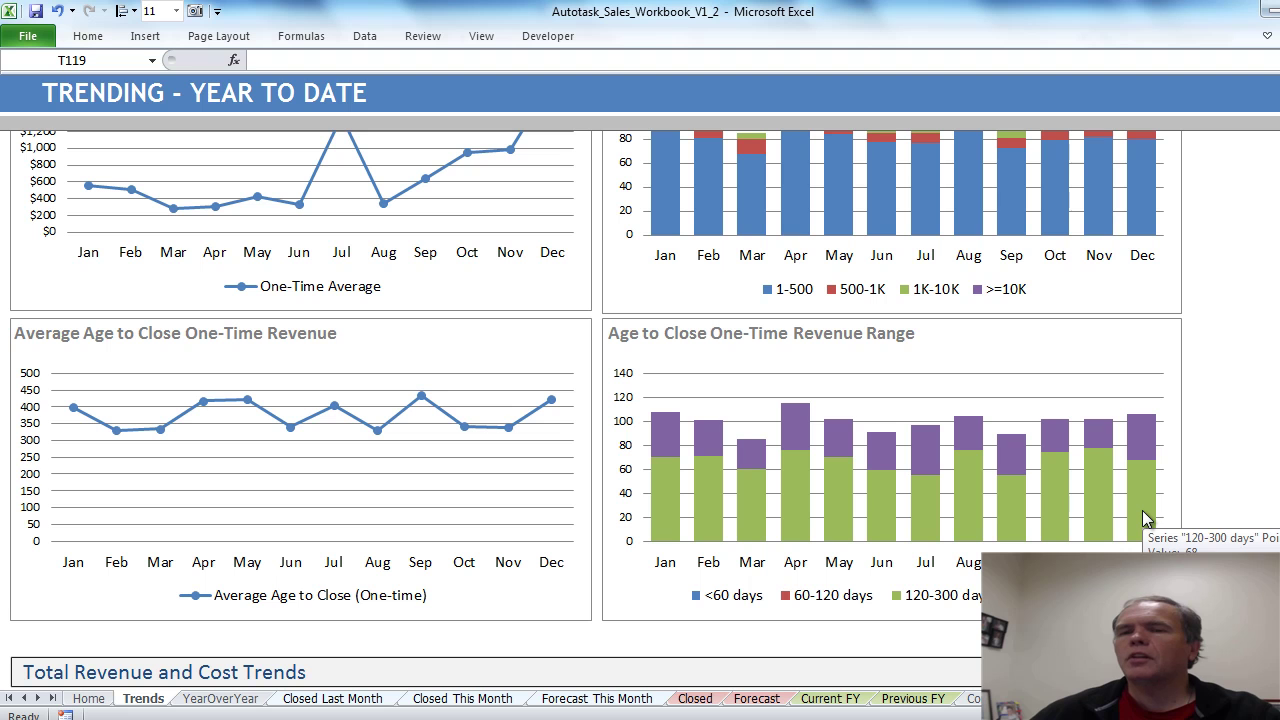
{"action": "mouse_move", "coordinate": [1146, 452]}
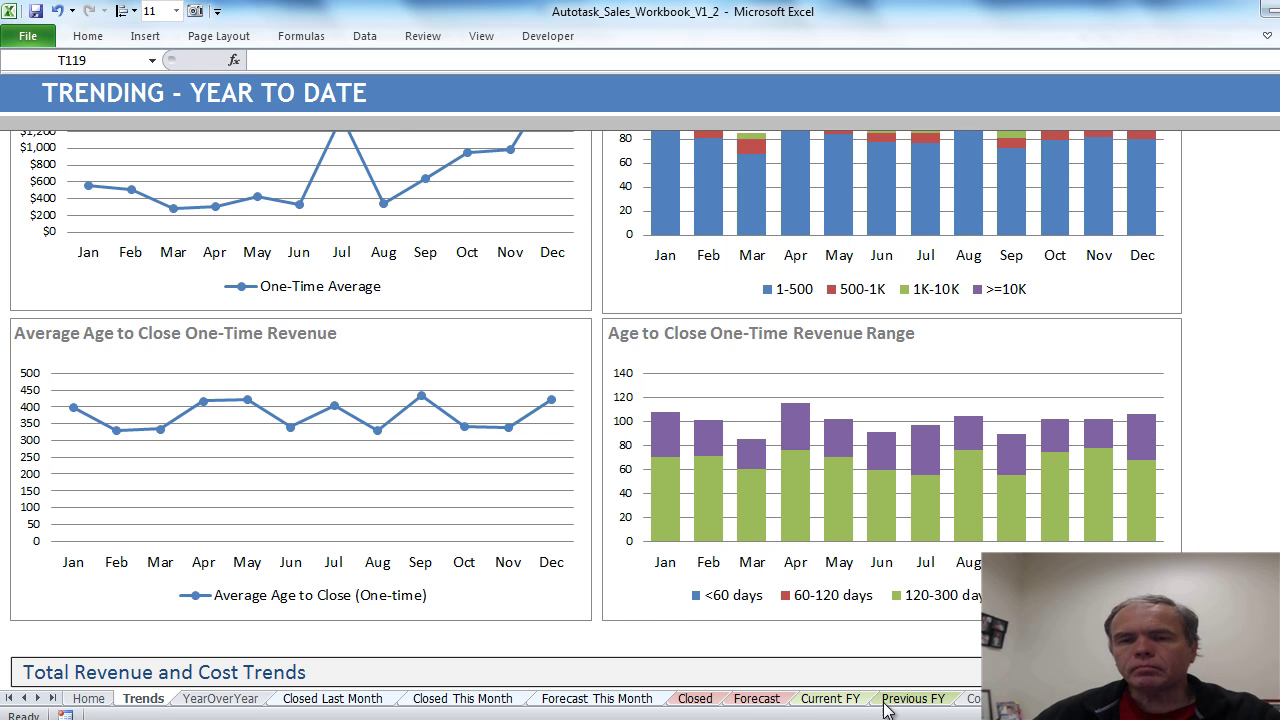
Hide the criteria columns and rows on the Current FY sheet
{"action": "left_click", "coordinate": [835, 699]}
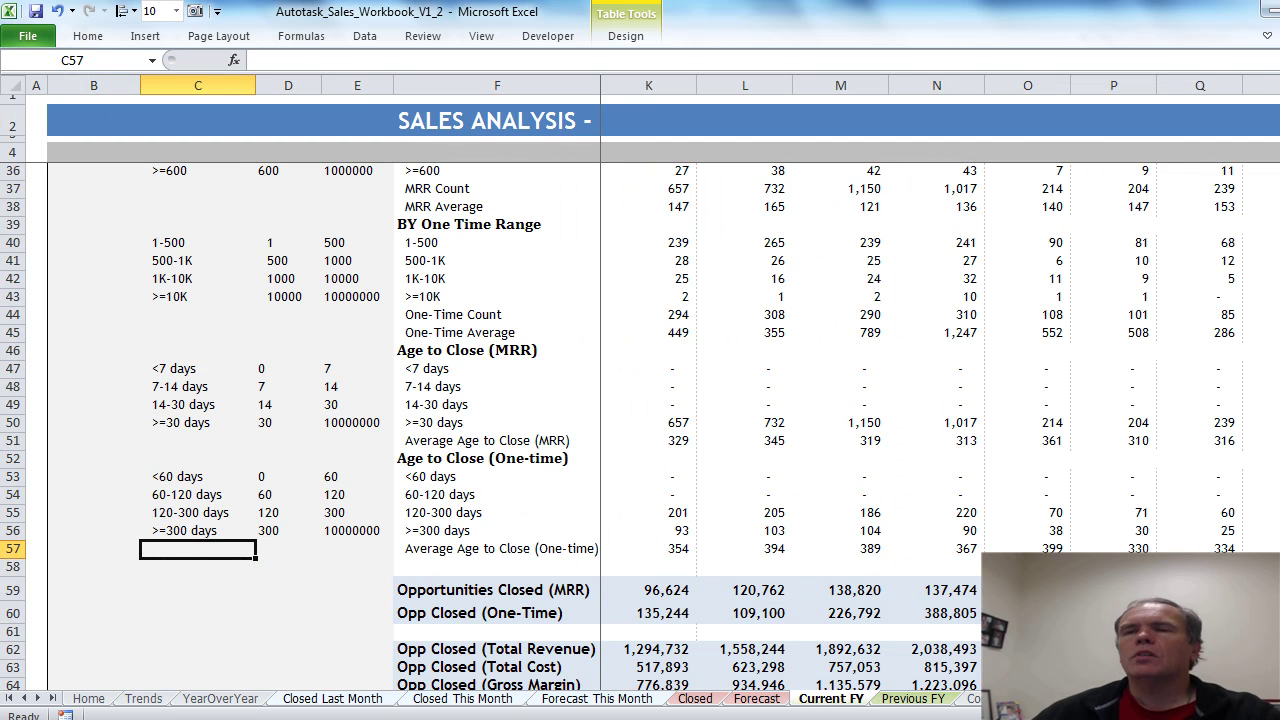
{"action": "scroll", "coordinate": [640, 400], "scroll_direction": "up", "scroll_amount": 10}
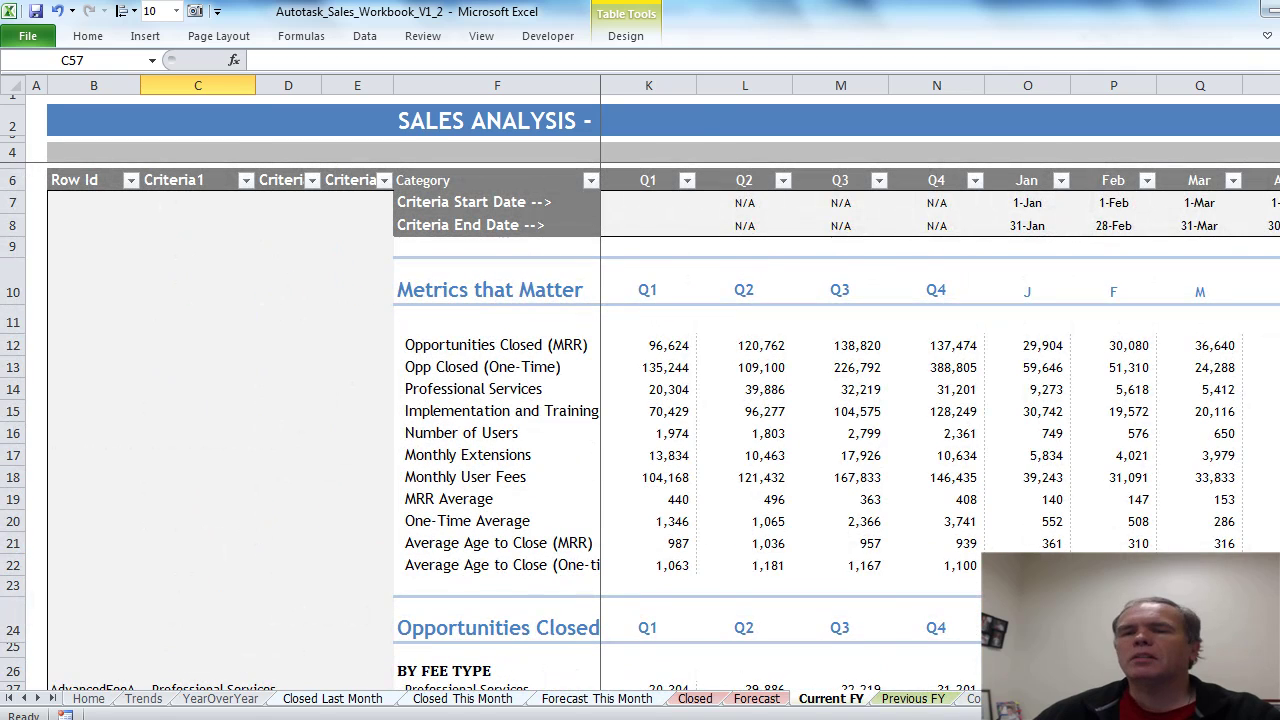
{"action": "scroll", "coordinate": [940, 400], "scroll_direction": "left", "scroll_amount": 4}
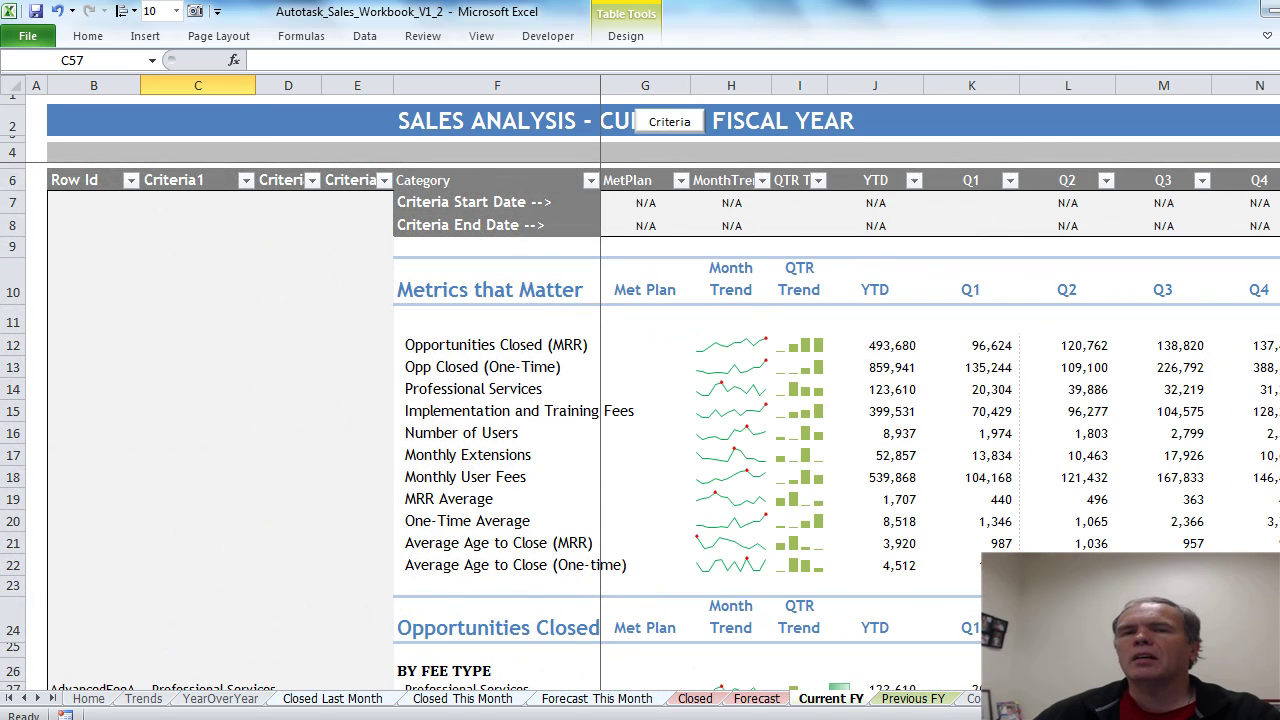
{"action": "left_click", "coordinate": [662, 124]}
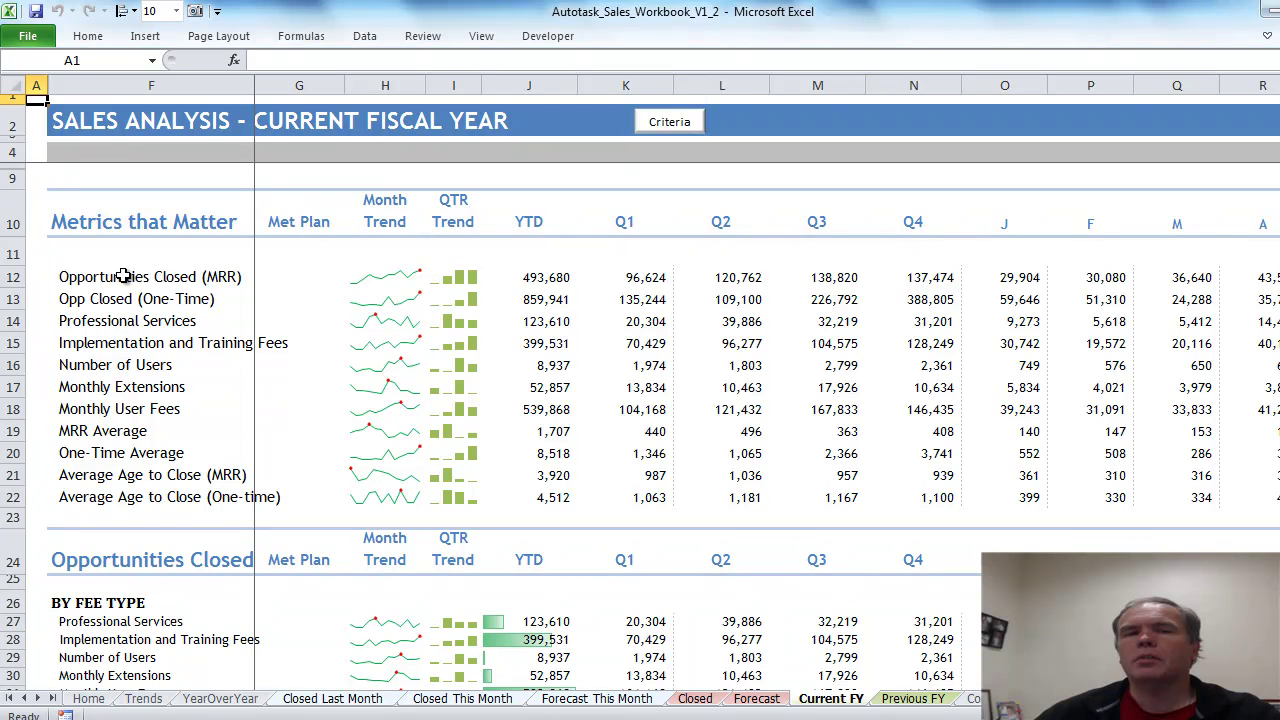
Inspect the January Opportunities Closed (MRR) cell and the Metrics that Matter list, and bring up the Workbook Configuration sheet
{"action": "left_click", "coordinate": [1024, 278]}
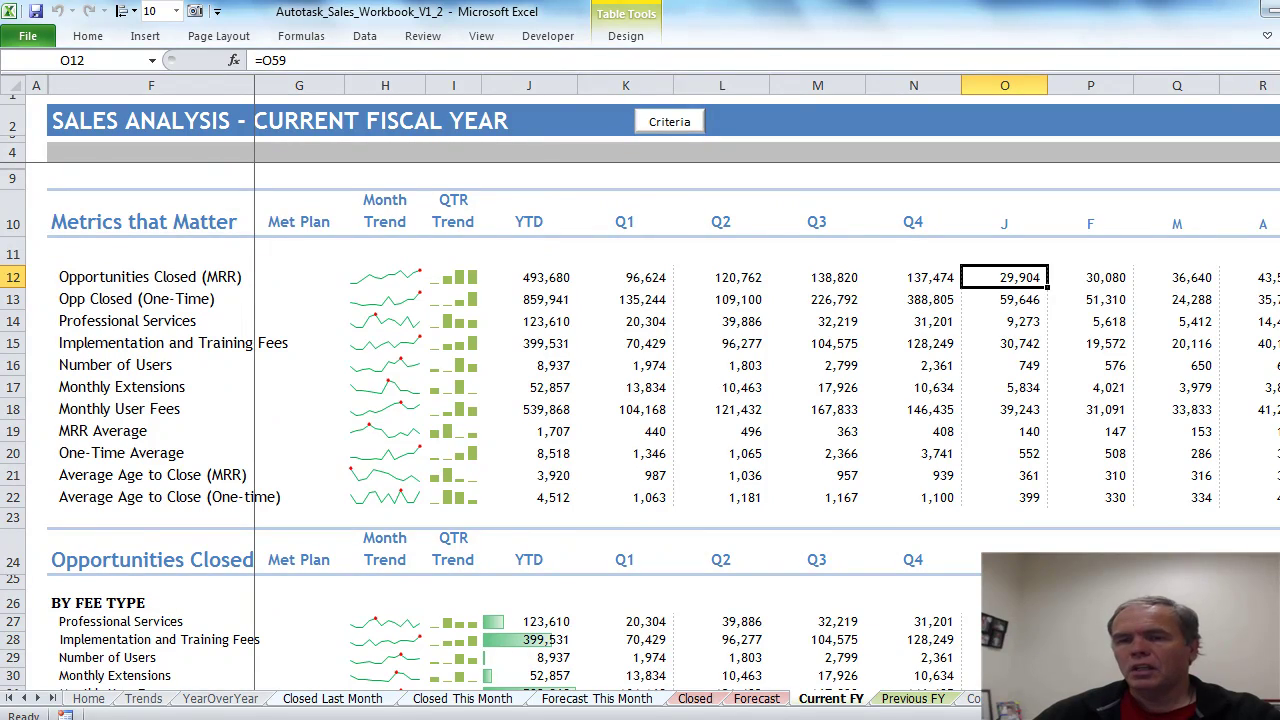
{"action": "left_click_drag", "start_coordinate": [1279, 188], "coordinate": [1279, 197]}
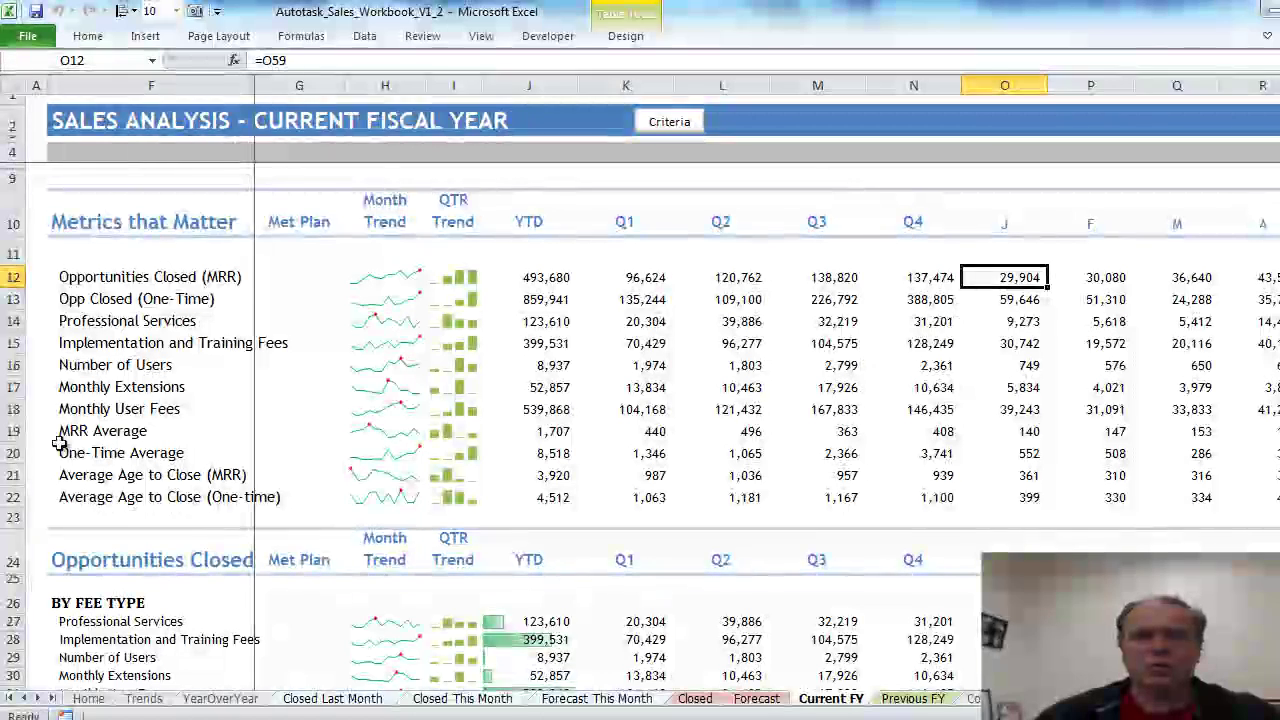
{"action": "left_click_drag", "start_coordinate": [112, 278], "coordinate": [97, 505]}
{"action": "left_click", "coordinate": [91, 519]}
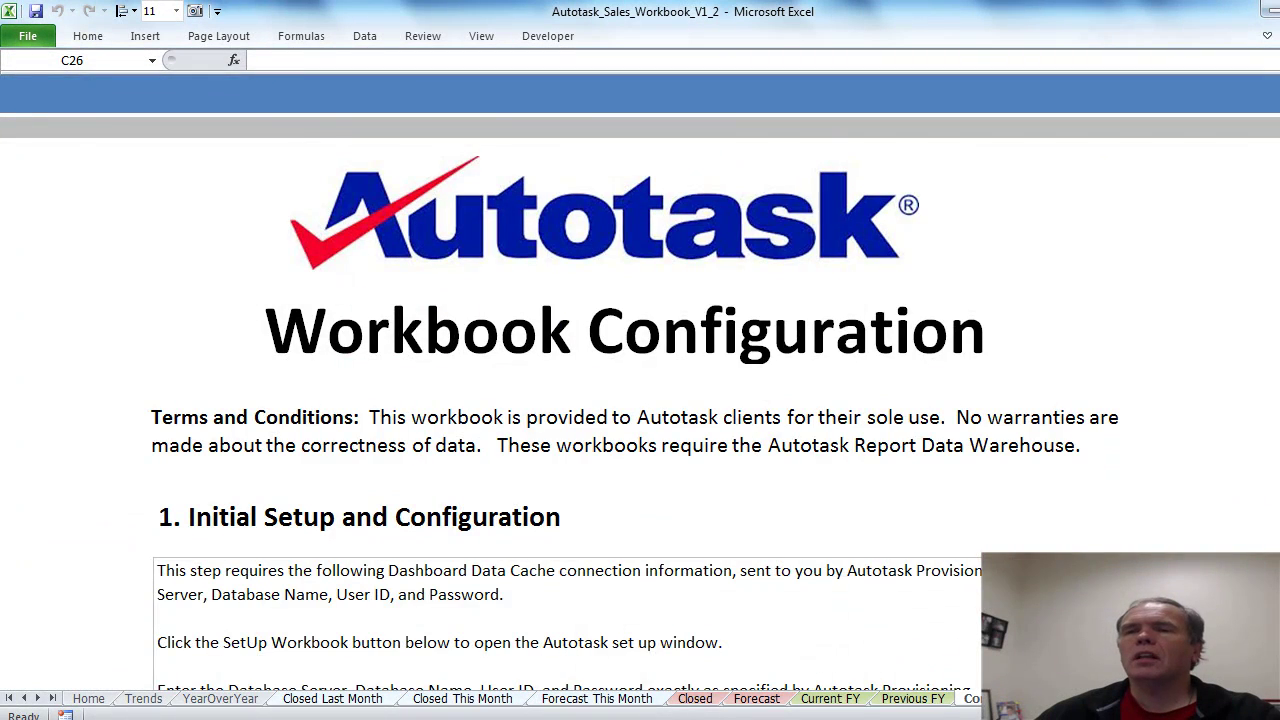
Set the Company Name in the workbook configuration to "Joe Consulting" and check it on the Home sheet
{"action": "scroll", "coordinate": [657, 573], "scroll_direction": "down", "scroll_amount": 5}
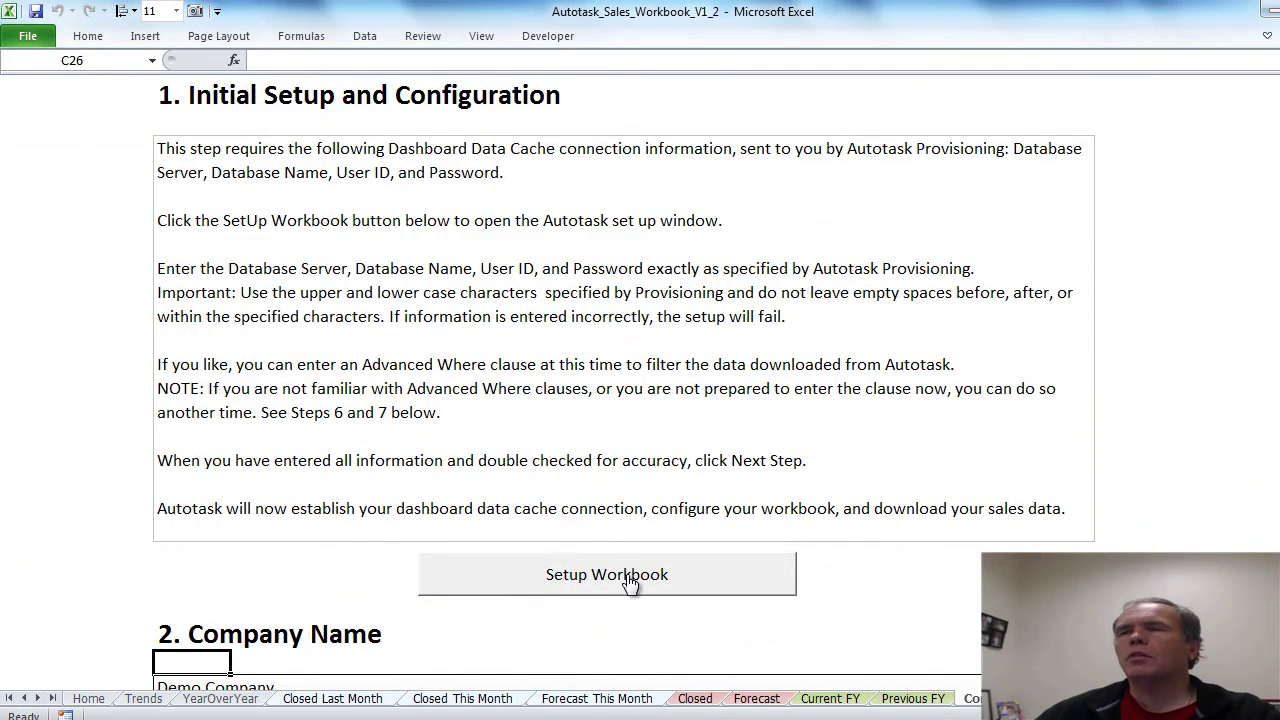
{"action": "left_click", "coordinate": [641, 592]}
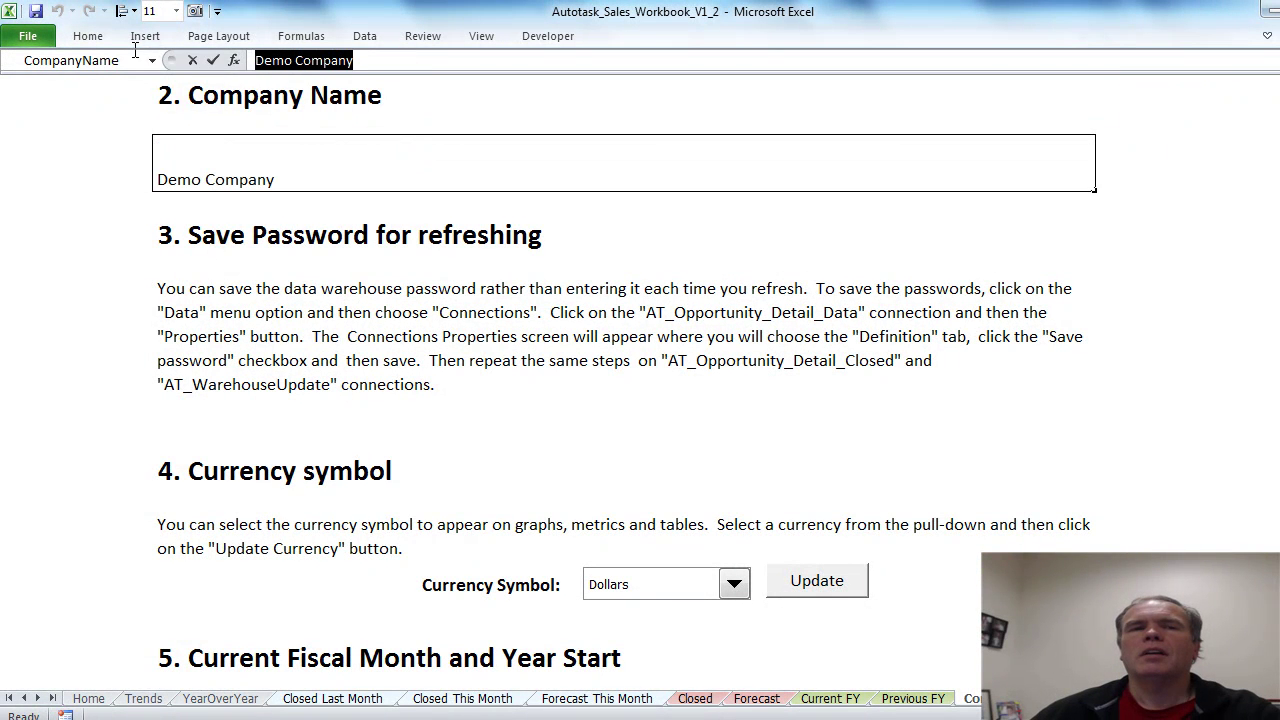
{"action": "type", "text": "Joe Consulting"}
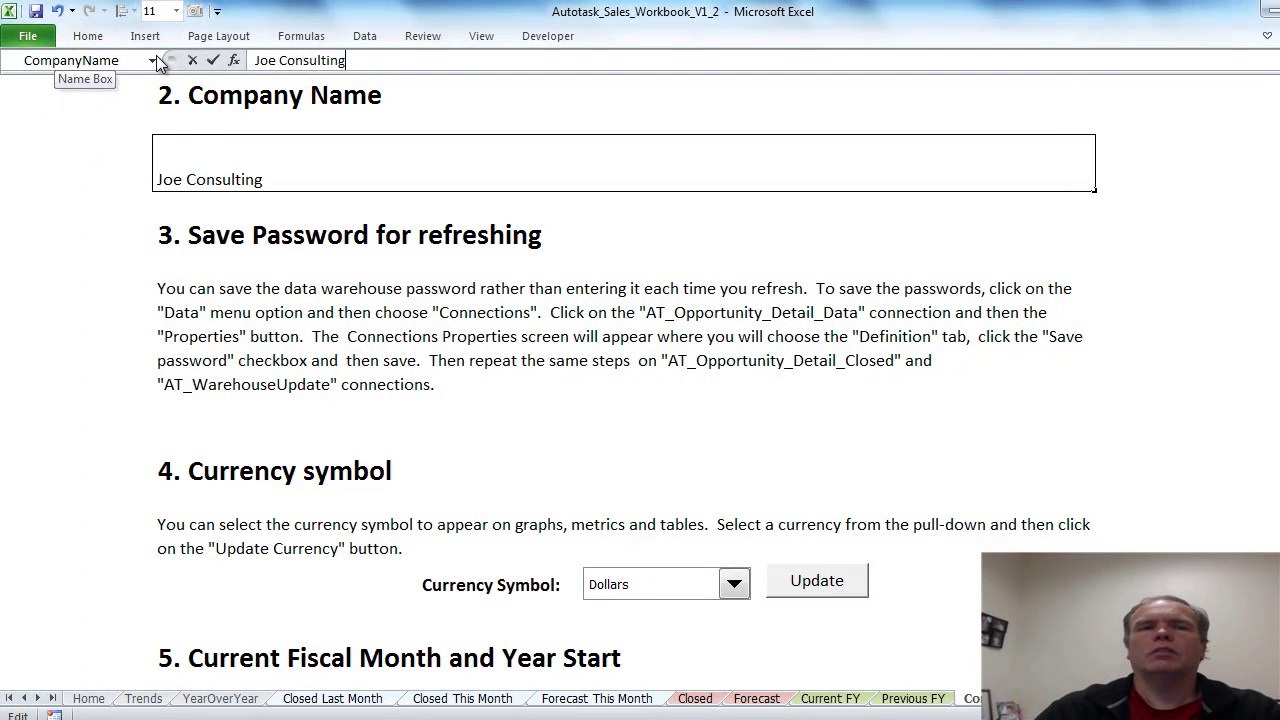
{"action": "key", "text": "Return"}
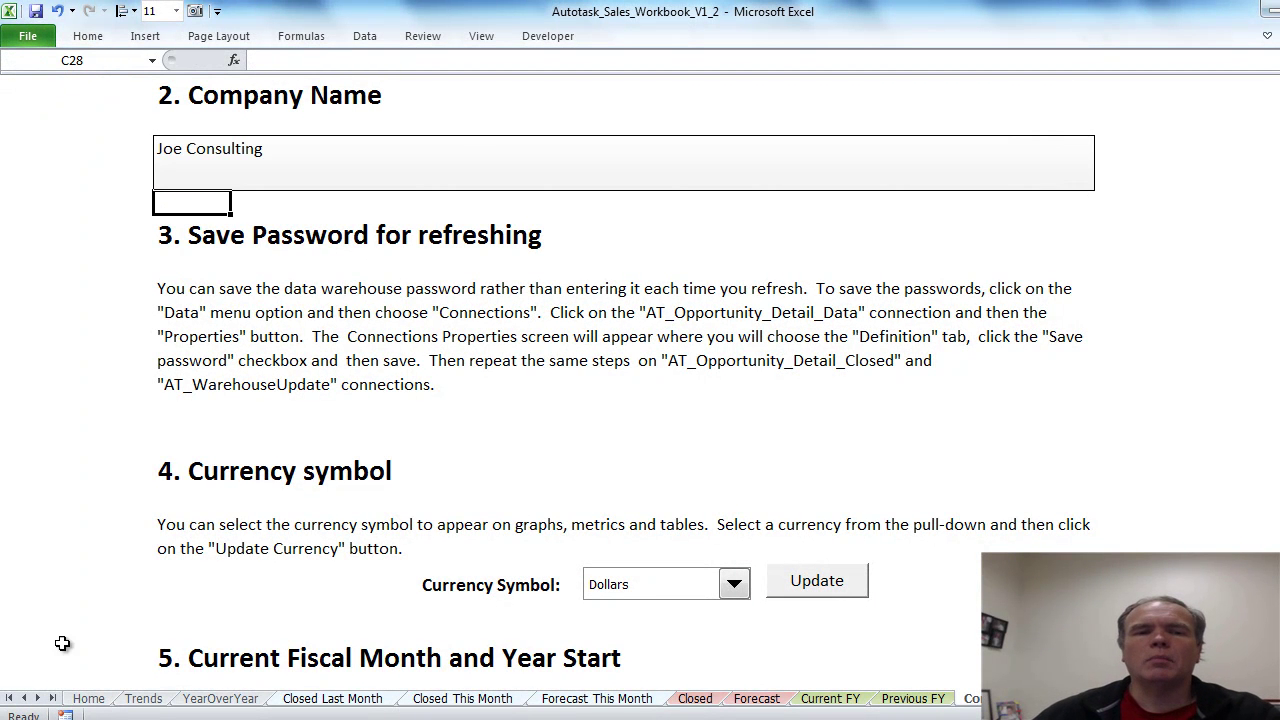
{"action": "left_click", "coordinate": [90, 700]}
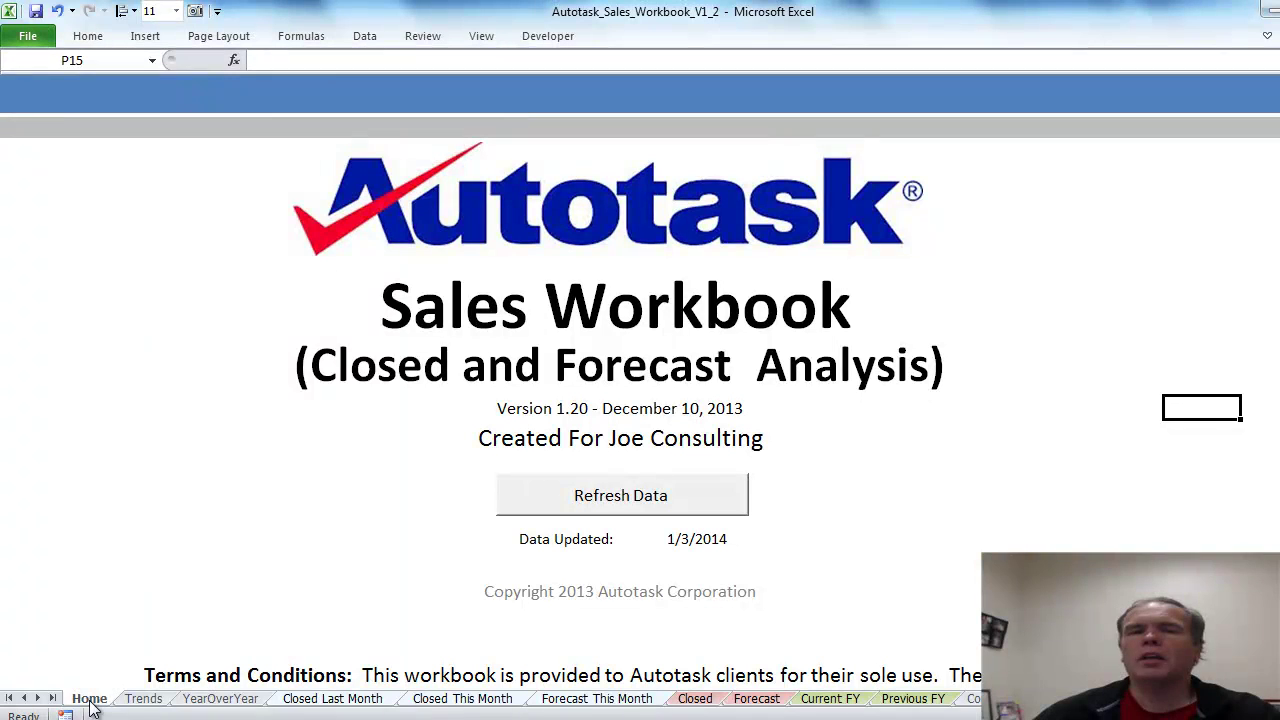
Review the configuration's currency, fiscal year and where clause sections, viewing and closing the Closed Opportunities where clause form without changes
{"action": "left_click", "coordinate": [972, 698]}
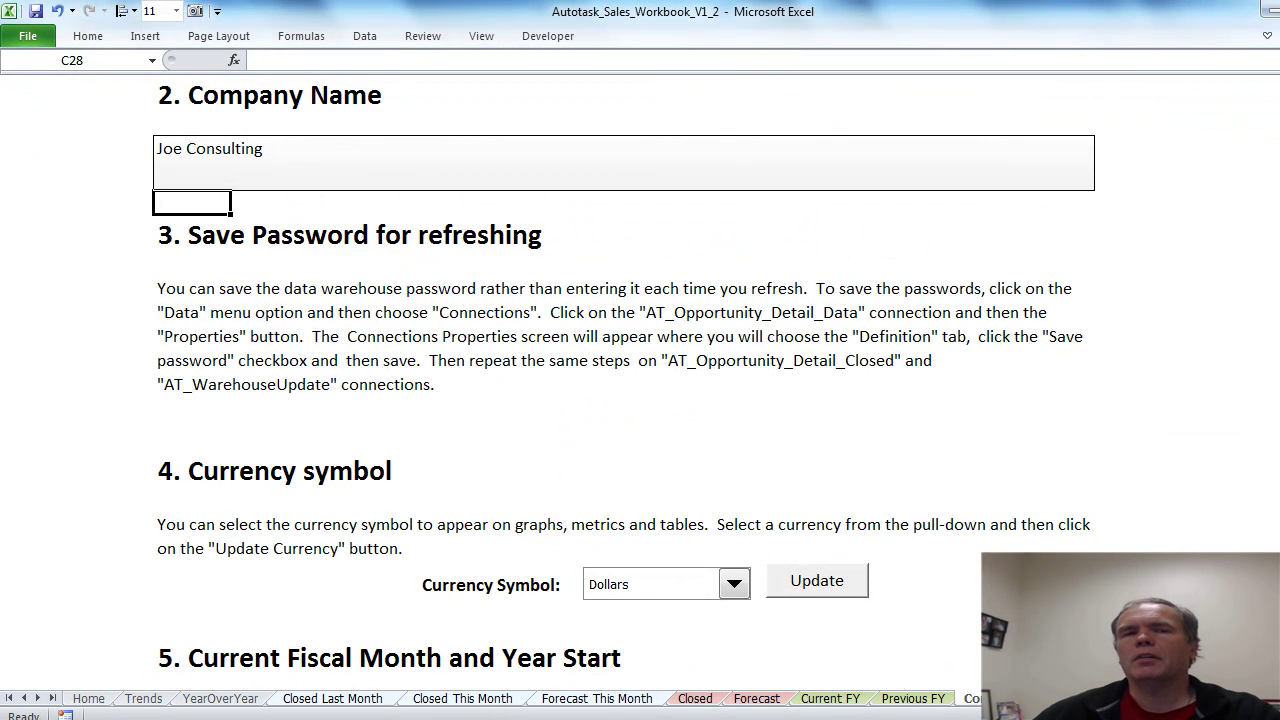
{"action": "scroll", "coordinate": [966, 520], "scroll_direction": "down", "scroll_amount": 1}
{"action": "scroll", "coordinate": [640, 380], "scroll_direction": "down", "scroll_amount": 3}
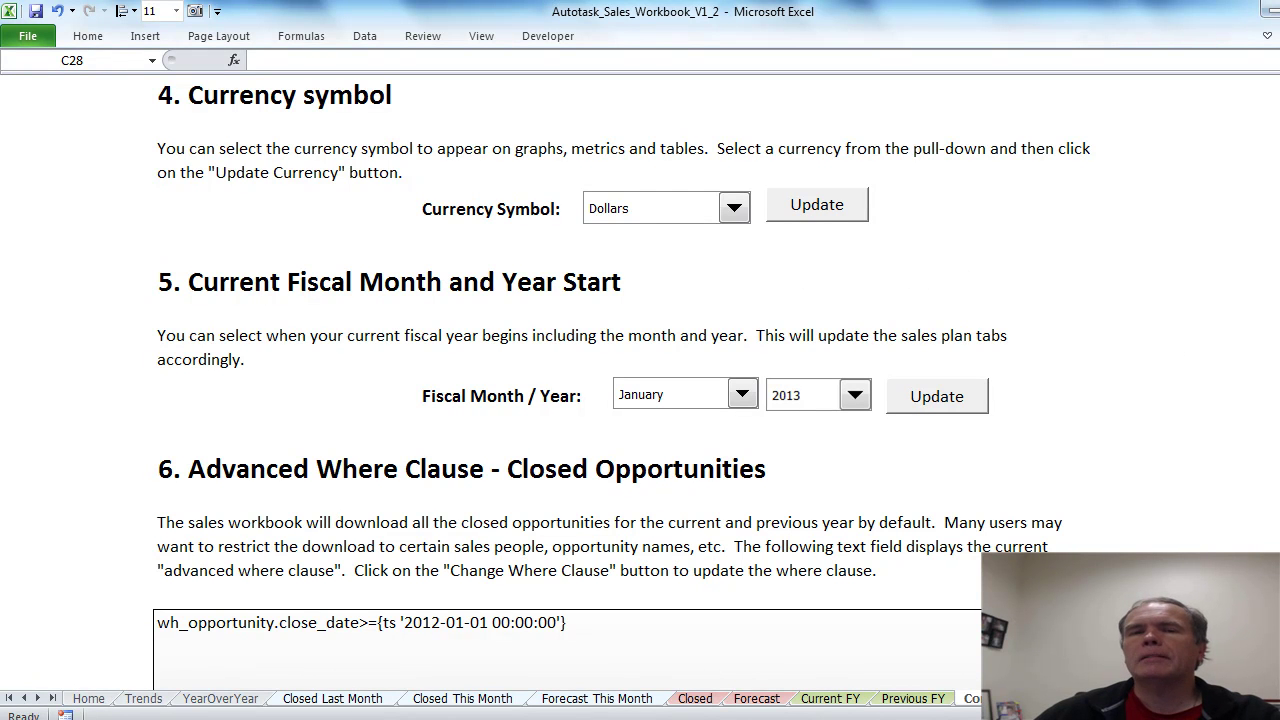
{"action": "scroll", "coordinate": [640, 380], "scroll_direction": "down", "scroll_amount": 6}
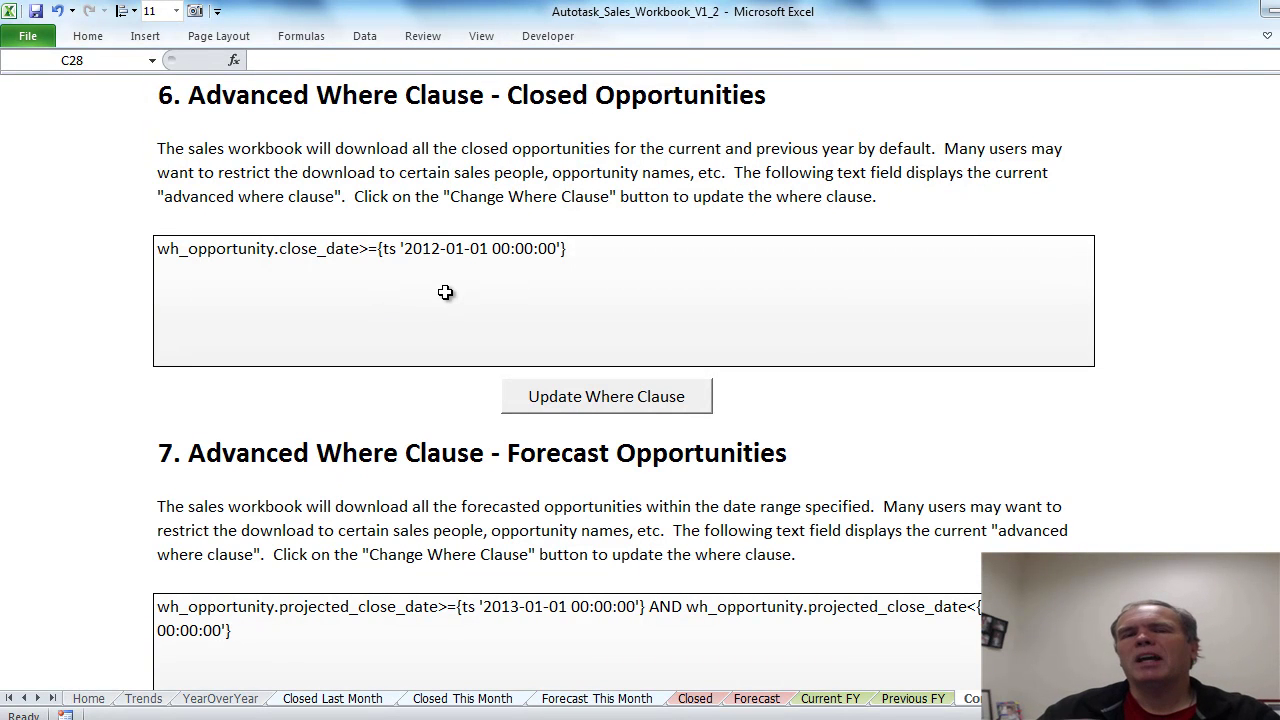
{"action": "left_click", "coordinate": [654, 409]}
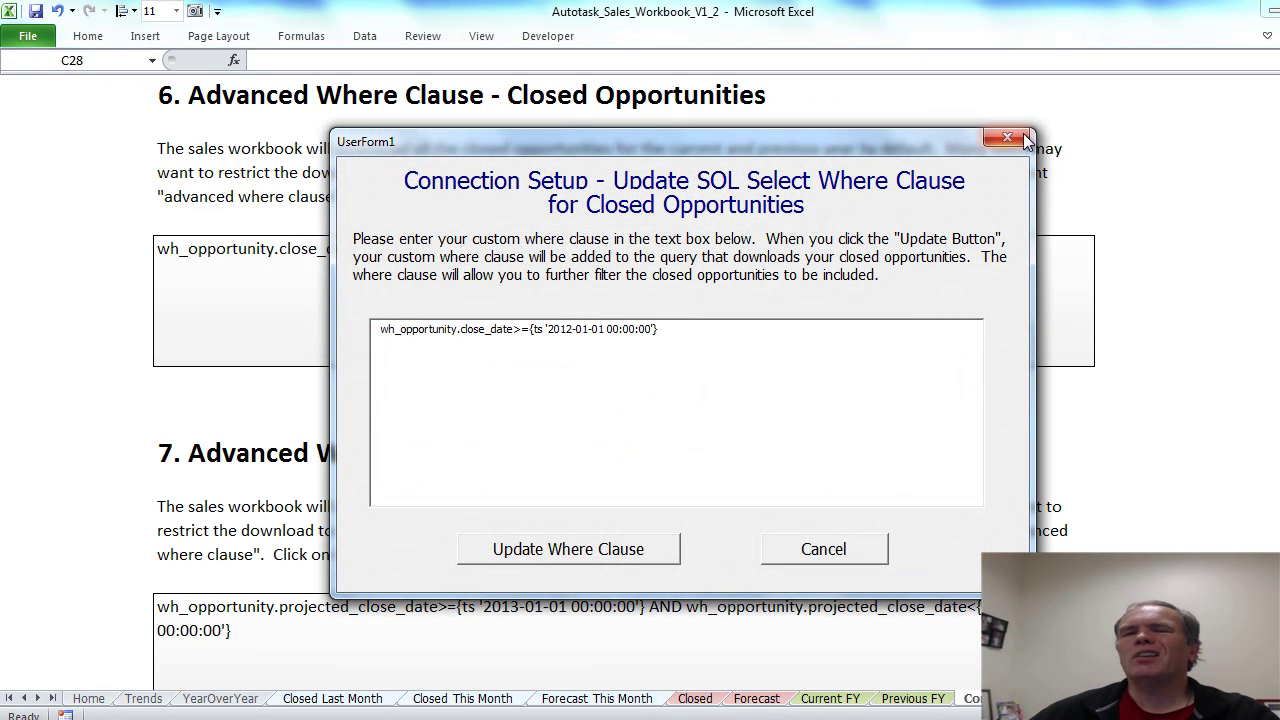
{"action": "left_click", "coordinate": [1012, 144]}
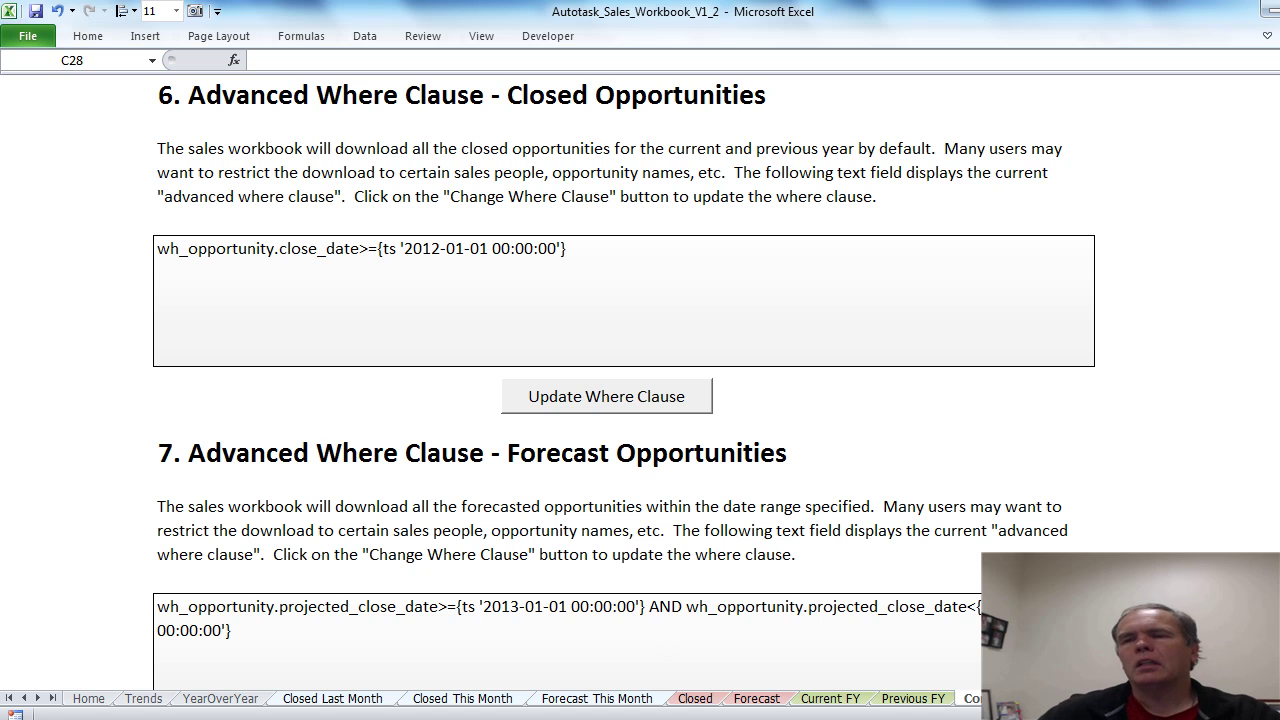
Rename the first custom group in the Custom Group Names table to "North America"
{"action": "scroll", "coordinate": [624, 390], "scroll_direction": "down", "scroll_amount": 10}
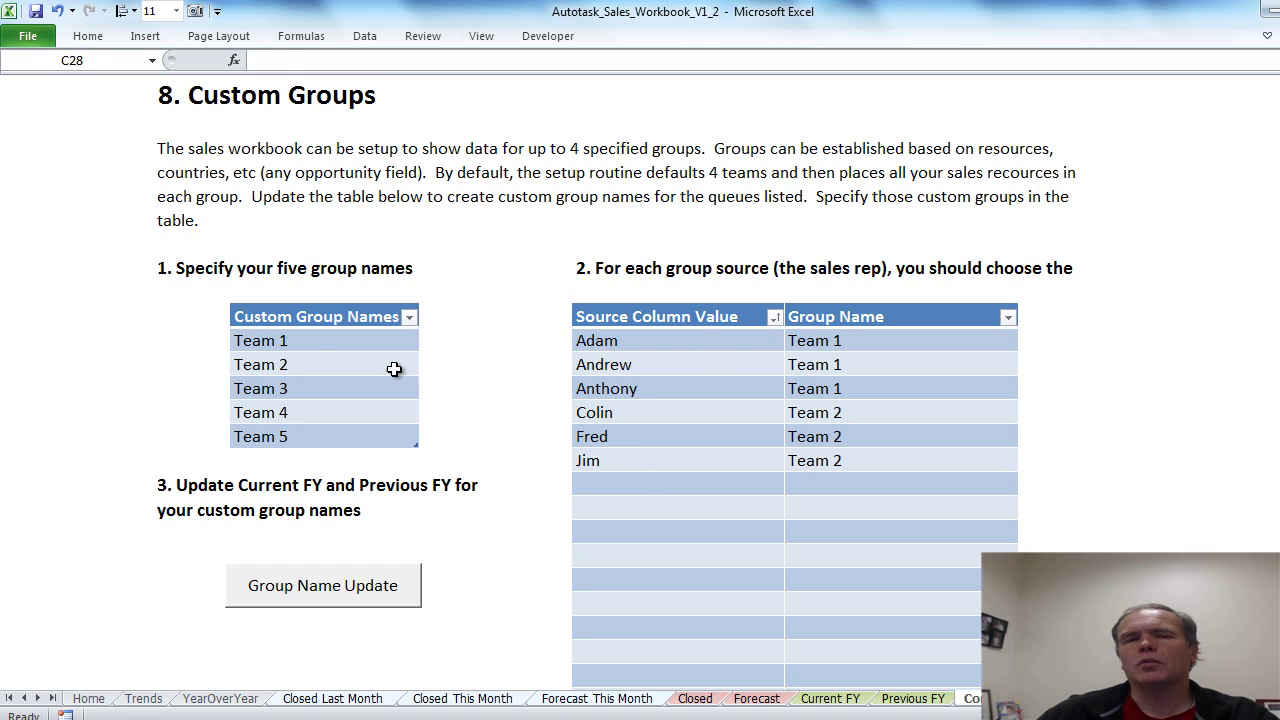
{"action": "left_click", "coordinate": [318, 344]}
{"action": "type", "text": "Nor"}
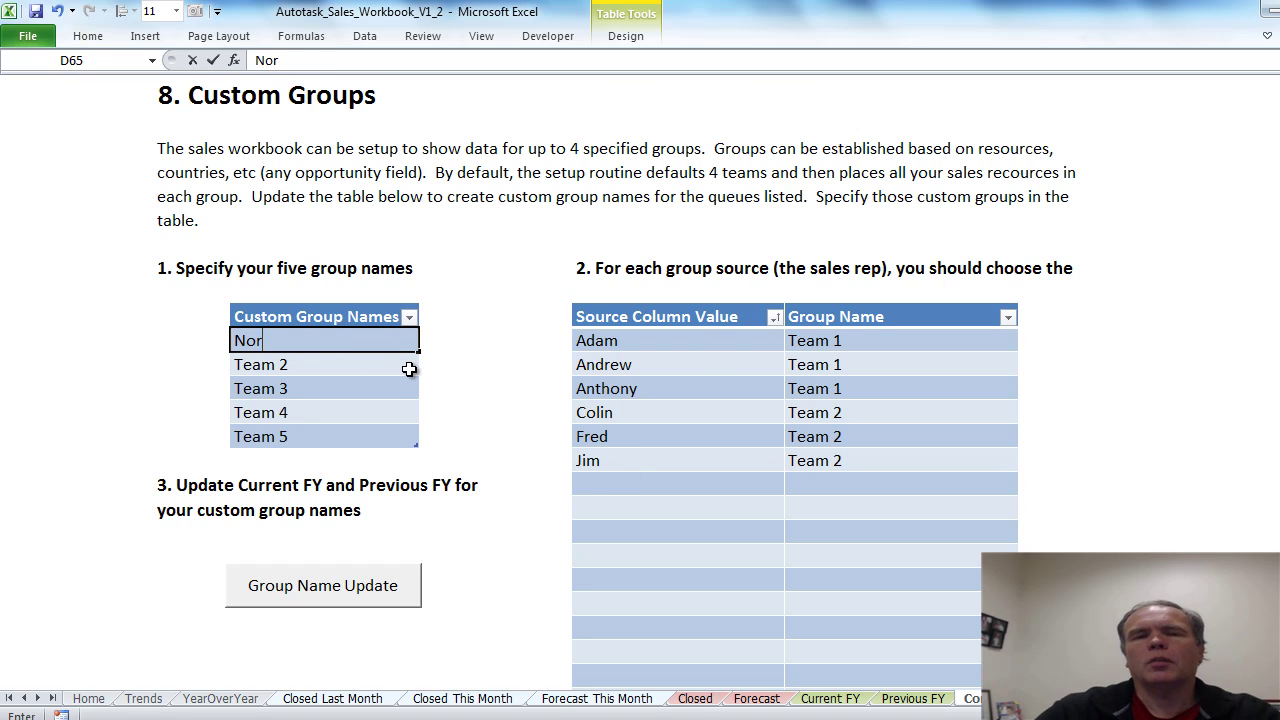
{"action": "type", "text": "th America"}
{"action": "key", "text": "Return"}
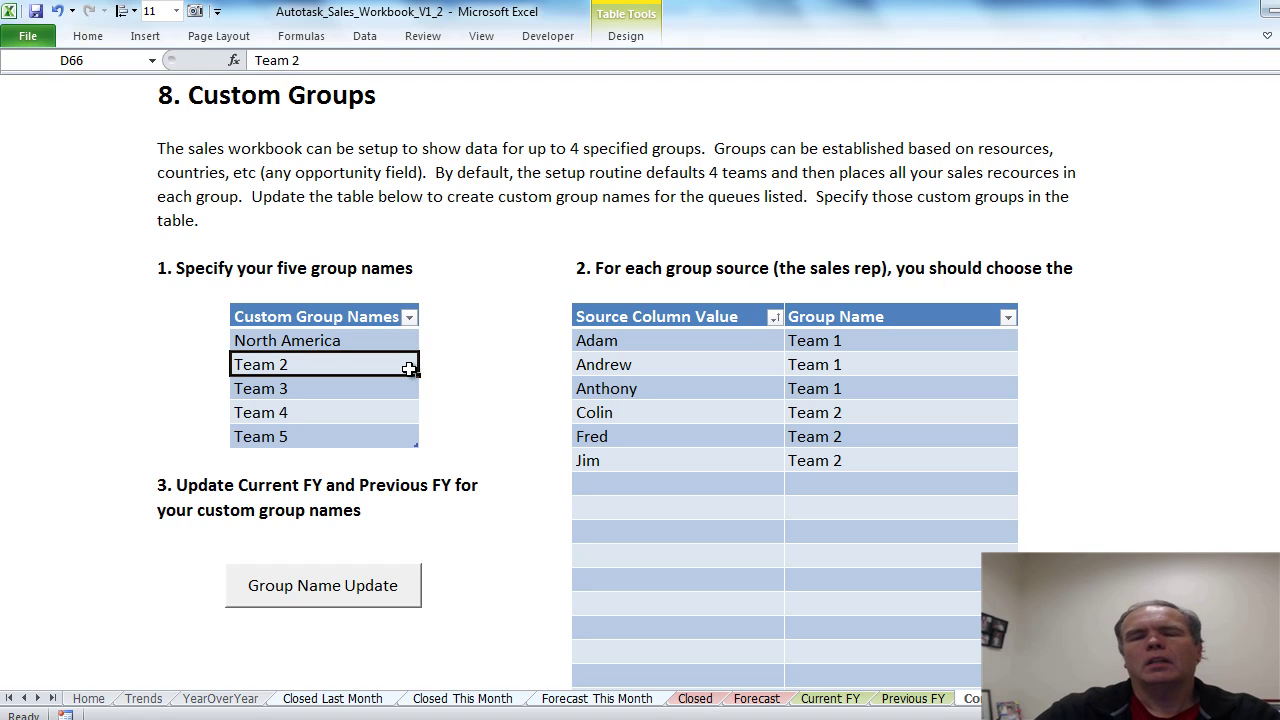
Rename the second custom group to "International"
{"action": "type", "text": "Internal"}
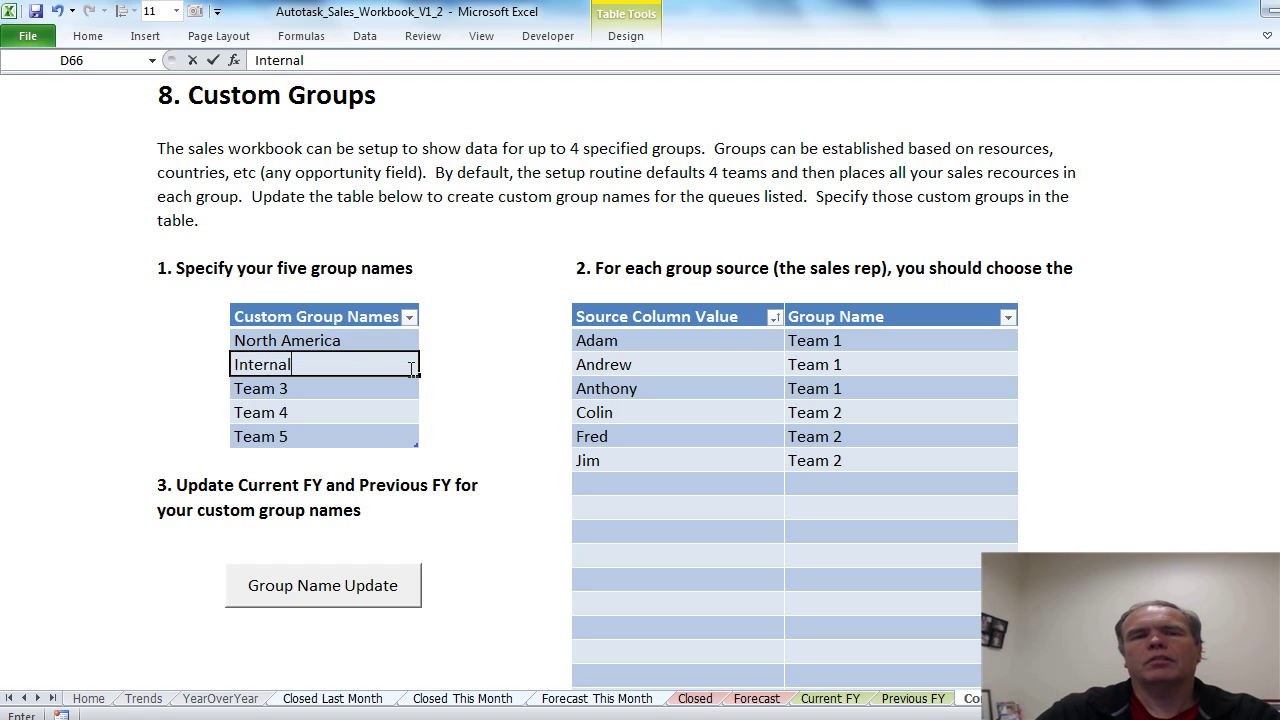
{"action": "key", "text": "BackSpace"}
{"action": "type", "text": "tional"}
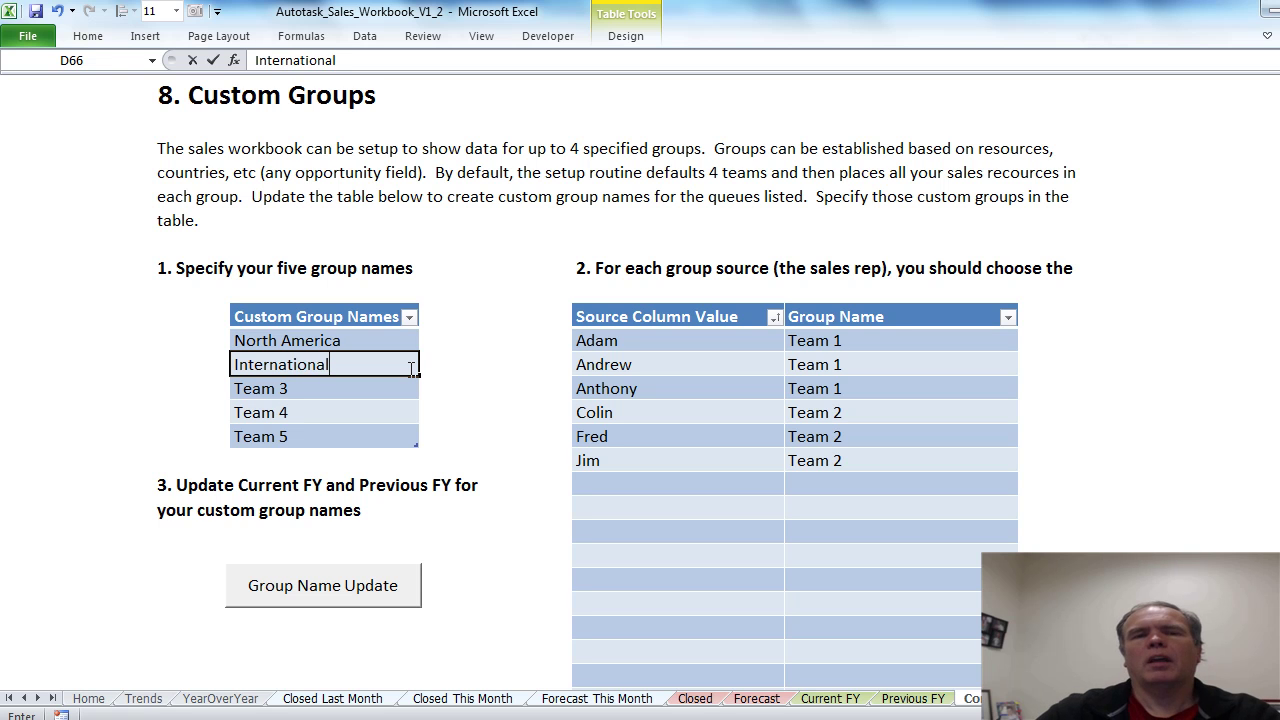
{"action": "key", "text": "Return"}
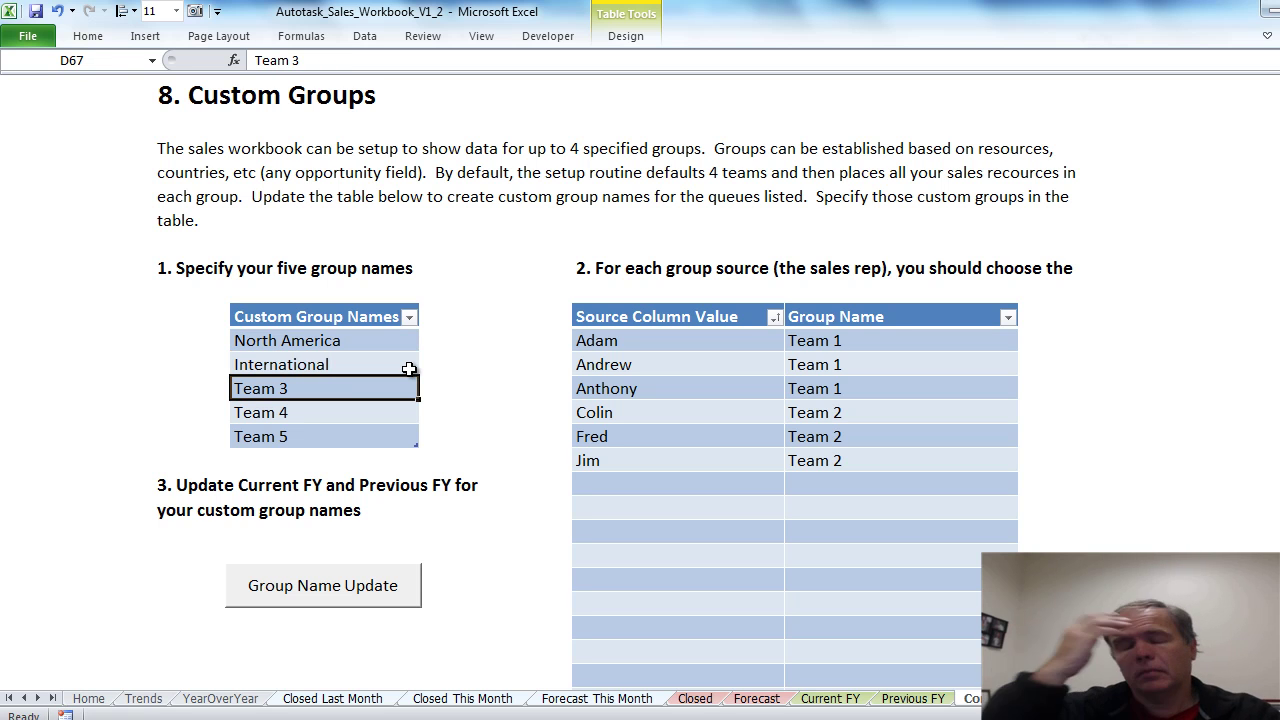
Rename the third custom group to "Service Aftermarket"
{"action": "type", "text": "P"}
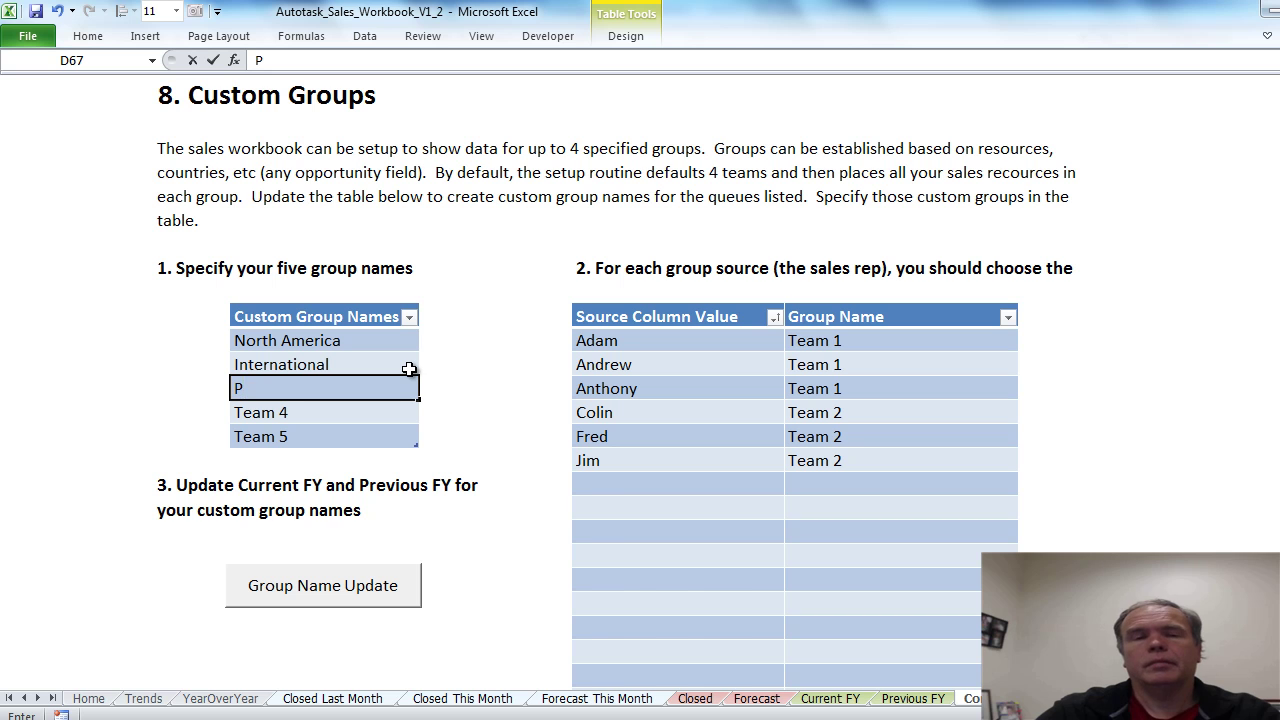
{"action": "key", "text": "BackSpace"}
{"action": "type", "text": "Service"}
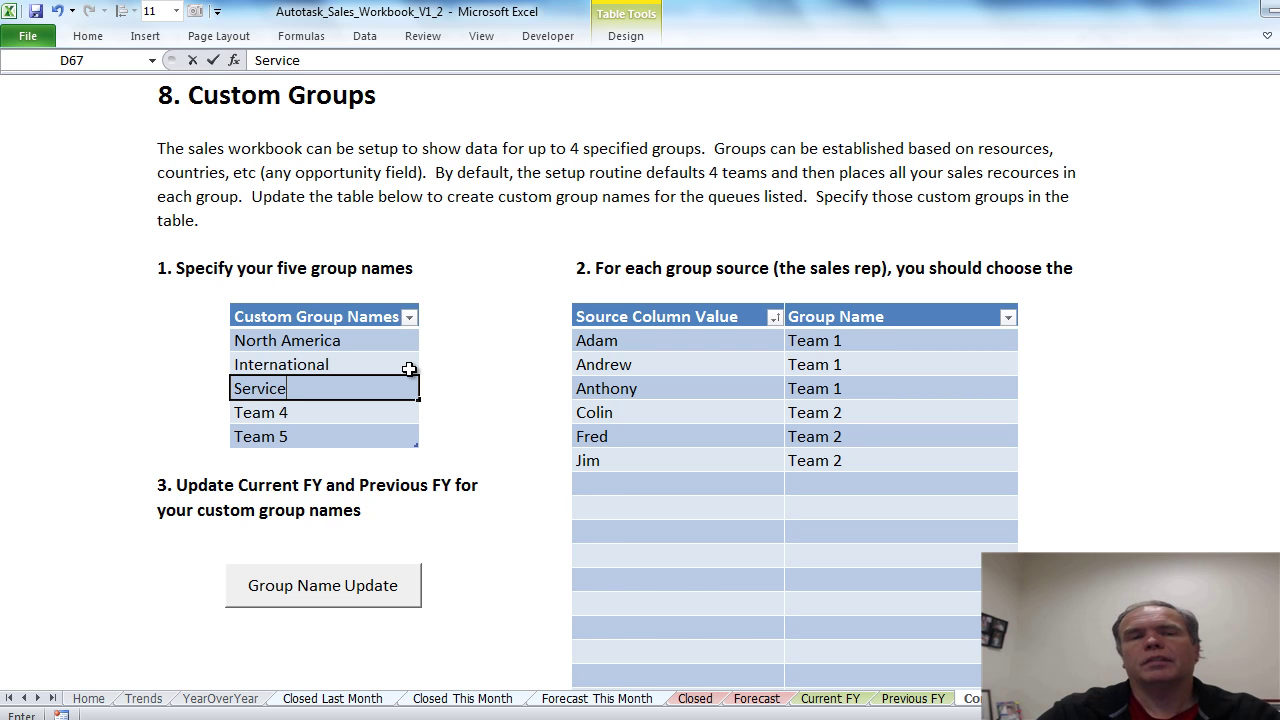
{"action": "type", "text": " Aftermaket"}
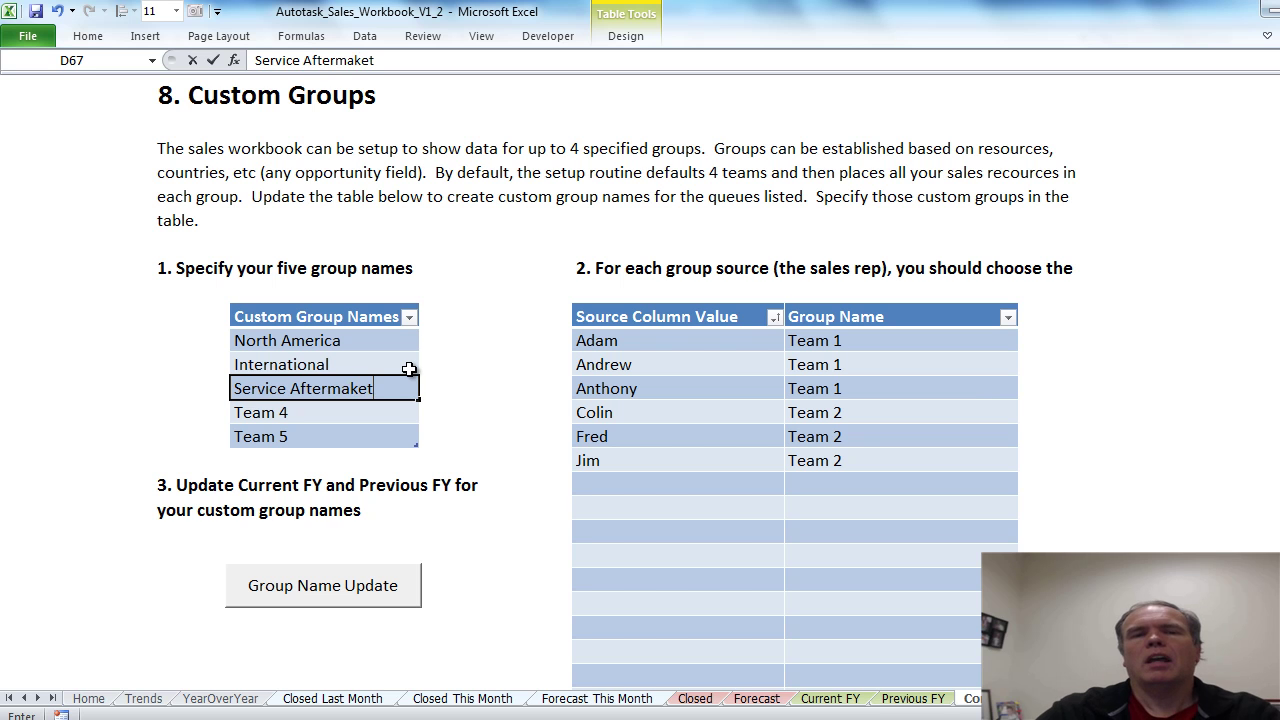
{"action": "key", "text": "BackSpace"}
{"action": "key", "text": "BackSpace"}
{"action": "type", "text": "rke"}
{"action": "key", "text": "Return"}
Copy the North America group name into the Group Name cells of the first three sales reps
{"action": "key", "text": "Up"}
{"action": "key", "text": "Up"}
{"action": "key", "text": "Up"}
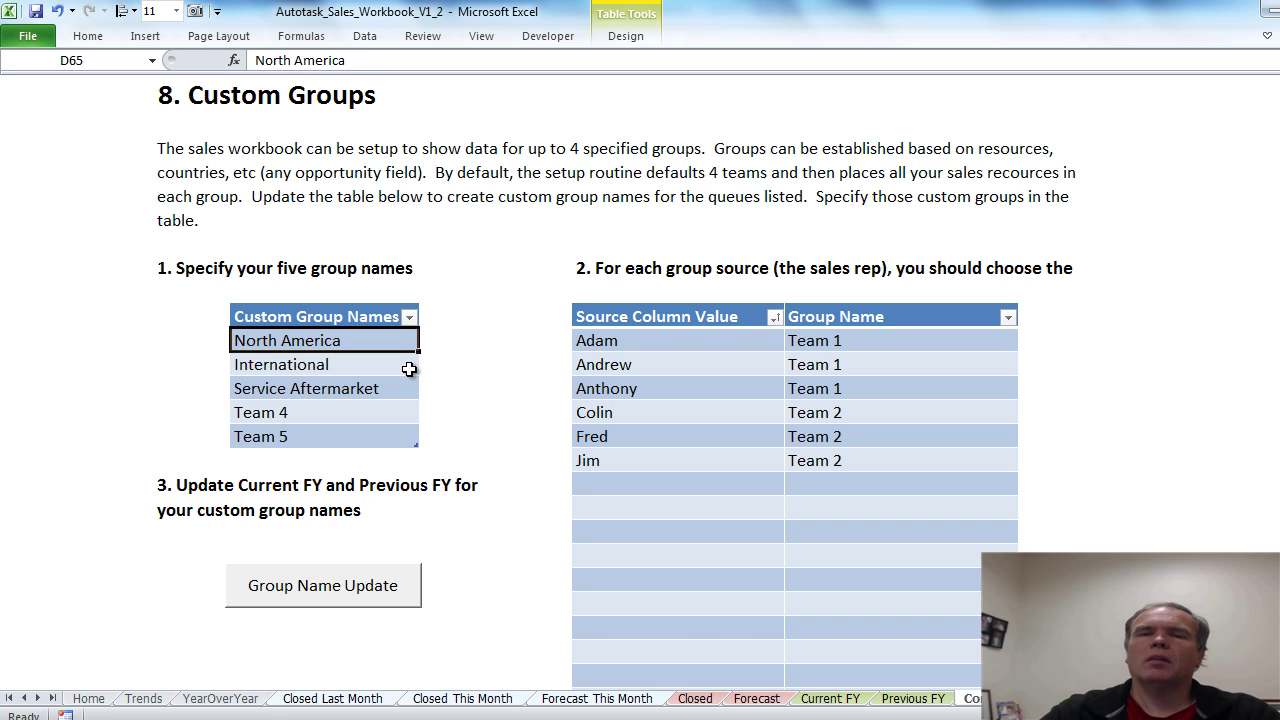
{"action": "key", "text": "ctrl+c"}
{"action": "key", "text": "Right"}
{"action": "key", "text": "Right"}
{"action": "key", "text": "Right"}
{"action": "key", "text": "Right"}
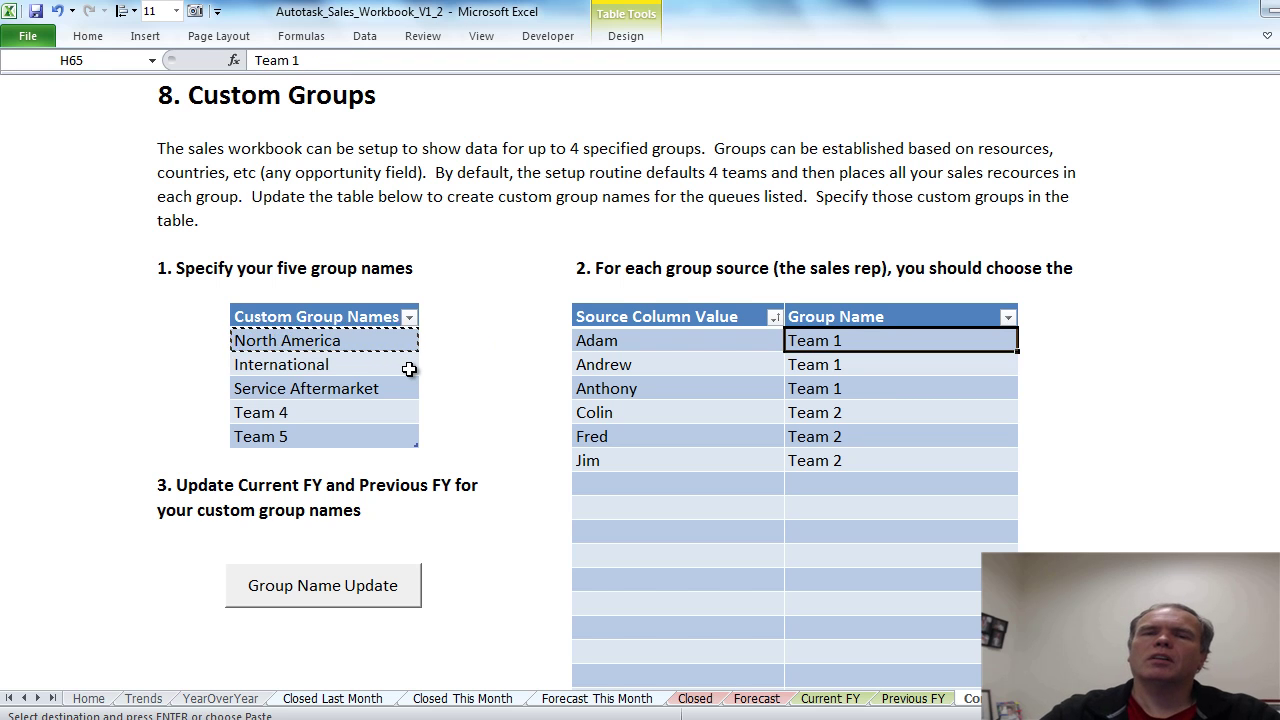
{"action": "key", "text": "shift+Down"}
{"action": "key", "text": "shift+Down"}
{"action": "key", "text": "ctrl+v"}
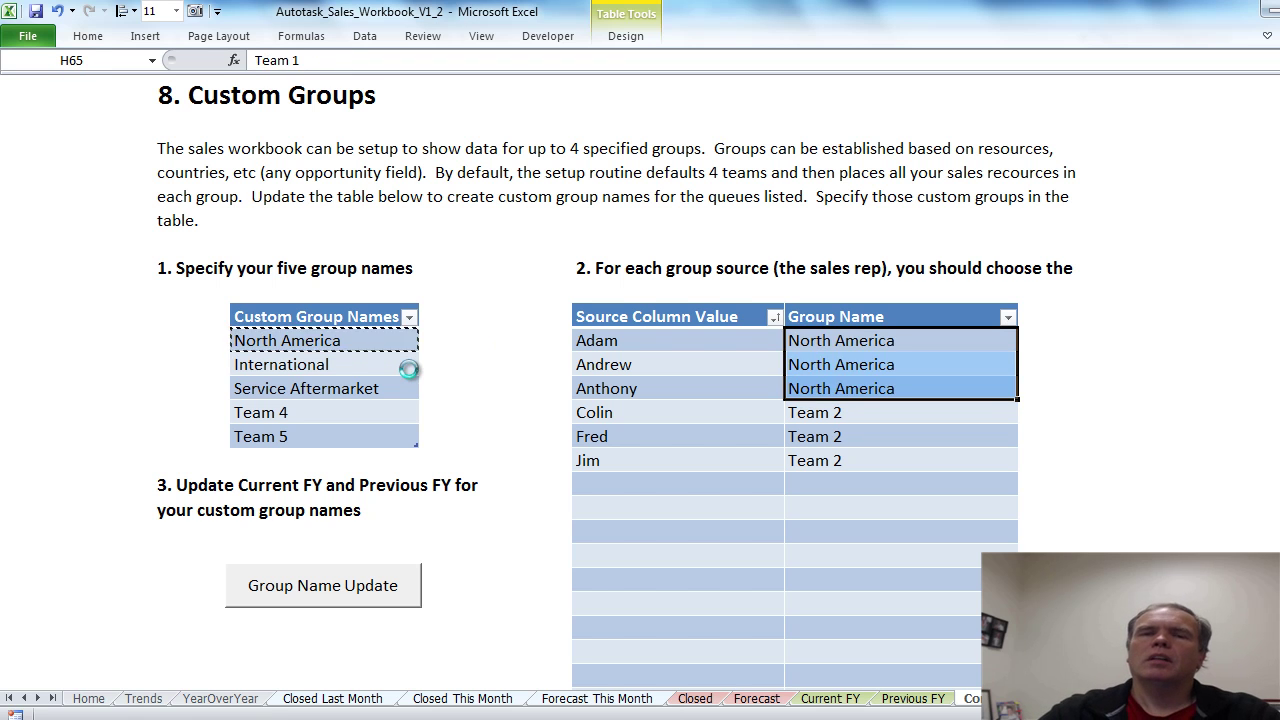
Copy the International group name into the Group Name cells of the last three listed sales reps
{"action": "key", "text": "Left"}
{"action": "key", "text": "Left"}
{"action": "key", "text": "Left"}
{"action": "key", "text": "Down"}
{"action": "key", "text": "Left"}
{"action": "key", "text": "Down"}
{"action": "key", "text": "Up"}
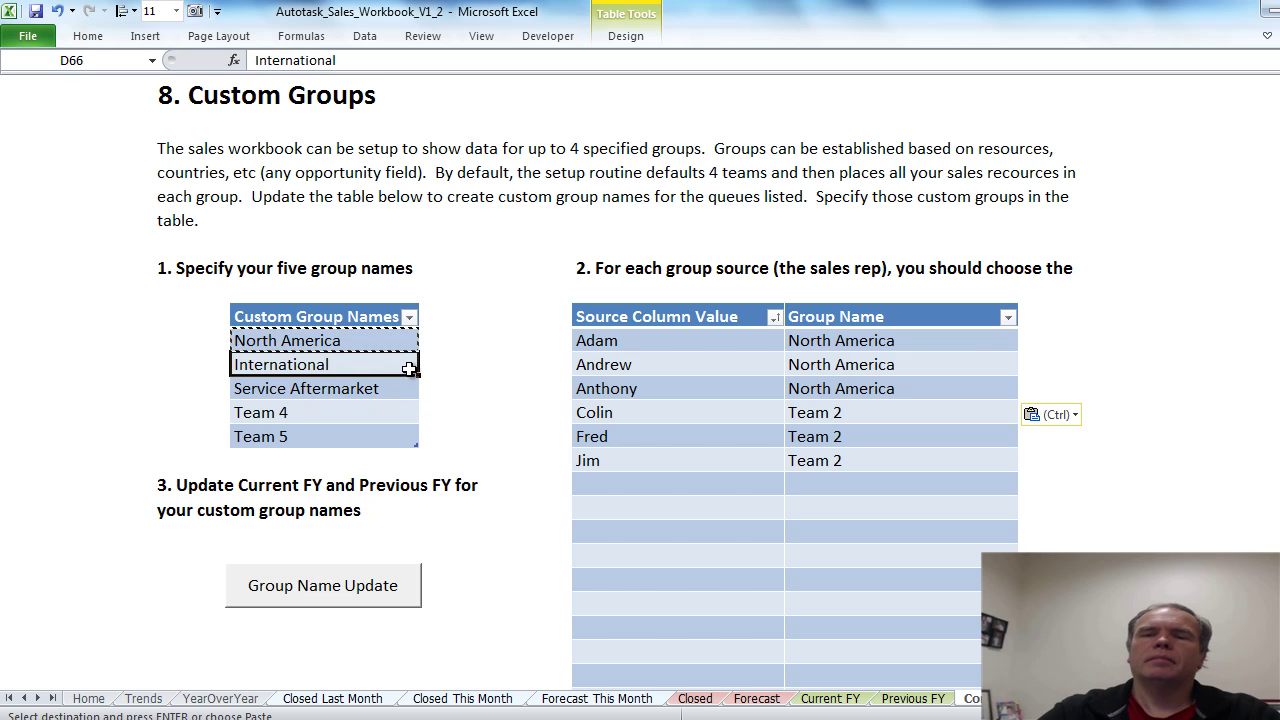
{"action": "key", "text": "ctrl+c"}
{"action": "key", "text": "Right"}
{"action": "key", "text": "Right"}
{"action": "key", "text": "Right"}
{"action": "key", "text": "Right"}
{"action": "key", "text": "Down"}
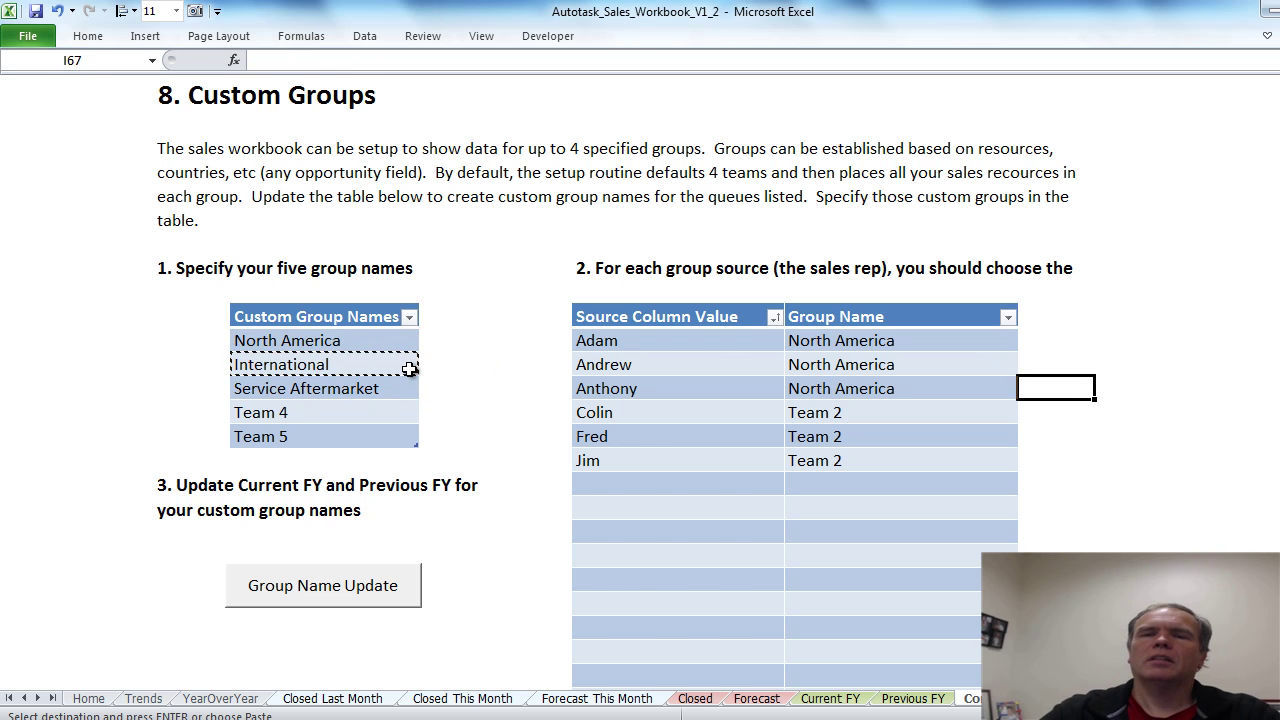
{"action": "key", "text": "Down"}
{"action": "key", "text": "shift+Down"}
{"action": "key", "text": "shift+Down"}
{"action": "key", "text": "Return"}
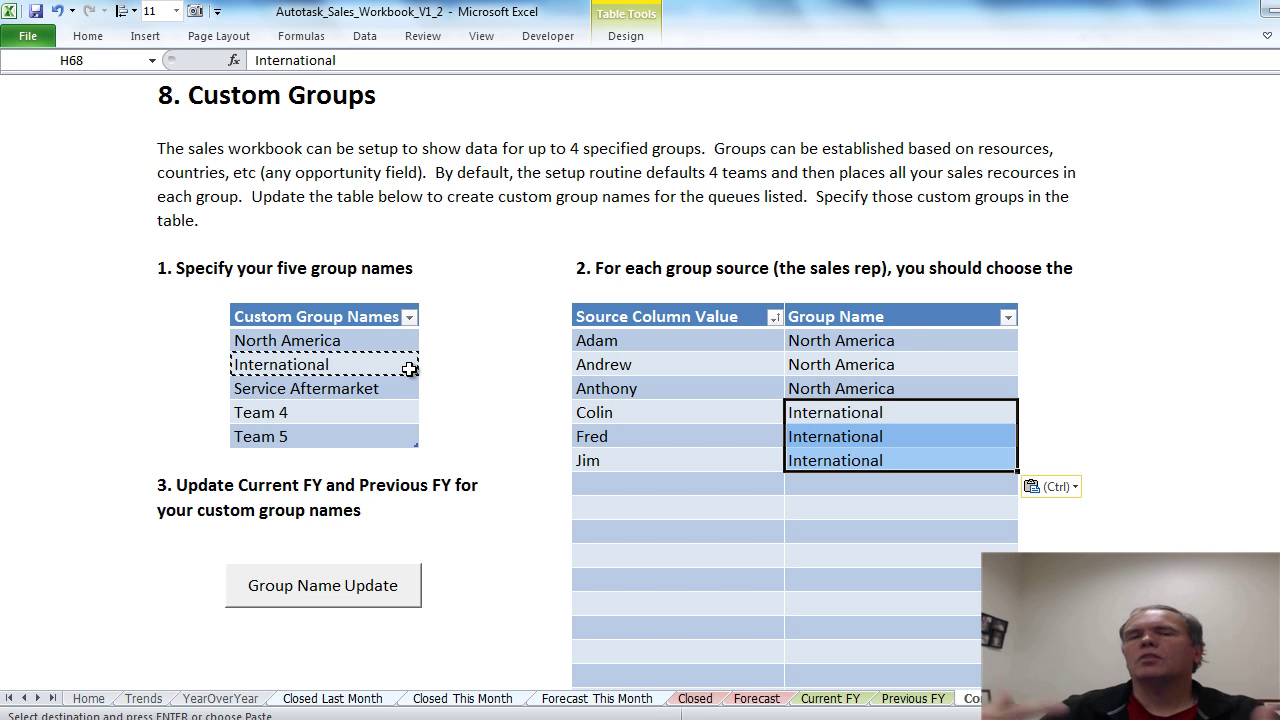
{"action": "key", "text": "Left"}
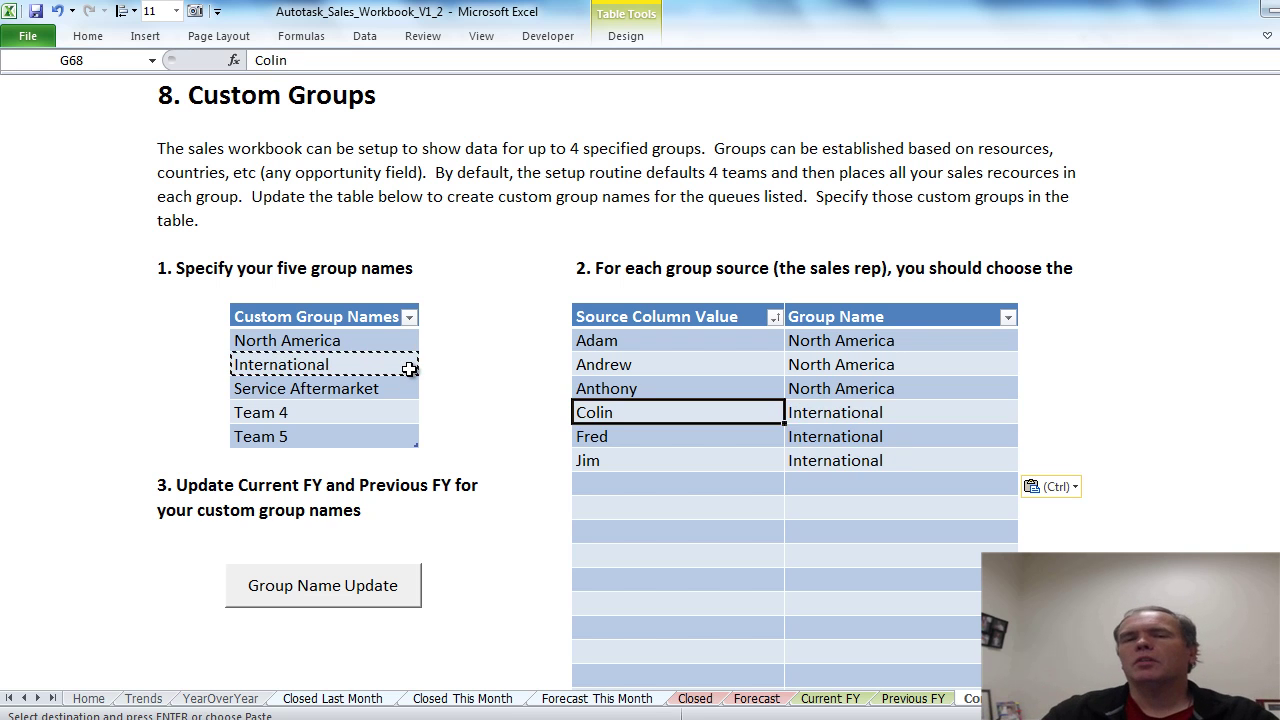
{"action": "key", "text": "Up"}
{"action": "key", "text": "Left"}
{"action": "key", "text": "Up"}
{"action": "key", "text": "Right"}
{"action": "key", "text": "Up"}
{"action": "key", "text": "Down"}
{"action": "key", "text": "Down"}
{"action": "key", "text": "Down"}
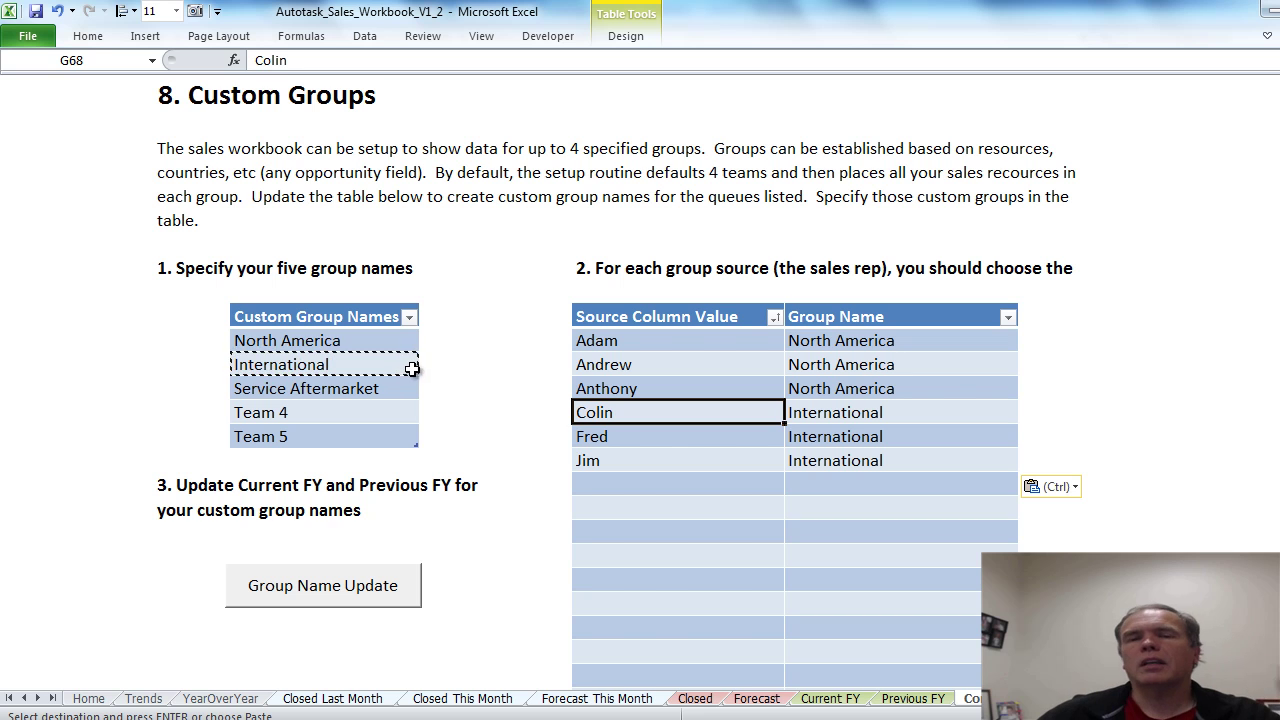
{"action": "left_click", "coordinate": [614, 347]}
{"action": "left_click_drag", "start_coordinate": [614, 347], "coordinate": [629, 631]}
{"action": "left_click", "coordinate": [667, 598]}
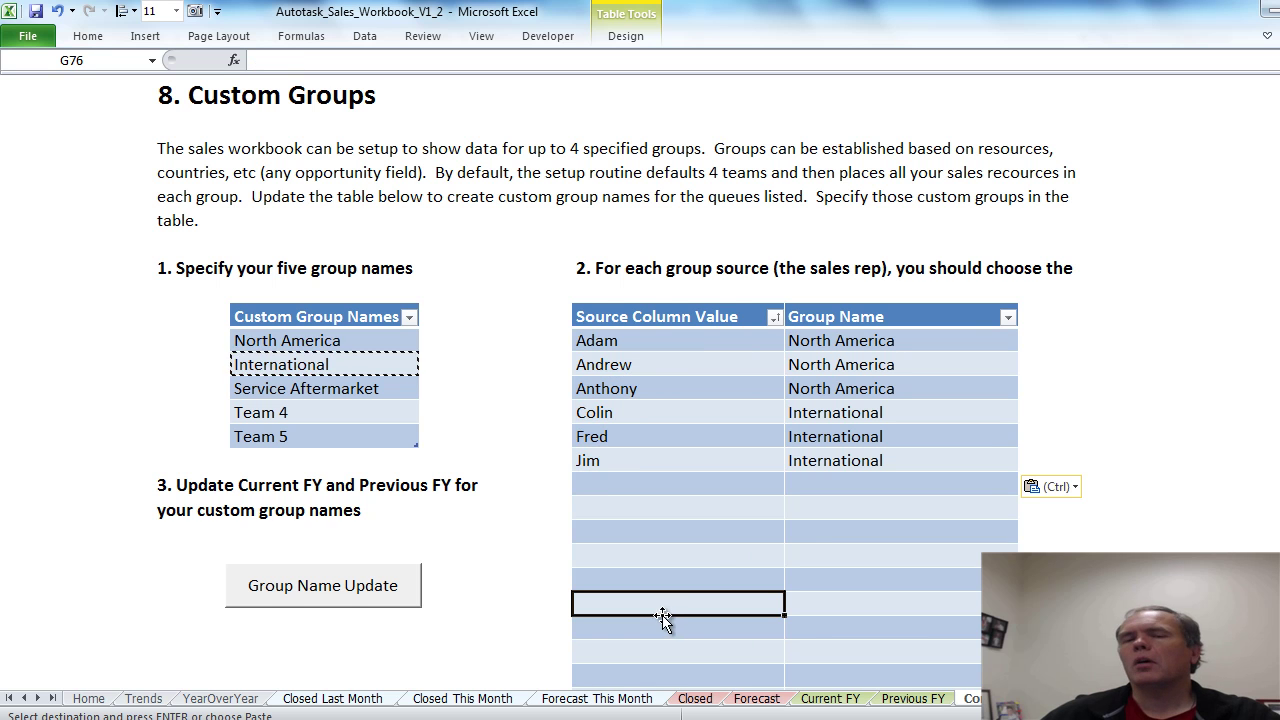
Examine the By Group (MRR) and By Resource (MRR) sections on the Current FY sheet
{"action": "left_click", "coordinate": [843, 703]}
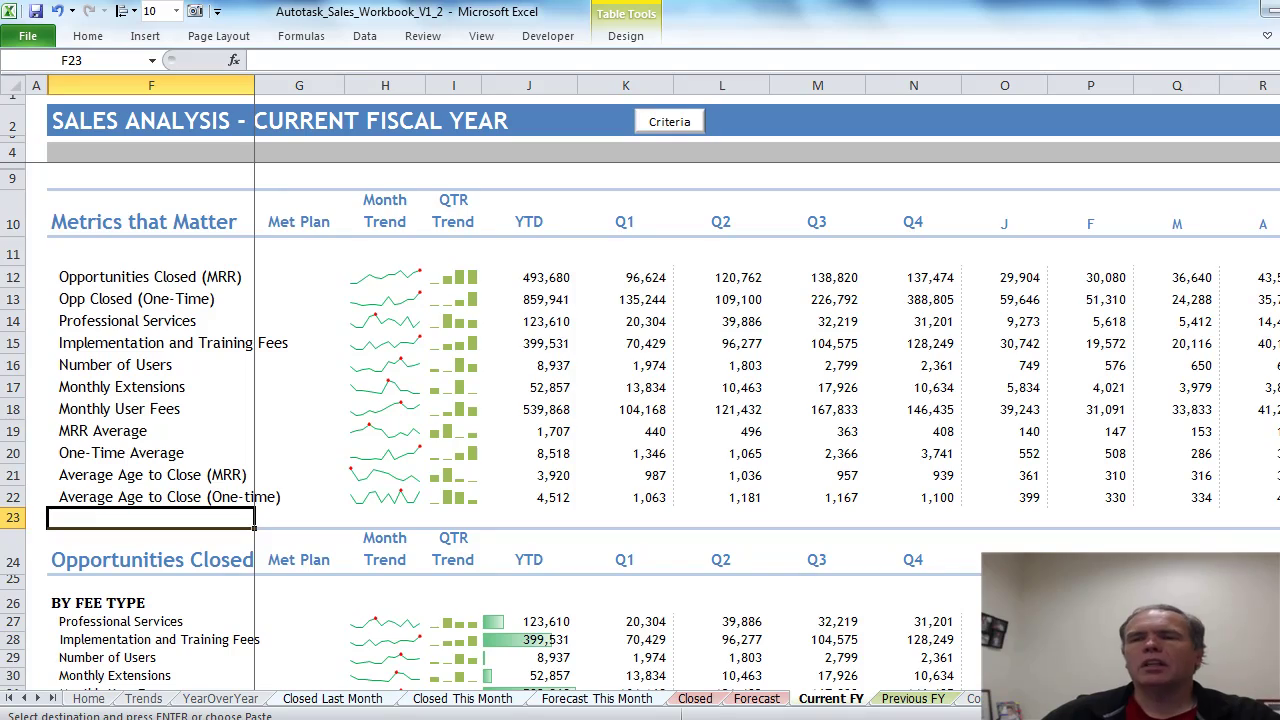
{"action": "scroll", "coordinate": [640, 420], "scroll_direction": "down", "scroll_amount": 16}
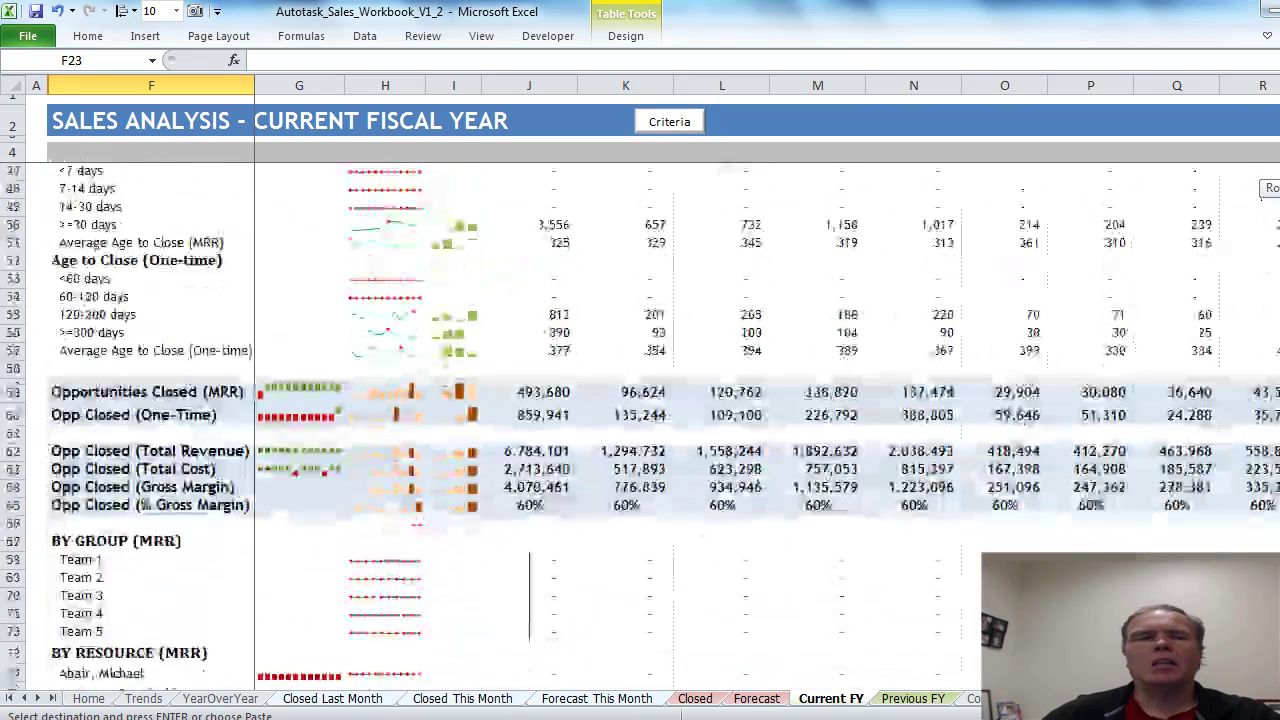
{"action": "scroll", "coordinate": [640, 420], "scroll_direction": "down", "scroll_amount": 6}
{"action": "scroll", "coordinate": [640, 420], "scroll_direction": "up", "scroll_amount": 2}
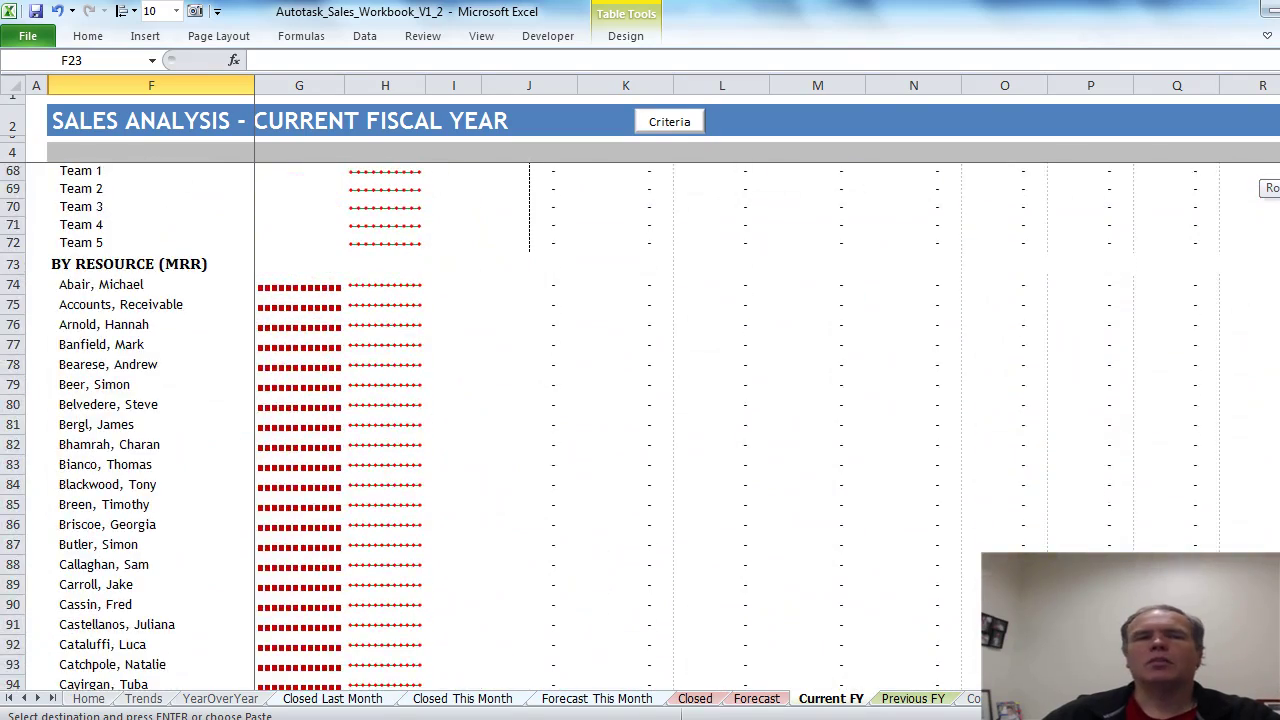
{"action": "scroll", "coordinate": [640, 420], "scroll_direction": "down", "scroll_amount": 8}
{"action": "scroll", "coordinate": [640, 420], "scroll_direction": "up", "scroll_amount": 17}
{"action": "scroll", "coordinate": [640, 420], "scroll_direction": "down", "scroll_amount": 12}
{"action": "scroll", "coordinate": [640, 420], "scroll_direction": "down", "scroll_amount": 15}
{"action": "scroll", "coordinate": [640, 420], "scroll_direction": "up", "scroll_amount": 20}
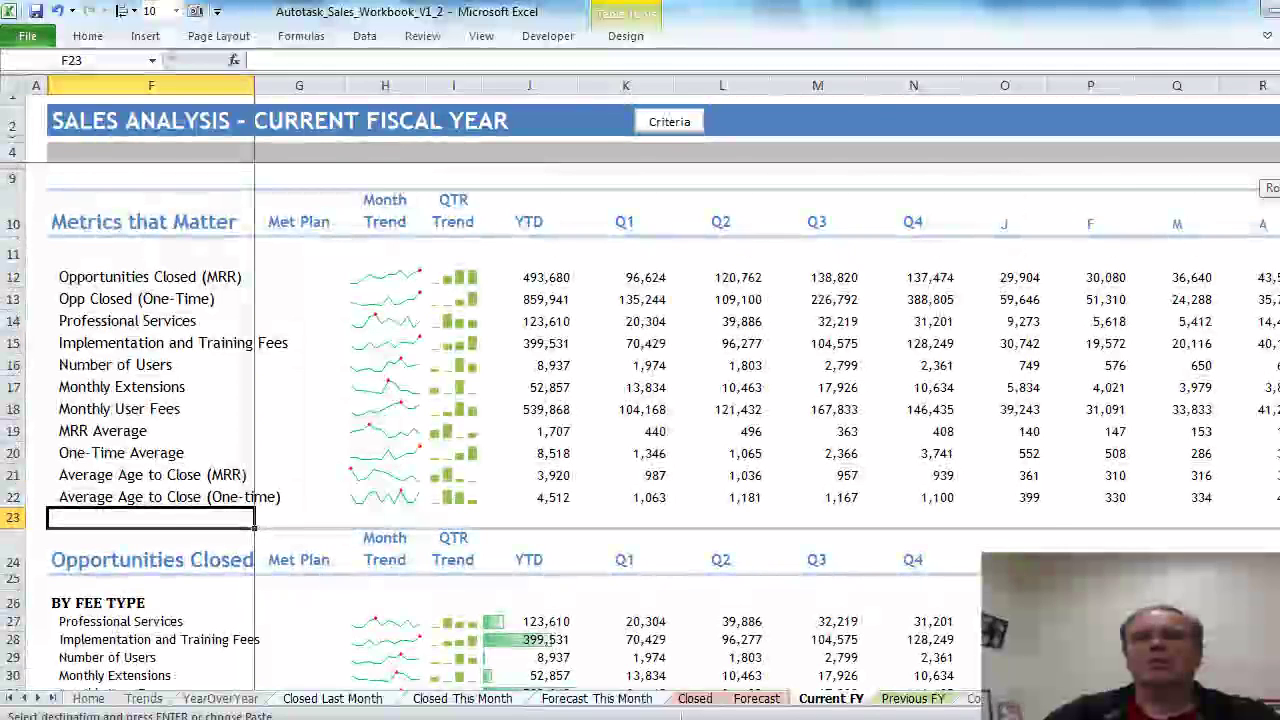